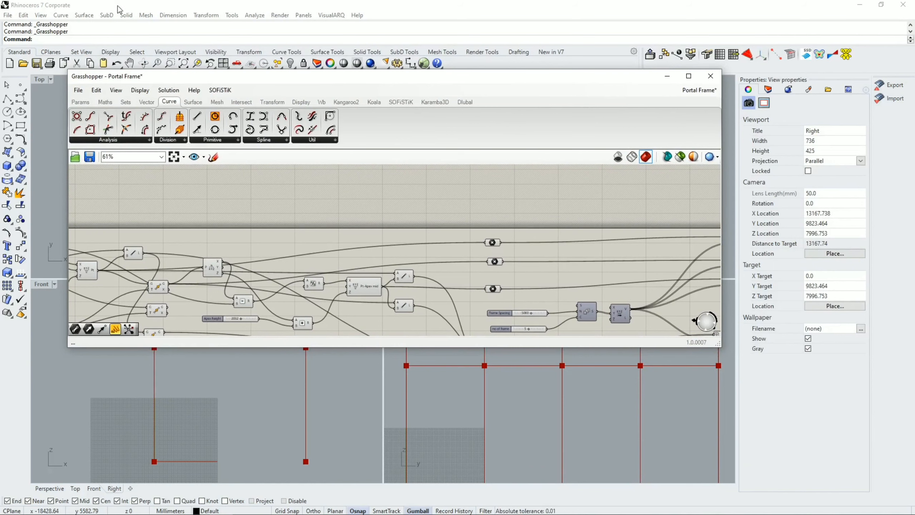
# Step: Maximize the Grasshopper window and examine the whole Portal Frame definition from its input sliders to the final Line components
pyautogui.moveTo(406, 80); pyautogui.dragTo(459, 67)
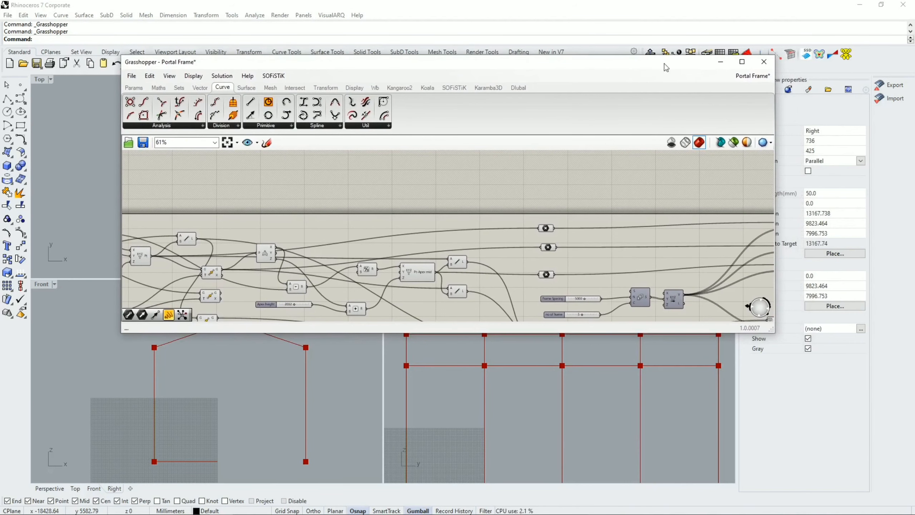
pyautogui.moveTo(595, 64); pyautogui.dragTo(516, 54)
pyautogui.moveTo(692, 317); pyautogui.dragTo(729, 401)
pyautogui.click(695, 49)
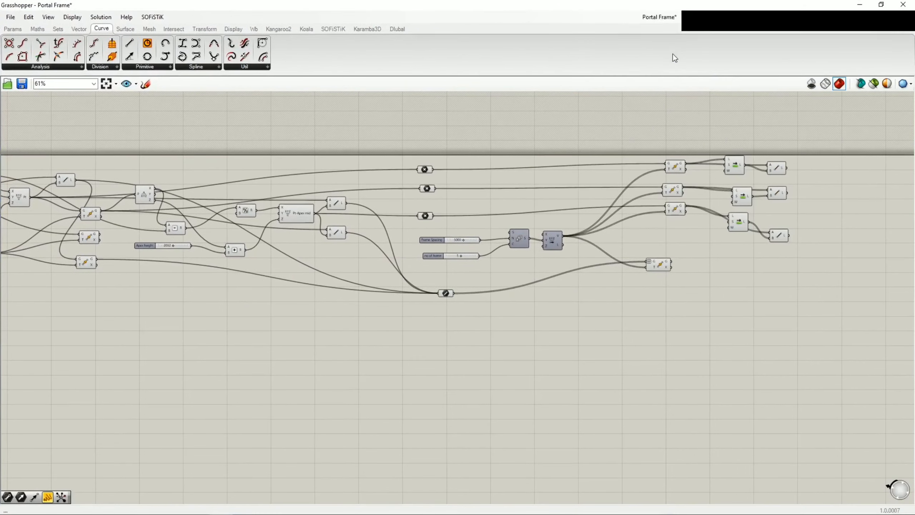
pyautogui.middleClick(215, 202)
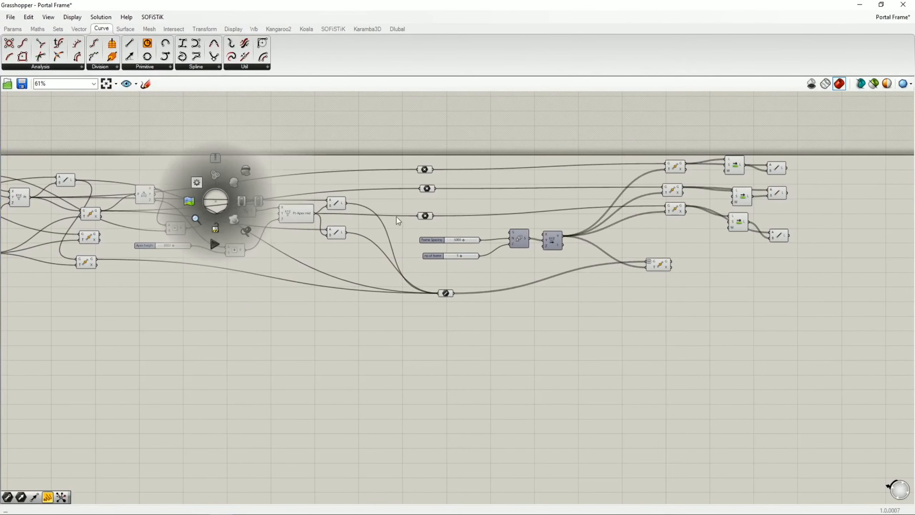
pyautogui.scroll(5, 296, 289)
pyautogui.scroll(3, 288, 200)
pyautogui.scroll(-8, 288, 198)
pyautogui.scroll(4, 762, 204)
pyautogui.scroll(2, 774, 199)
pyautogui.scroll(-6, 779, 195)
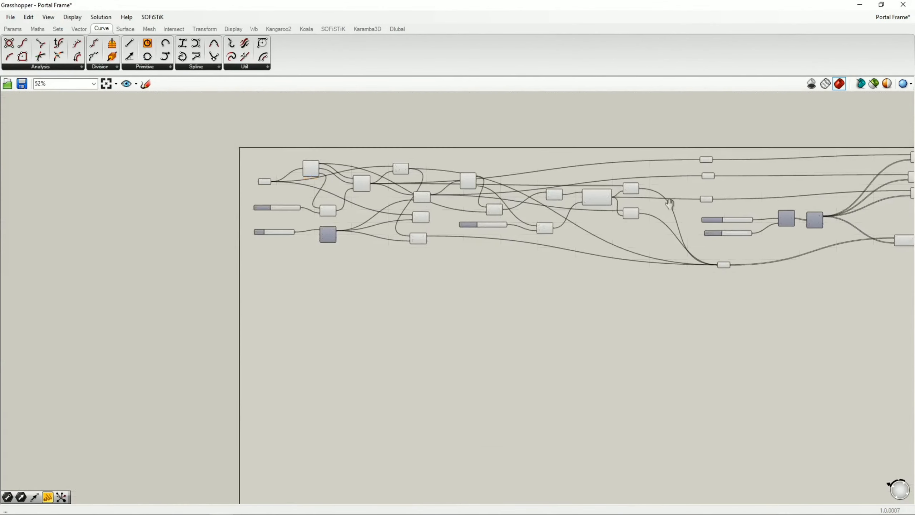
pyautogui.moveTo(668, 204); pyautogui.dragTo(554, 202, button='right')
pyautogui.scroll(7, 698, 140)
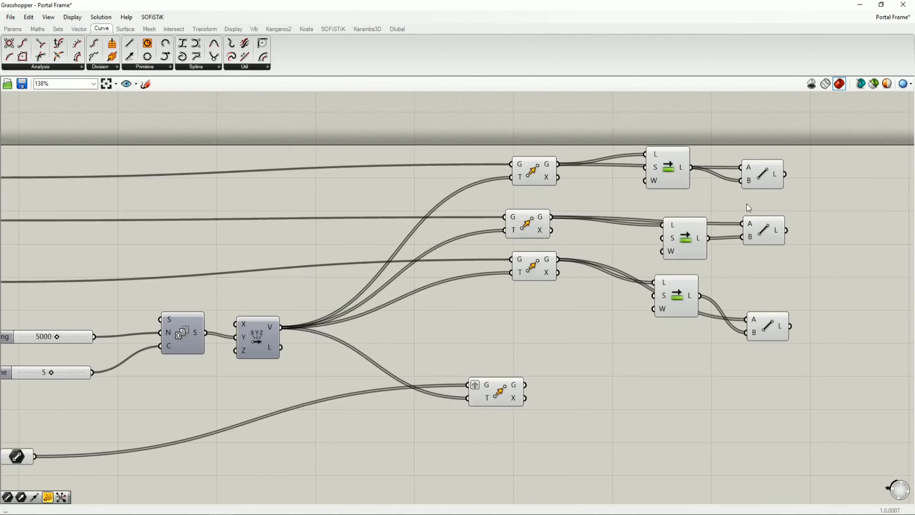
pyautogui.scroll(-6, 747, 205)
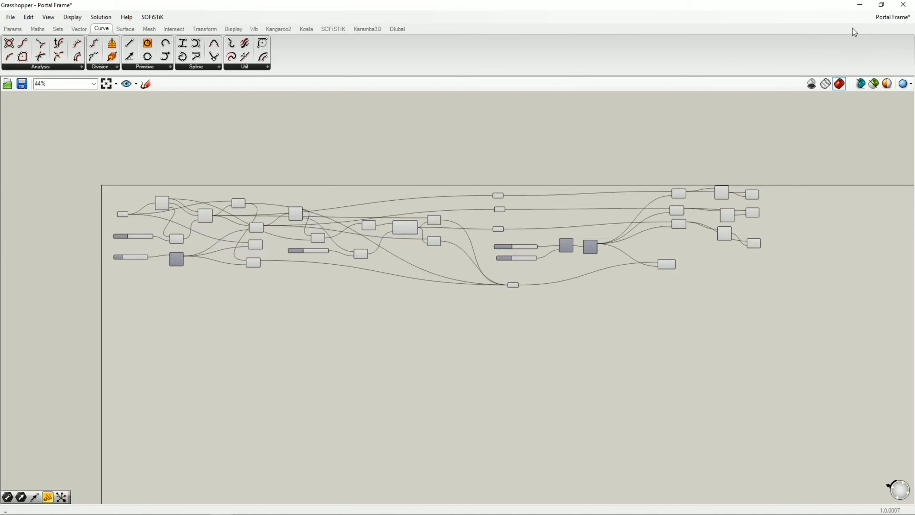
# Step: Restore the Grasshopper window to its smaller size and examine the base point, wall height and width inputs and the components they feed
pyautogui.click(881, 5)
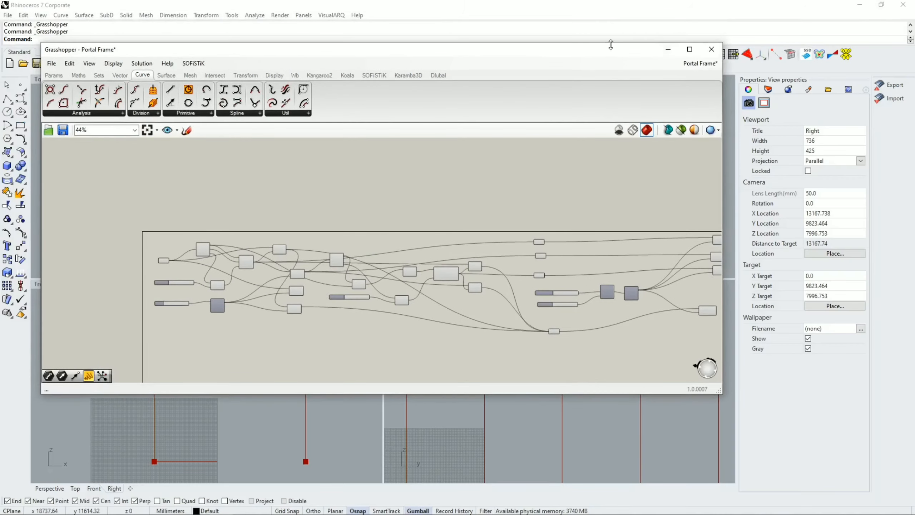
pyautogui.moveTo(545, 56); pyautogui.dragTo(704, 51)
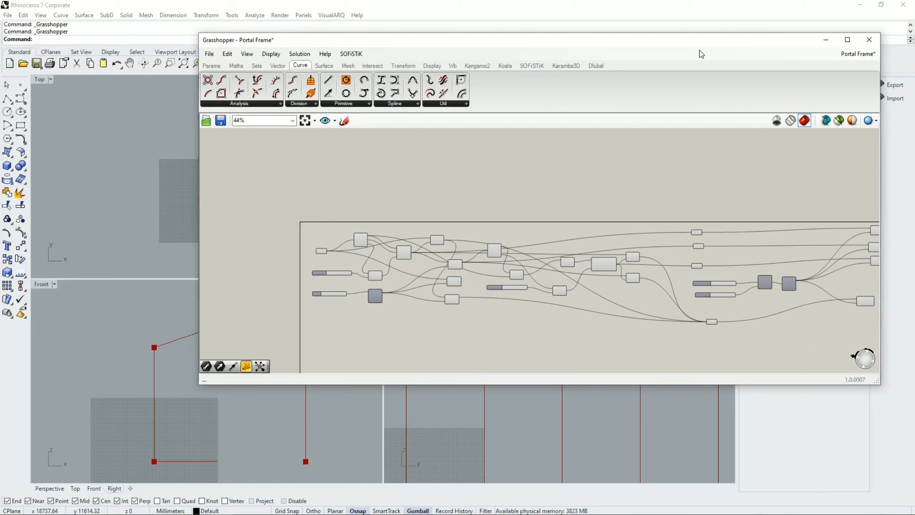
pyautogui.moveTo(635, 45); pyautogui.dragTo(575, 50)
pyautogui.scroll(2, 367, 347)
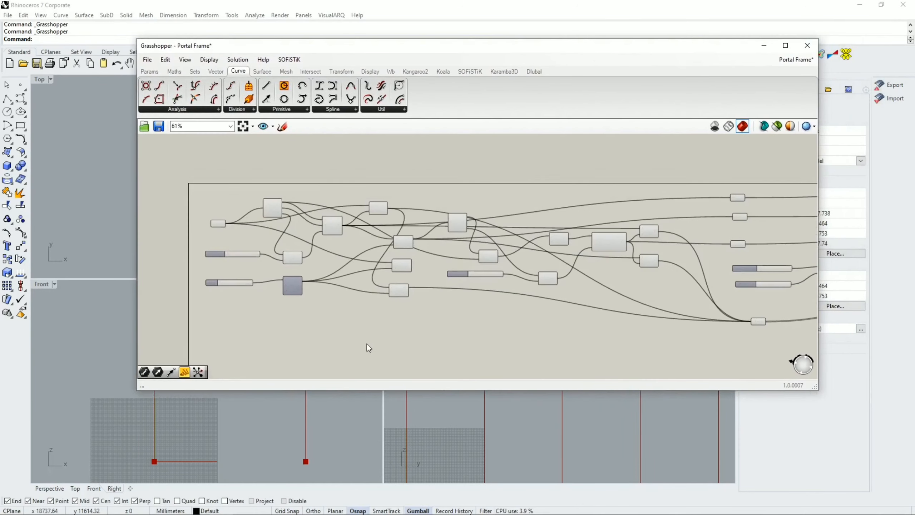
pyautogui.scroll(3, 415, 285)
pyautogui.scroll(-2, 414, 285)
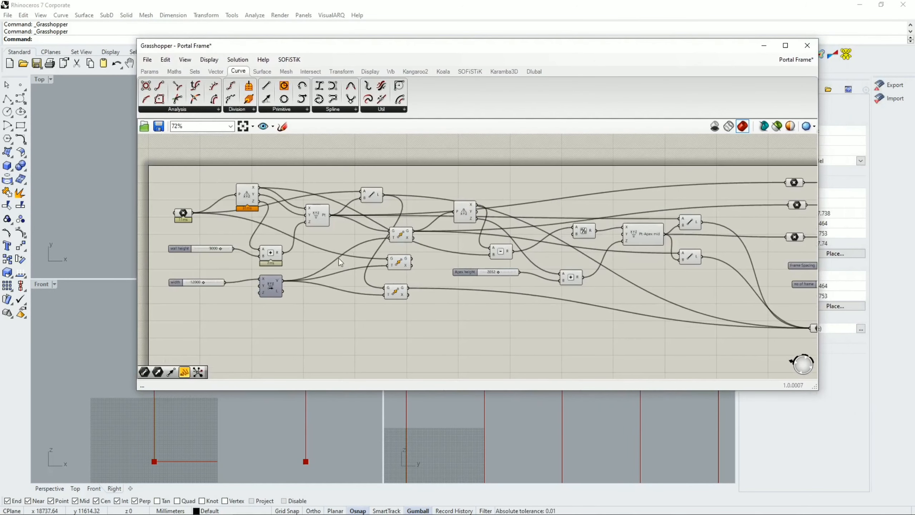
pyautogui.scroll(3, 224, 184)
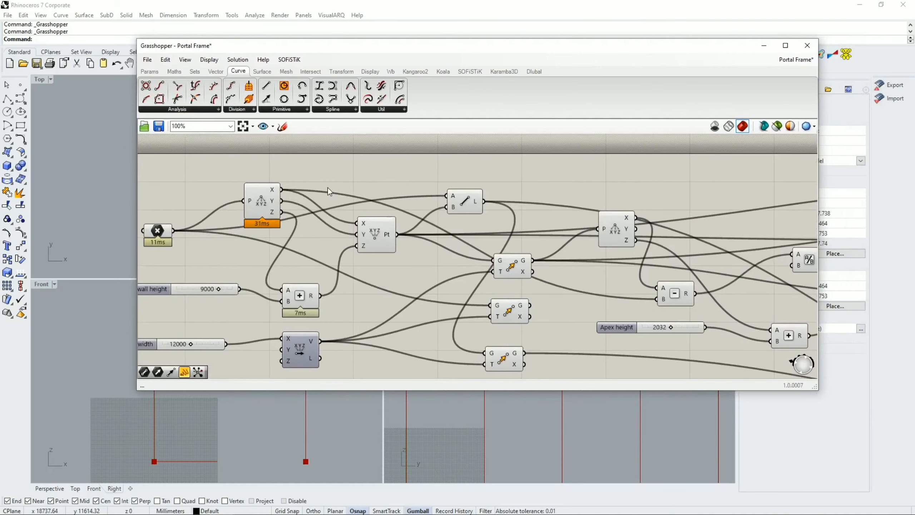
pyautogui.scroll(-3, 327, 188)
pyautogui.scroll(3, 248, 246)
pyautogui.scroll(2, 264, 234)
pyautogui.scroll(-3, 265, 237)
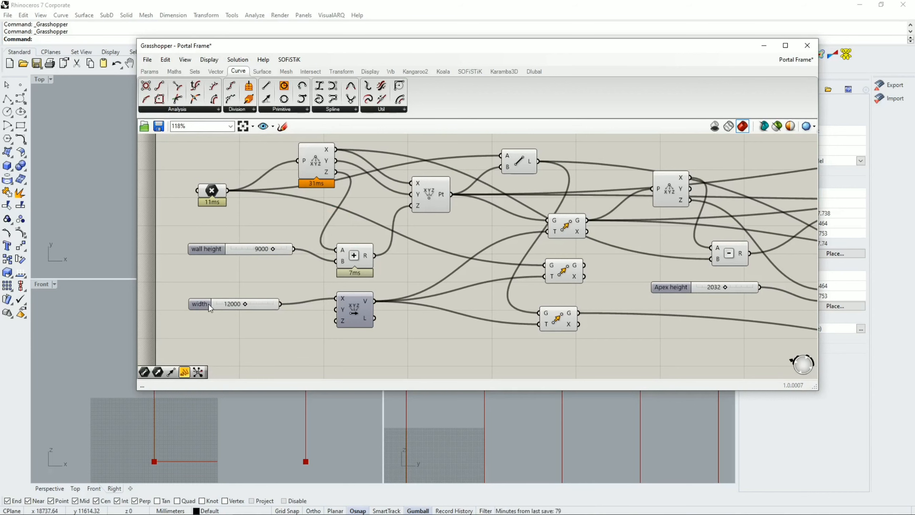
pyautogui.scroll(-2, 214, 206)
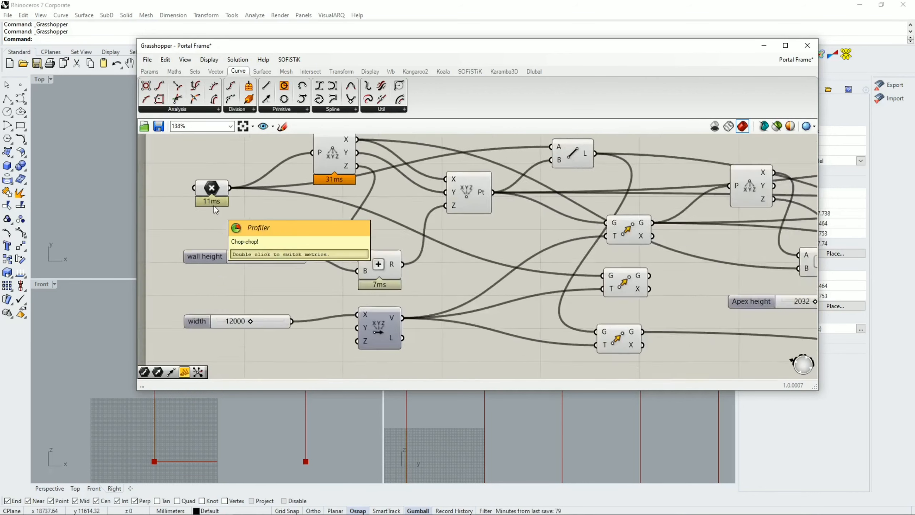
pyautogui.scroll(-3, 458, 177)
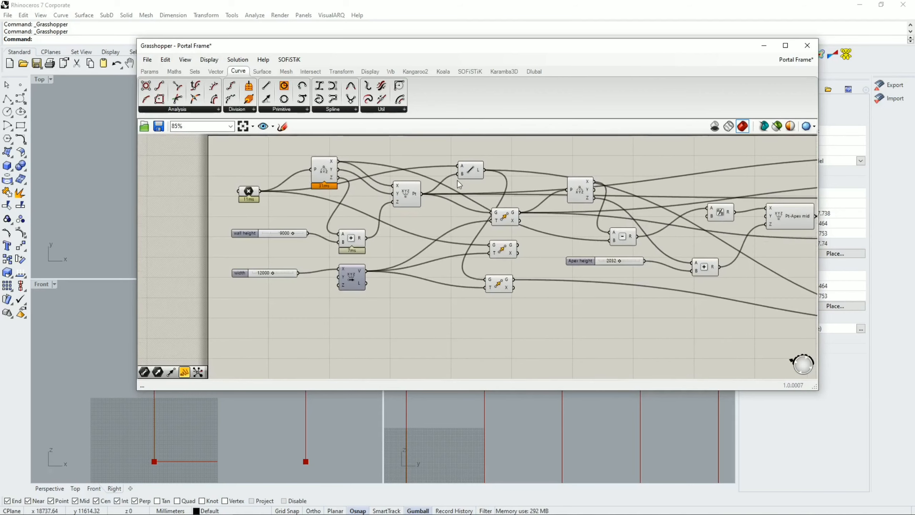
pyautogui.scroll(1, 445, 239)
pyautogui.scroll(3, 443, 239)
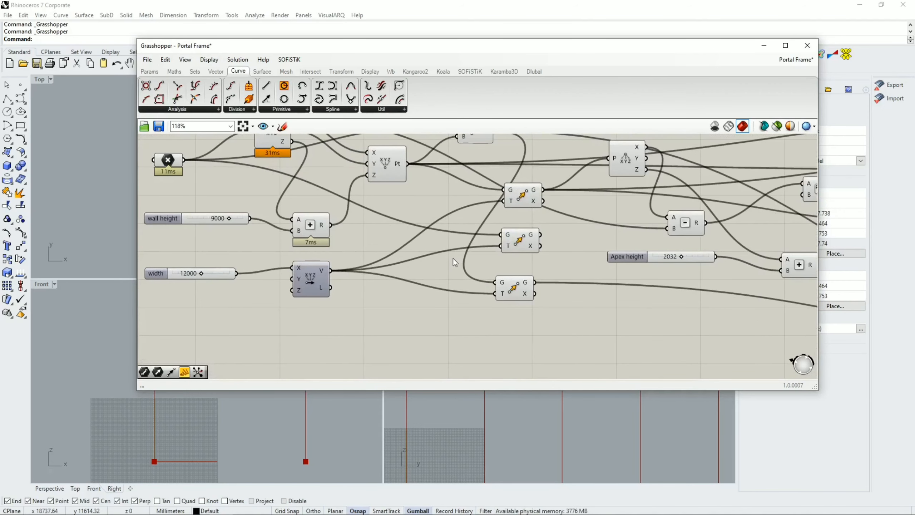
pyautogui.scroll(3, 524, 247)
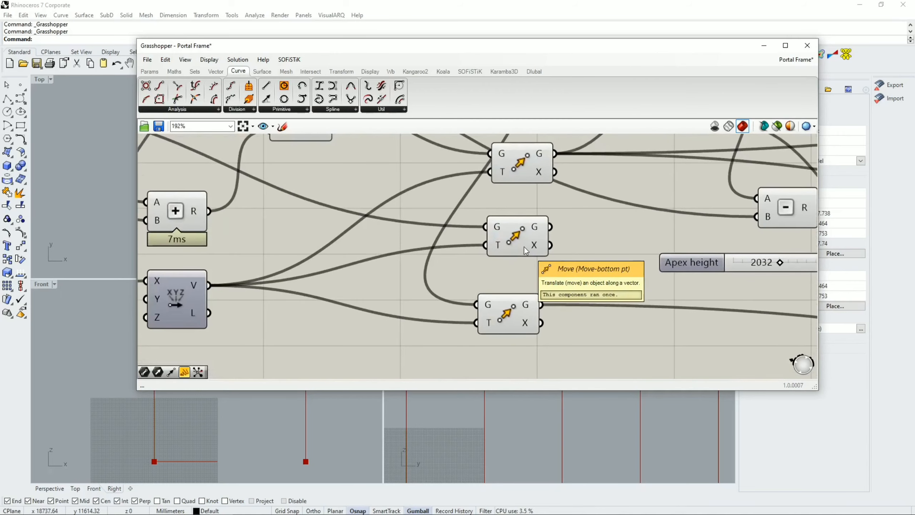
pyautogui.scroll(-4, 524, 247)
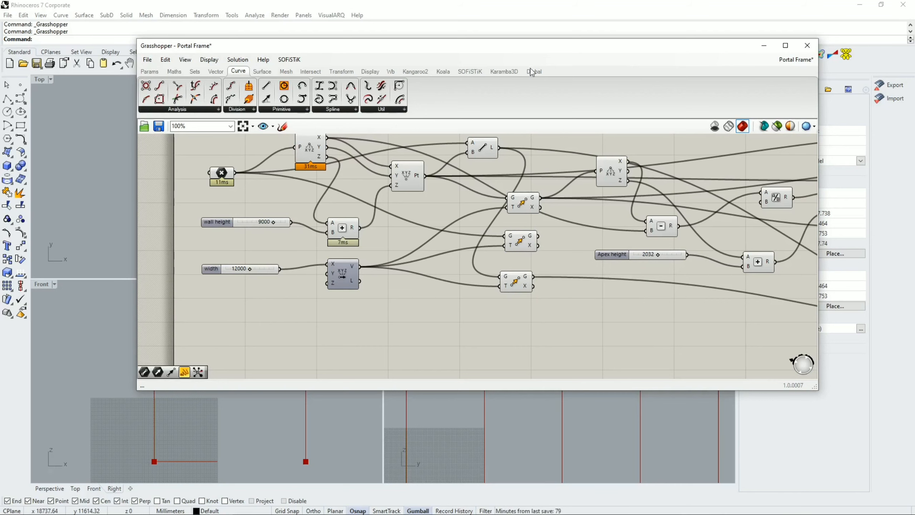
pyautogui.scroll(-4, 318, 172)
pyautogui.scroll(4, 319, 173)
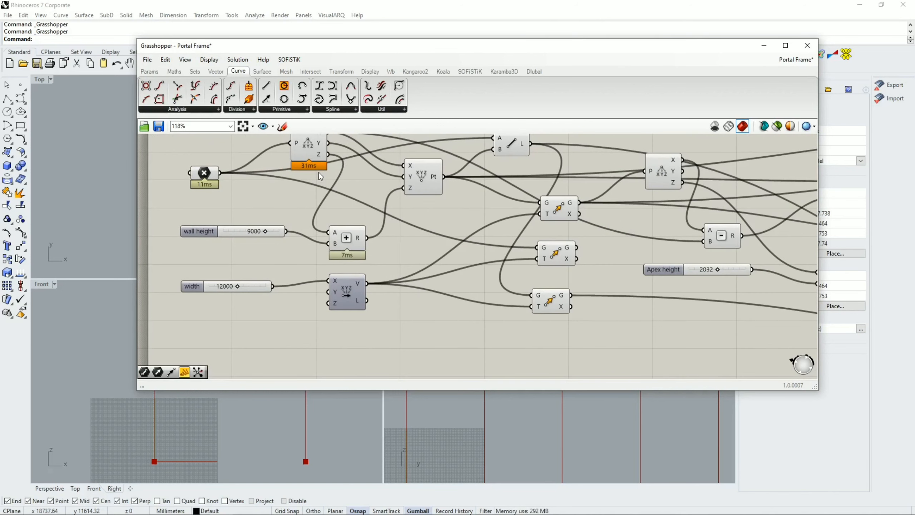
pyautogui.scroll(-4, 318, 172)
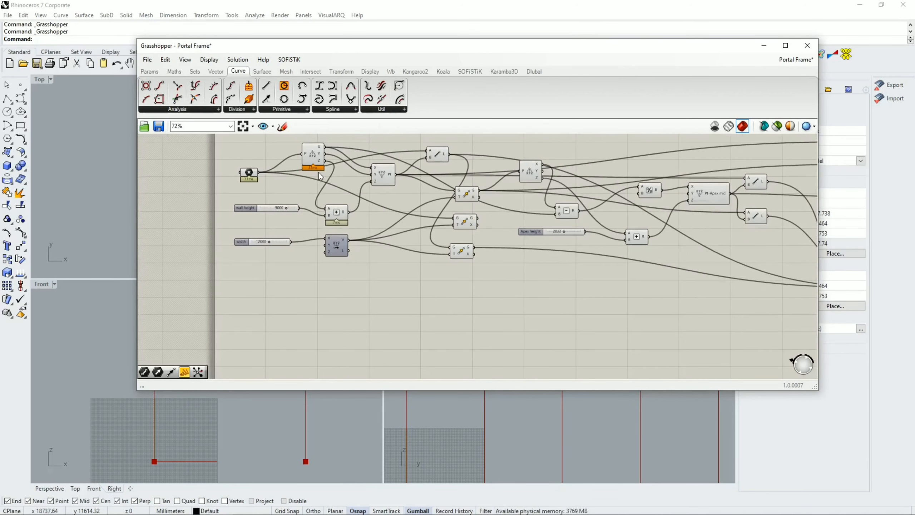
pyautogui.scroll(4, 319, 175)
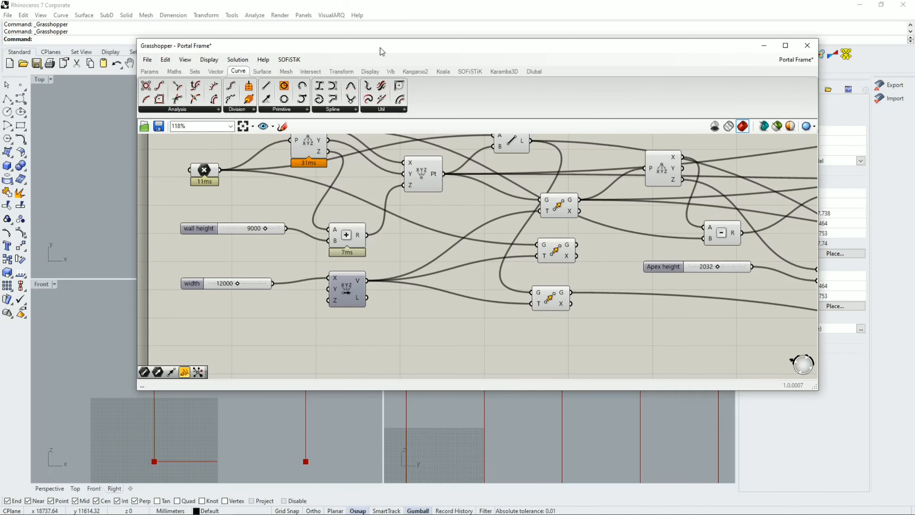
pyautogui.scroll(-2, 568, 251)
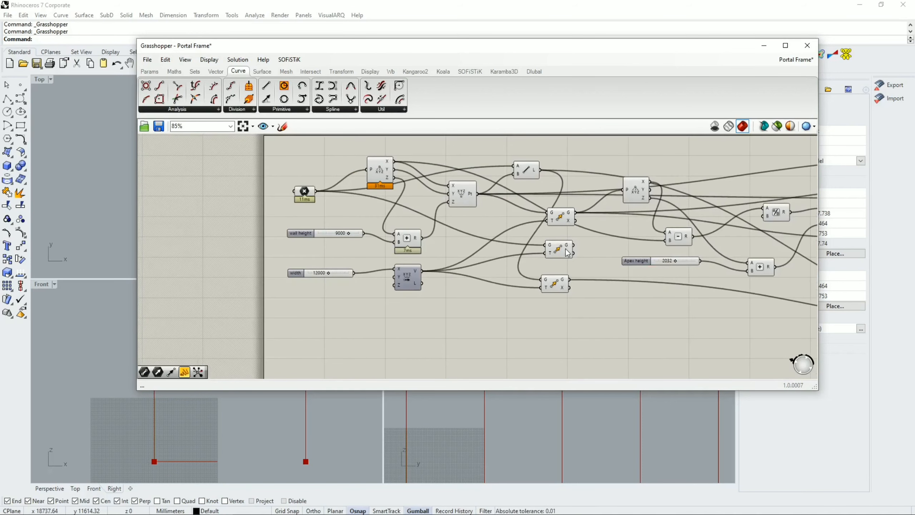
pyautogui.scroll(2, 513, 238)
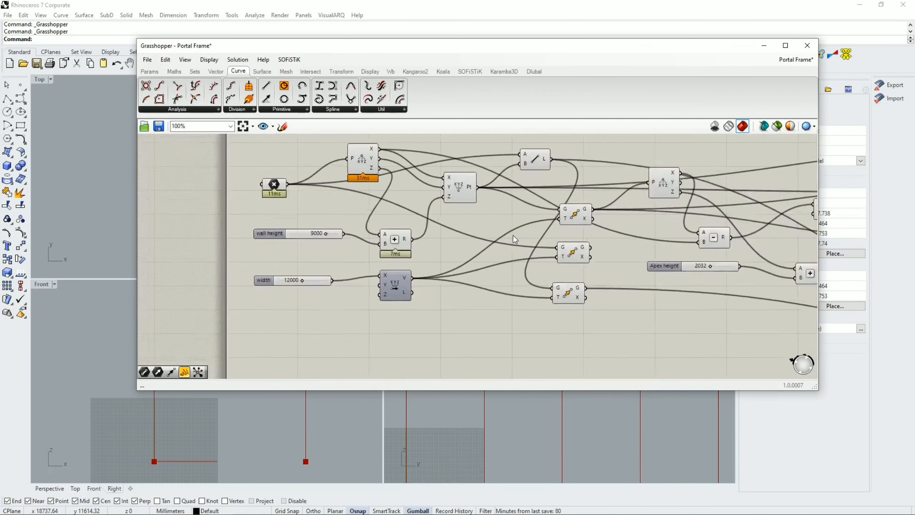
pyautogui.scroll(-2, 454, 210)
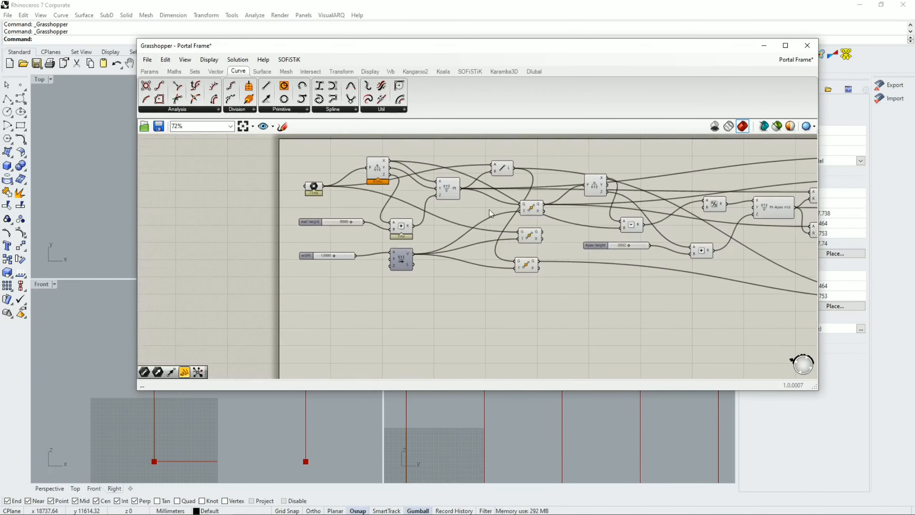
pyautogui.scroll(-1, 512, 208)
pyautogui.scroll(3, 352, 189)
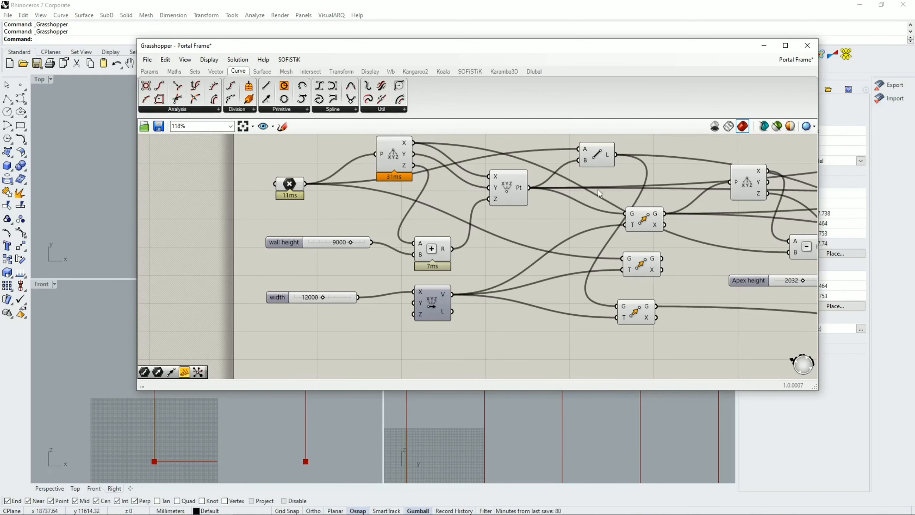
pyautogui.scroll(-3, 609, 273)
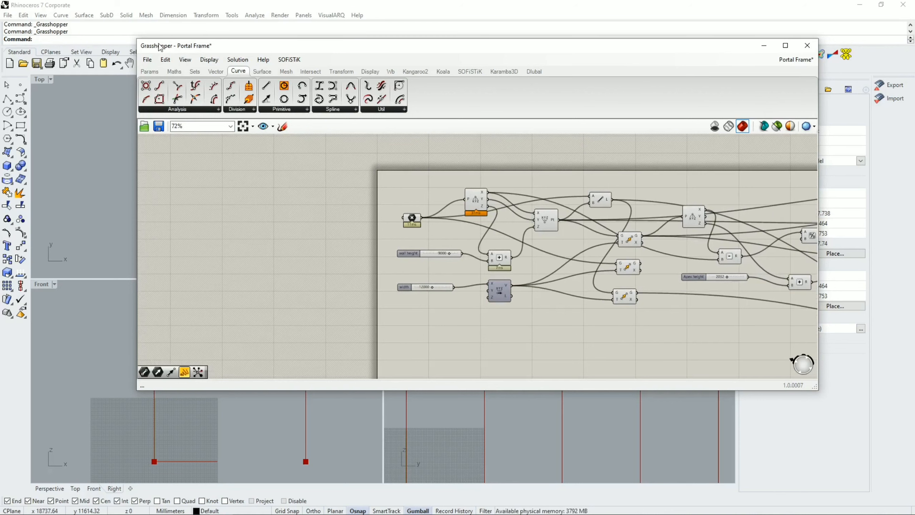
# Step: Move the Grasshopper window clear of the model and maximize the Perspective viewport showing the portal frame
pyautogui.moveTo(134, 37); pyautogui.dragTo(380, 78)
pyautogui.moveTo(649, 90); pyautogui.dragTo(843, 94)
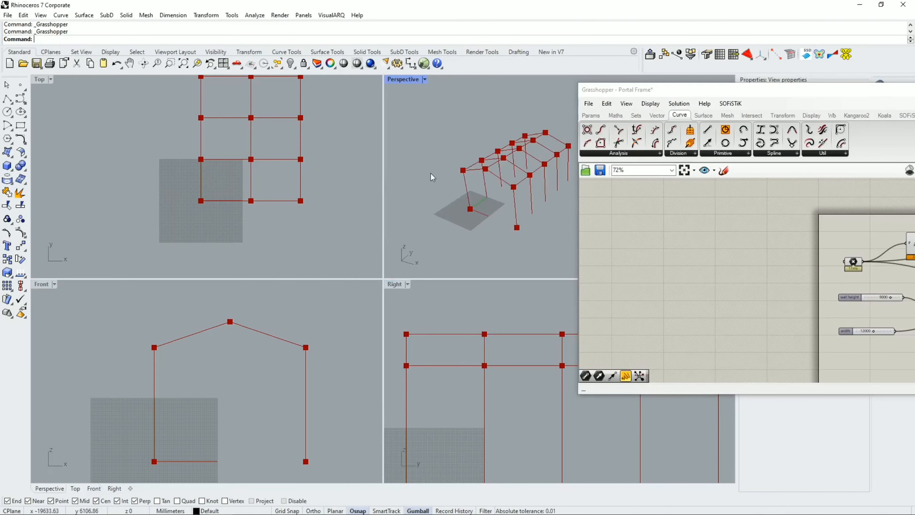
pyautogui.moveTo(430, 172); pyautogui.dragTo(478, 154, button='right')
pyautogui.scroll(2, 476, 148)
pyautogui.scroll(-4, 463, 166)
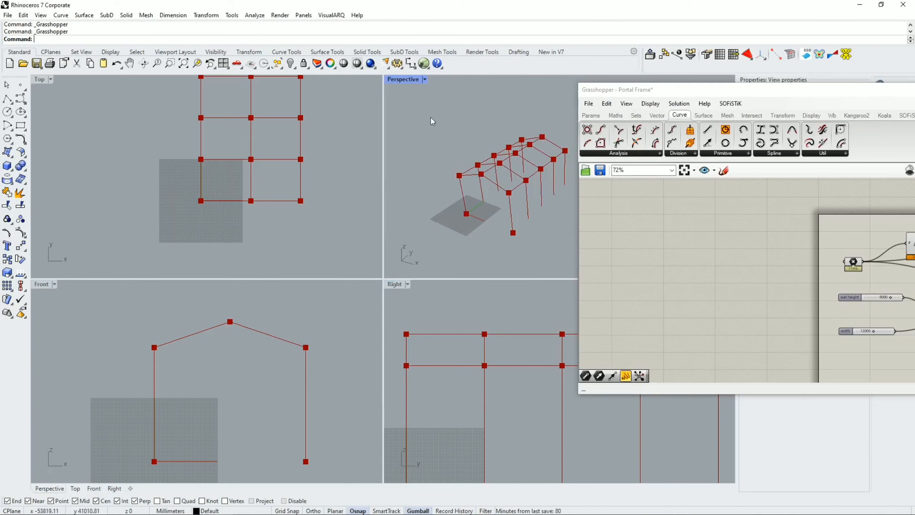
pyautogui.doubleClick(404, 80)
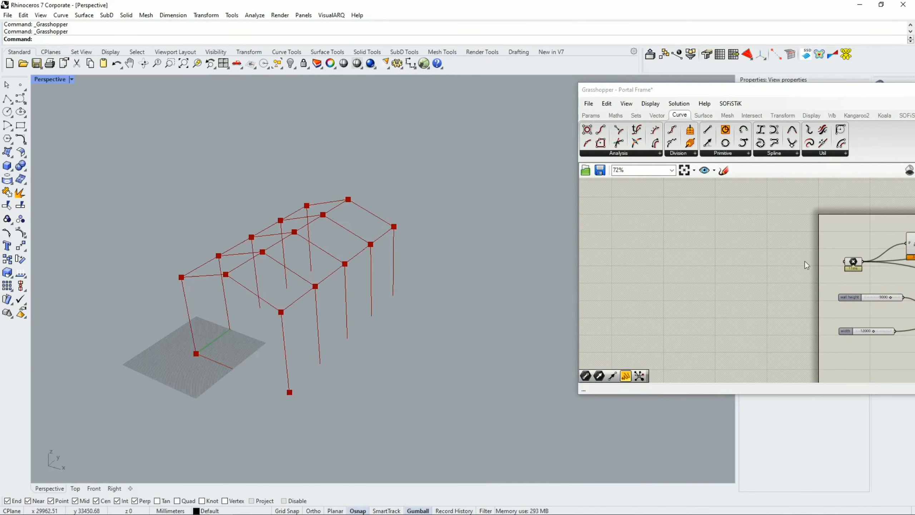
# Step: Bring the definition's input sliders beside the model and reduce the wall height slider value
pyautogui.scroll(4, 843, 273)
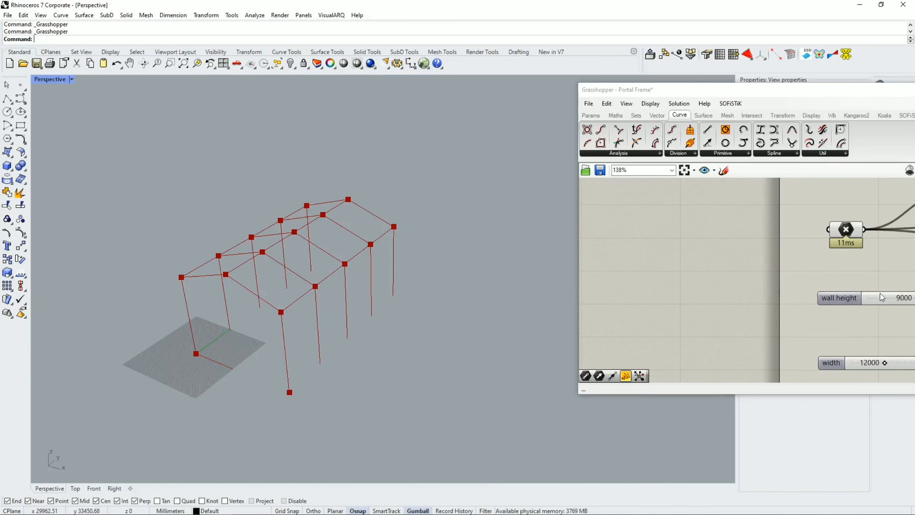
pyautogui.moveTo(766, 90); pyautogui.dragTo(609, 56)
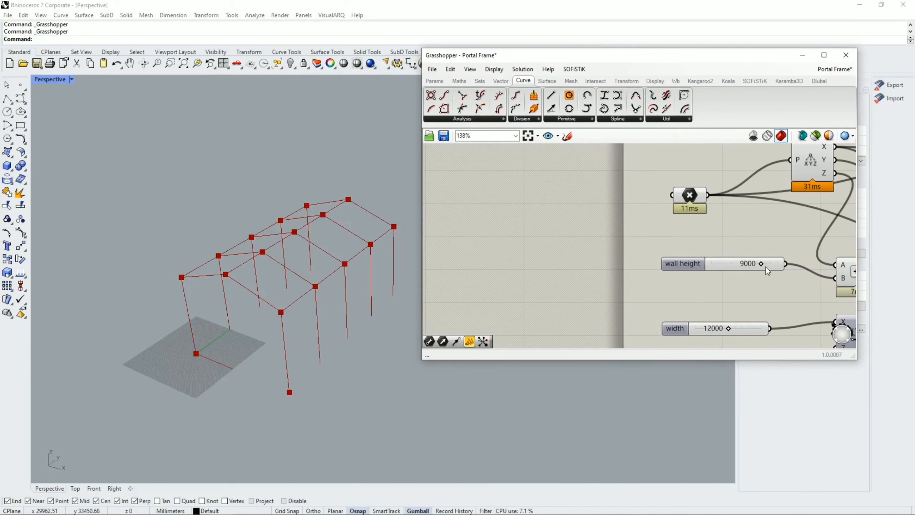
pyautogui.moveTo(761, 264); pyautogui.dragTo(746, 265)
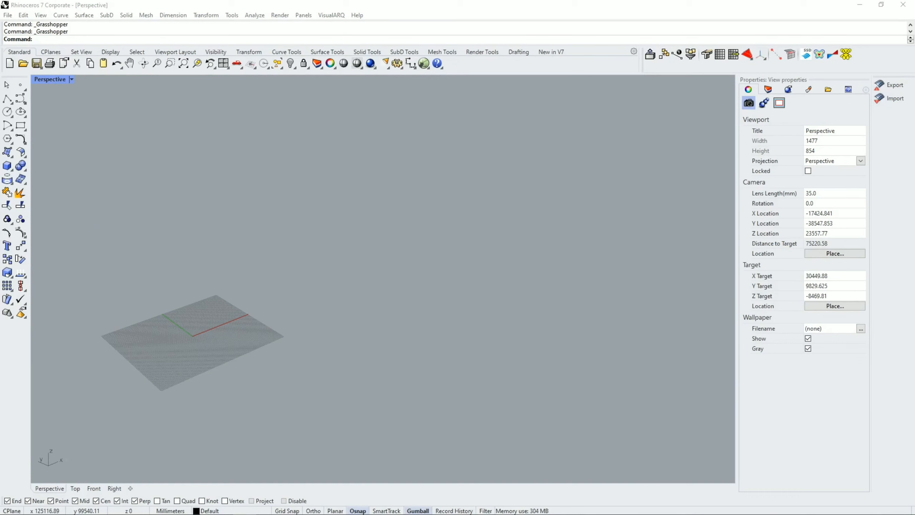
# Step: Review the template files offered for a new Rhino model without opening one
pyautogui.click(7, 15)
pyautogui.moveTo(23, 15)
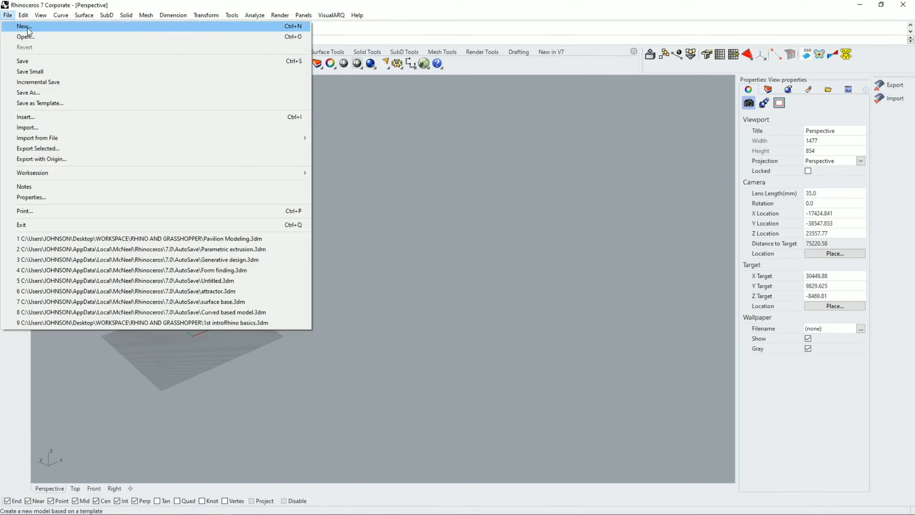
pyautogui.click(28, 29)
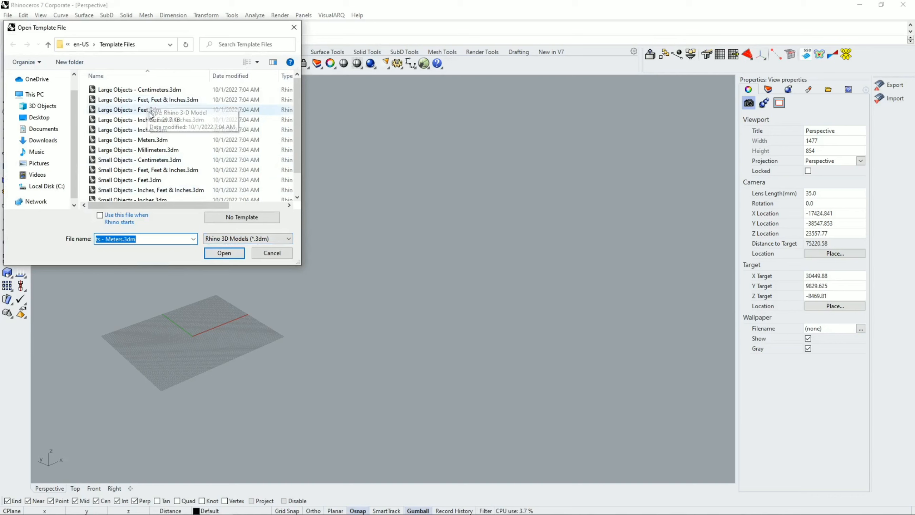
pyautogui.click(272, 253)
pyautogui.scroll(-4, 253, 338)
pyautogui.scroll(5, 239, 337)
pyautogui.scroll(-3, 252, 330)
pyautogui.keyDown('shift'); pyautogui.moveTo(330, 284); pyautogui.dragTo(377, 276, button='right'); pyautogui.keyUp('shift')
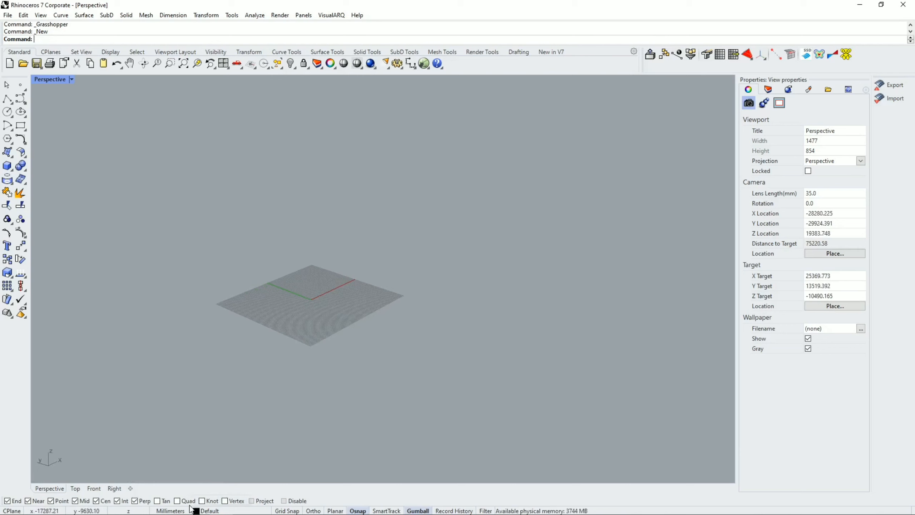
pyautogui.moveTo(191, 511)
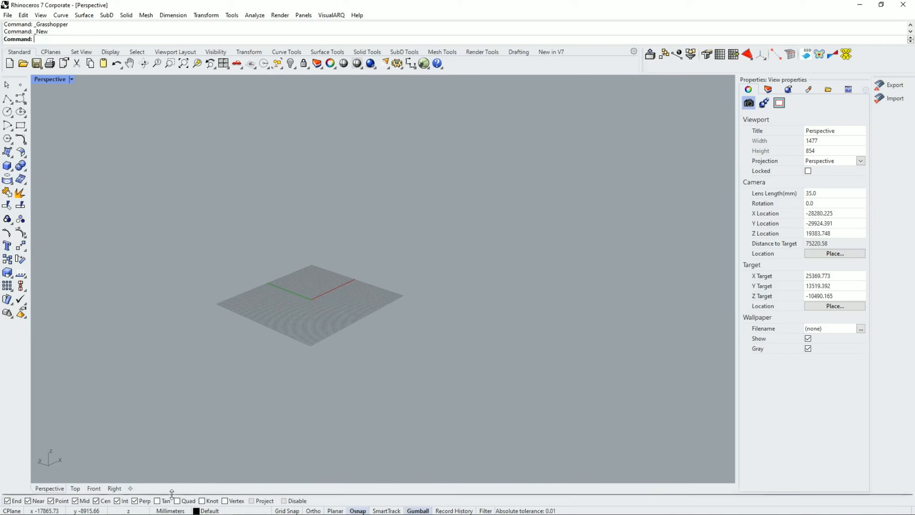
# Step: Bring Grasshopper back over the empty model and create a new blank definition
pyautogui.click(424, 64)
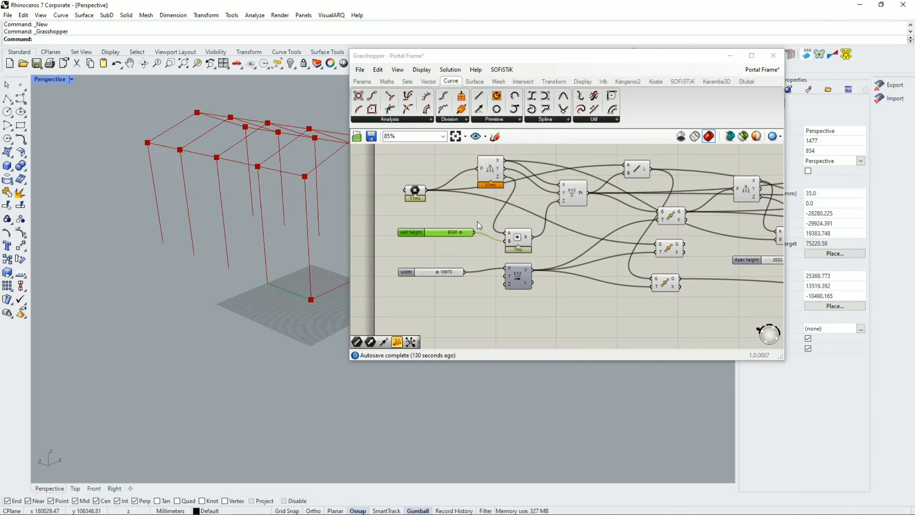
pyautogui.scroll(-3, 451, 198)
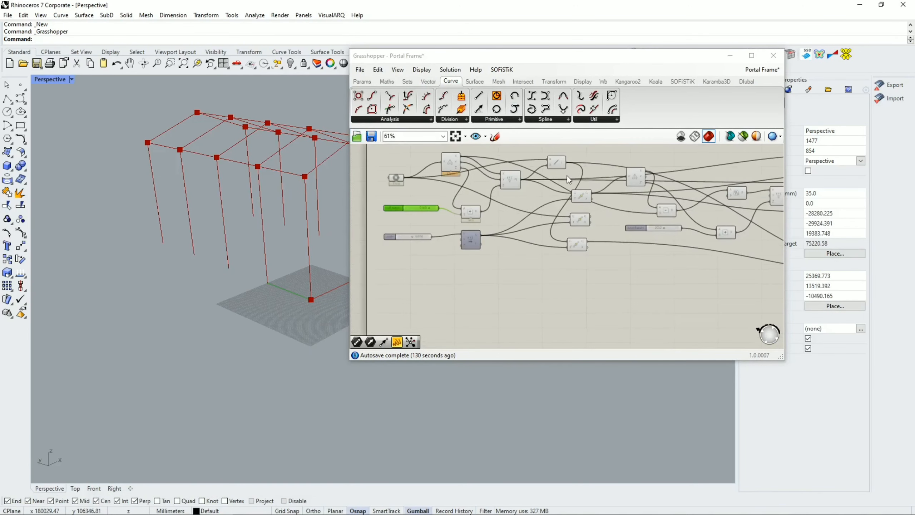
pyautogui.click(359, 70)
pyautogui.click(394, 80)
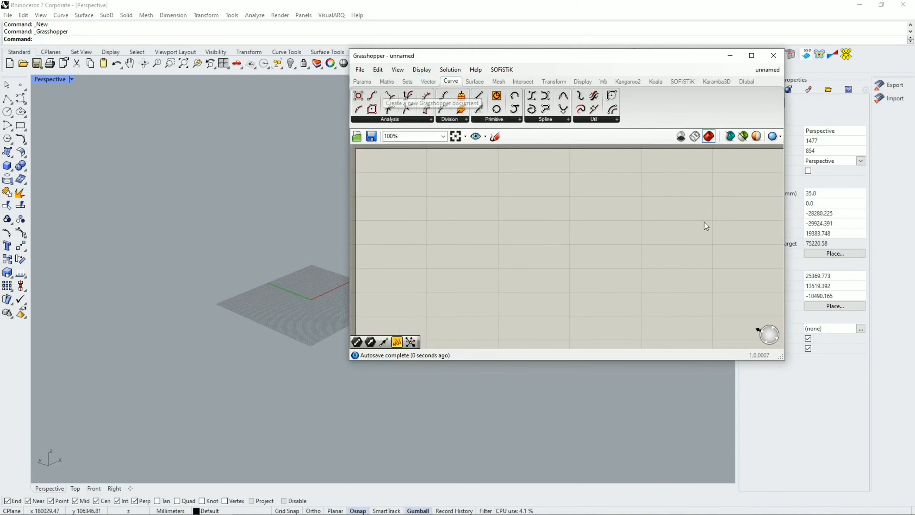
# Step: Maximize the Grasshopper window and place a Point parameter near the upper-left corner of the empty canvas
pyautogui.click(750, 57)
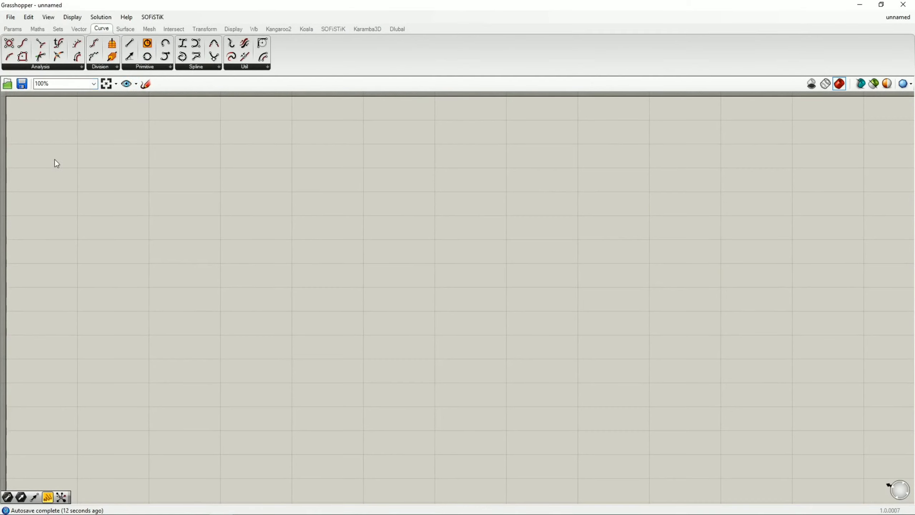
pyautogui.click(15, 31)
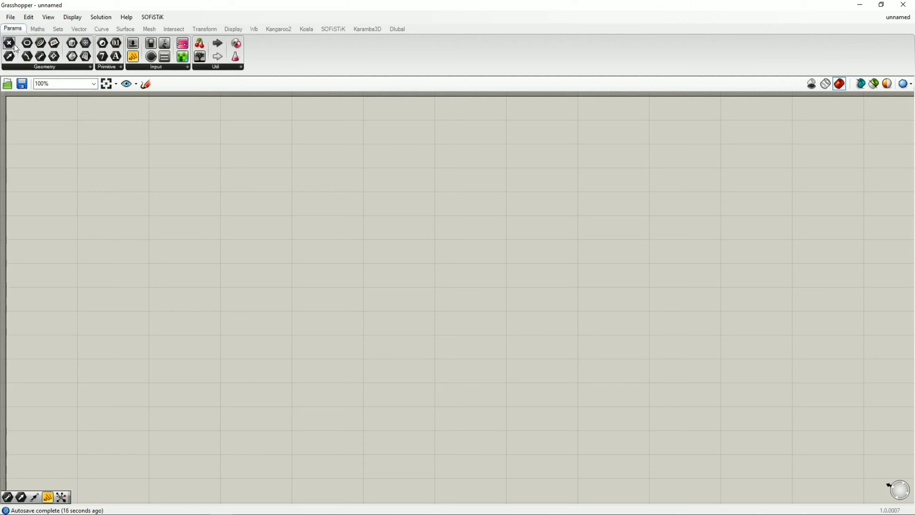
pyautogui.moveTo(11, 46); pyautogui.dragTo(79, 175)
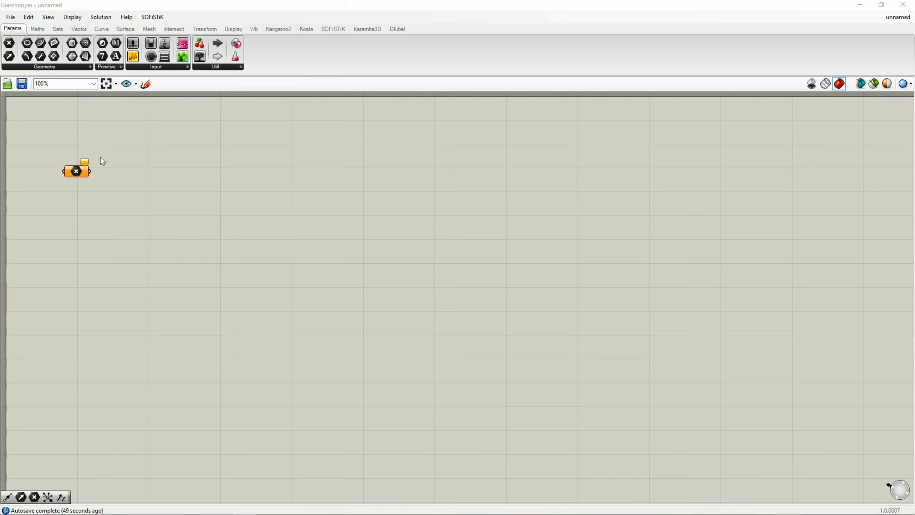
# Step: Restore the smaller Grasshopper window, maximize the Top viewport and move Grasshopper clear of the model origin
pyautogui.click(881, 5)
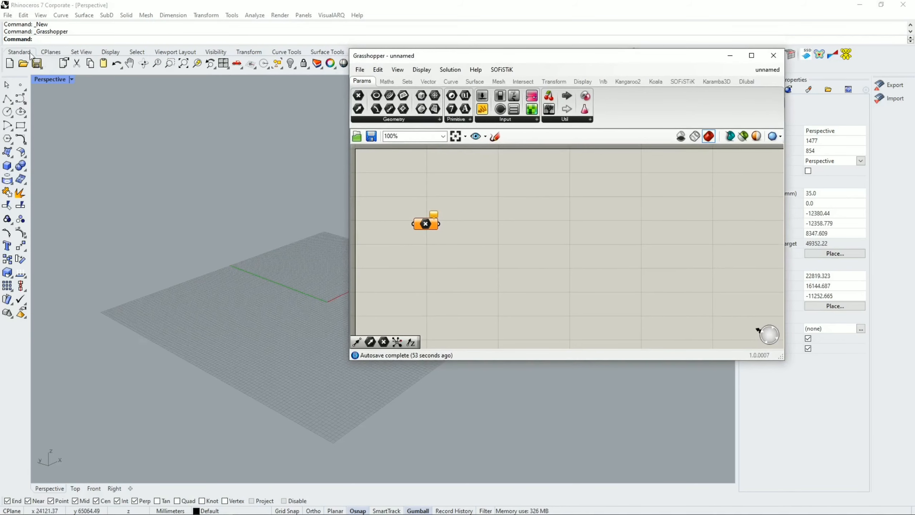
pyautogui.click(73, 78)
pyautogui.press('Escape')
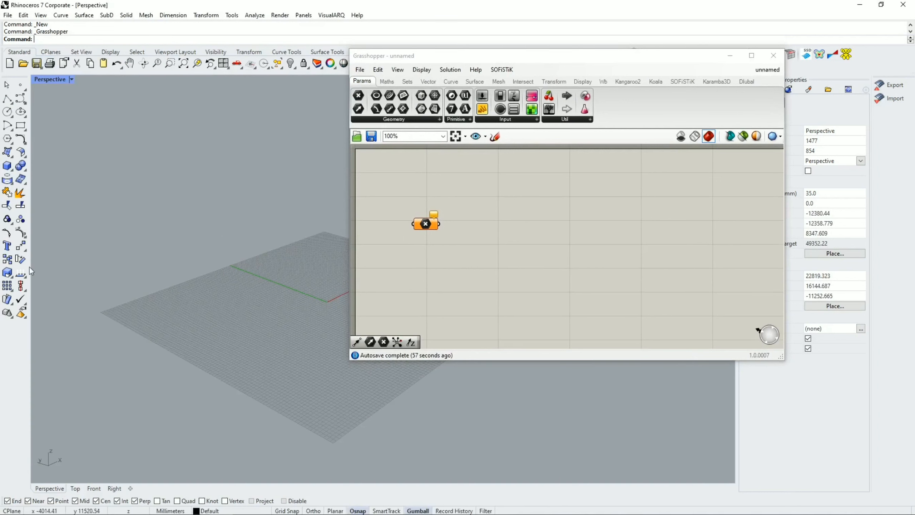
pyautogui.doubleClick(55, 80)
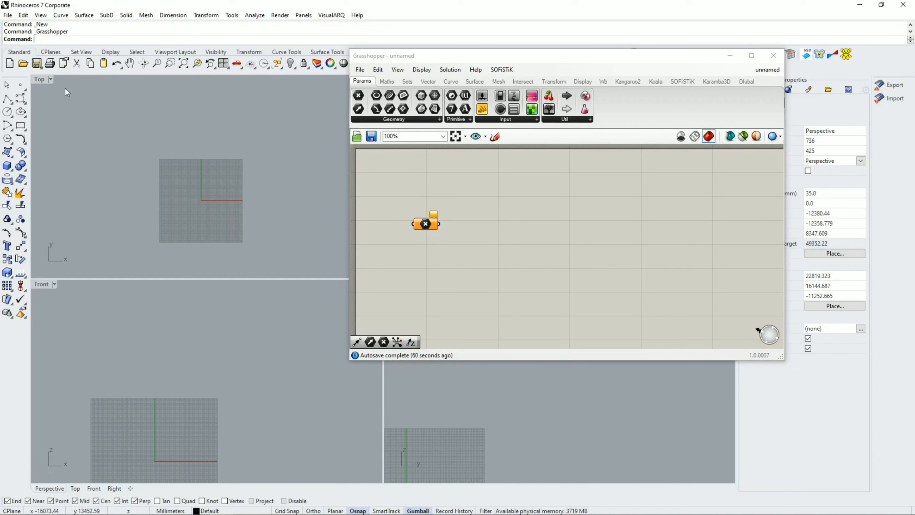
pyautogui.click(38, 81)
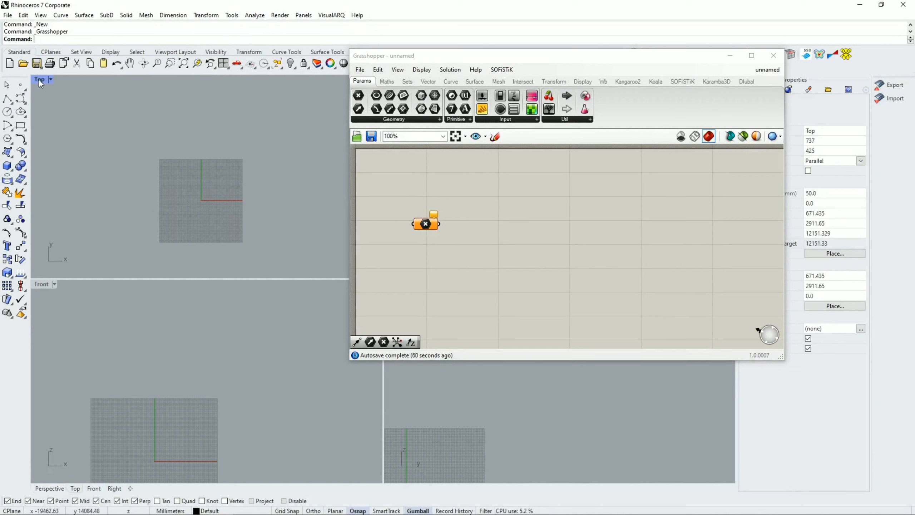
pyautogui.doubleClick(40, 81)
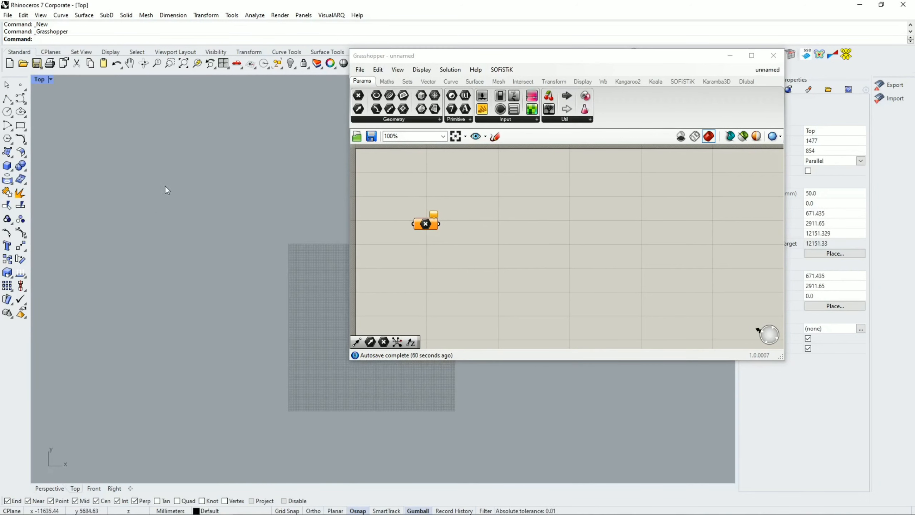
pyautogui.moveTo(672, 58); pyautogui.dragTo(794, 27)
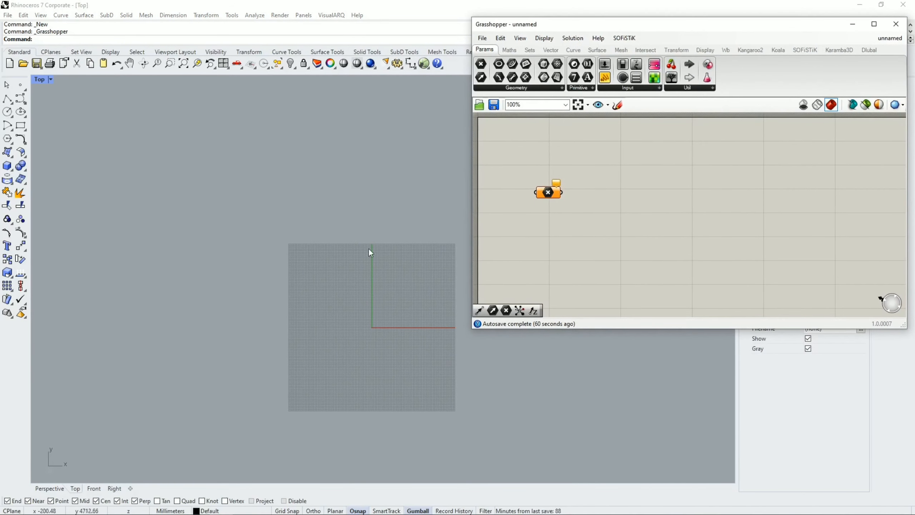
pyautogui.moveTo(392, 301); pyautogui.dragTo(298, 274, button='right')
pyautogui.scroll(5, 298, 274)
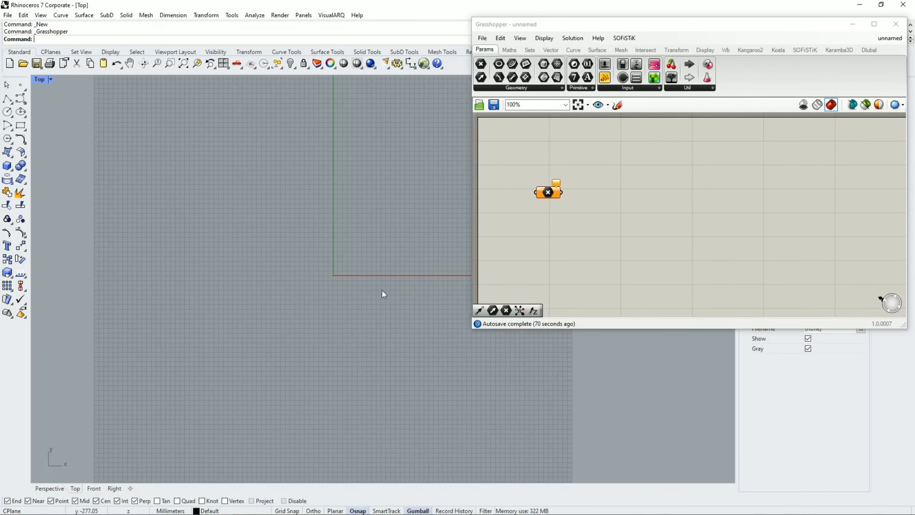
# Step: Draw a single point in the Rhino model at coordinates 0,0
pyautogui.click(21, 87)
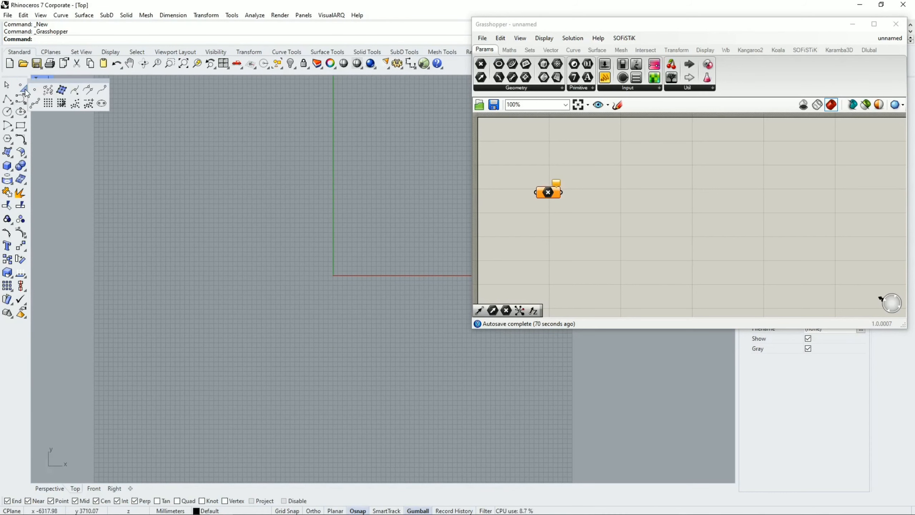
pyautogui.click(38, 93)
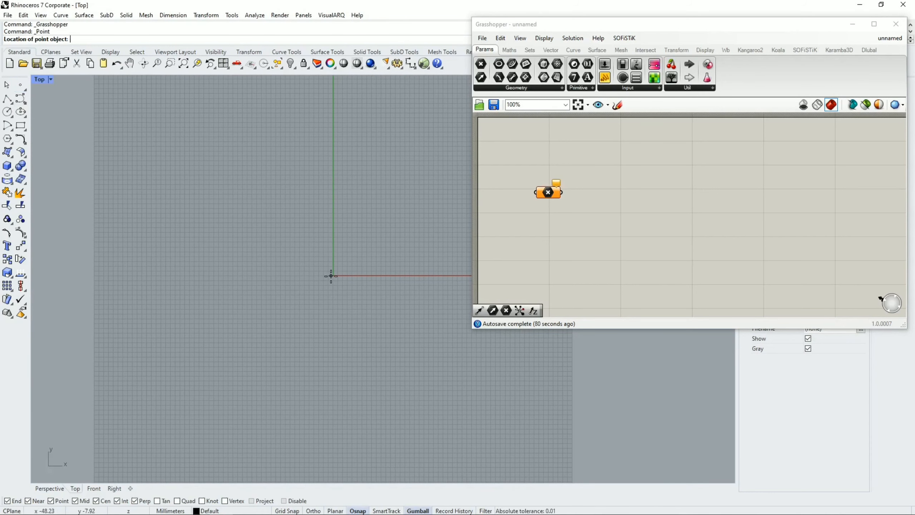
pyautogui.write('0,0')
pyautogui.press('Return')
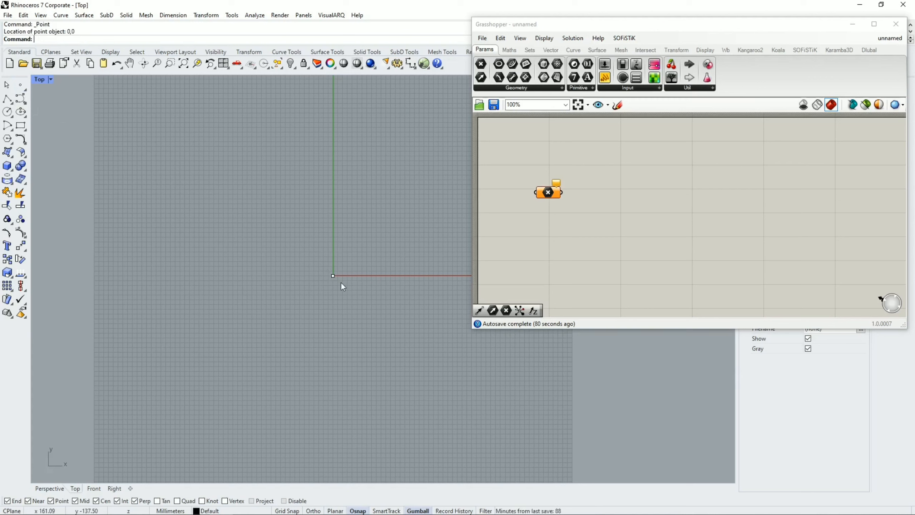
# Step: Set the Point parameter to reference the single point drawn at the model origin
pyautogui.rightClick(548, 197)
pyautogui.moveTo(605, 260)
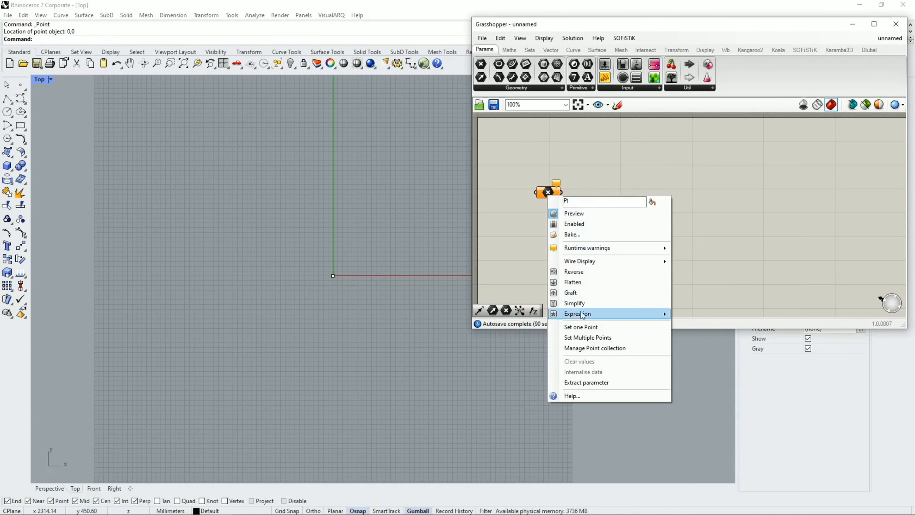
pyautogui.click(581, 326)
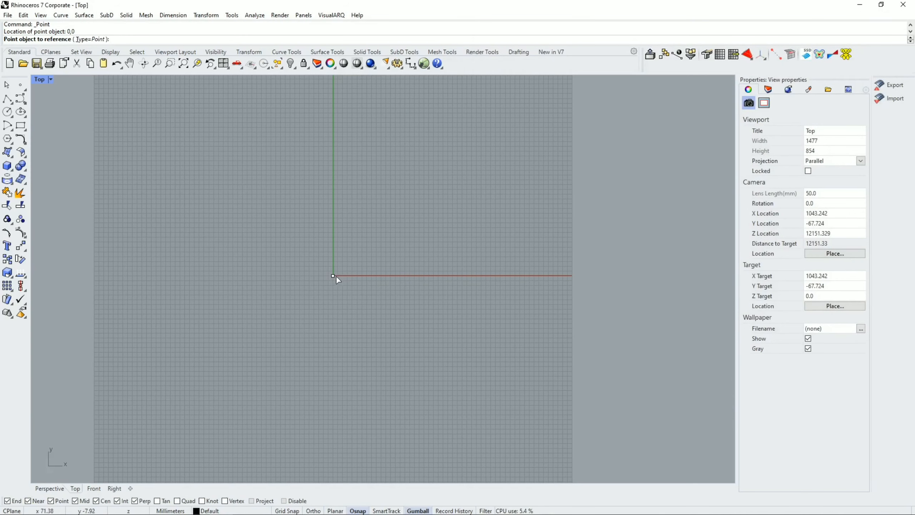
pyautogui.click(333, 275)
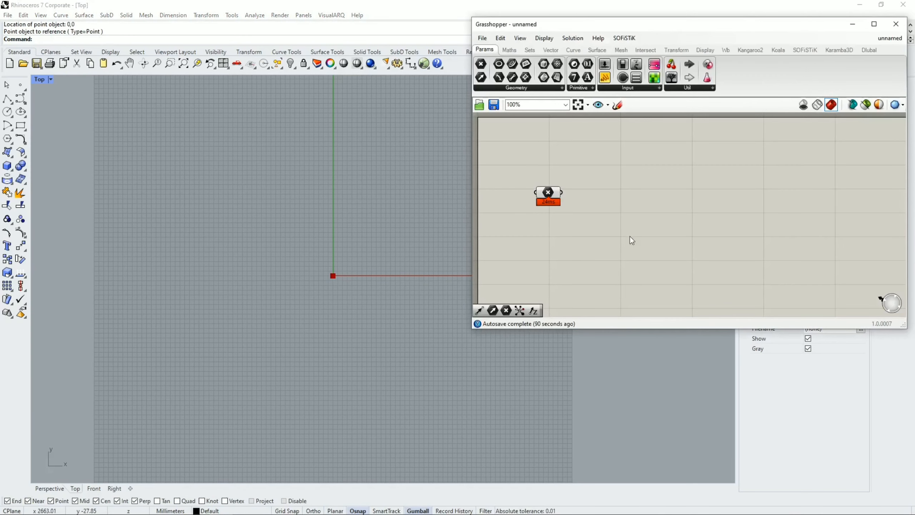
pyautogui.scroll(4, 545, 202)
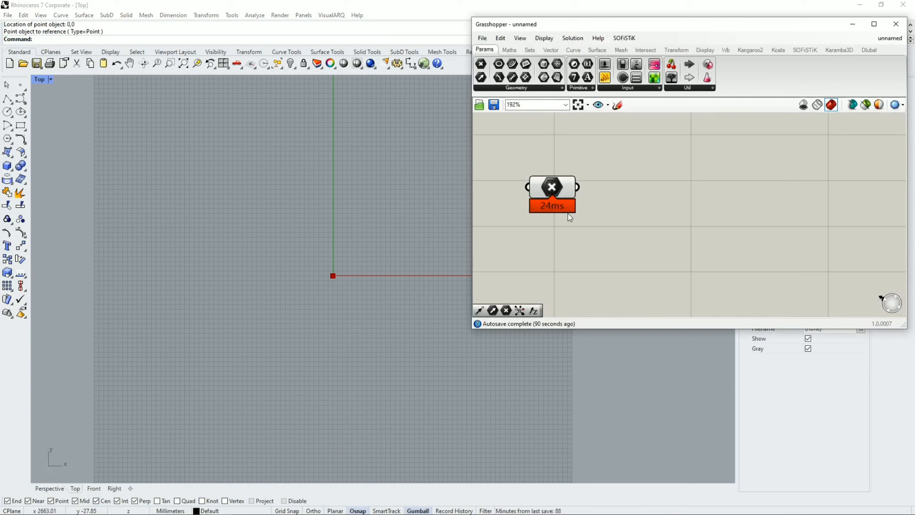
pyautogui.scroll(-2, 548, 215)
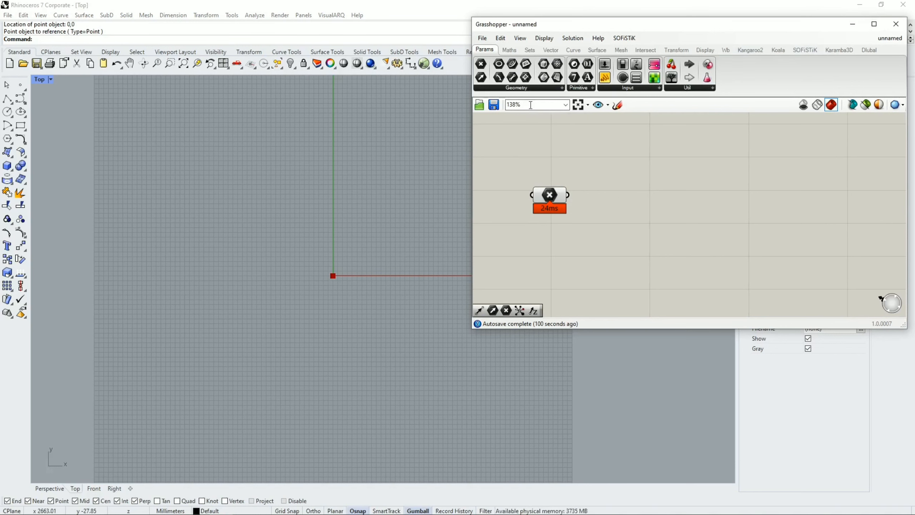
# Step: Take Rhino out of full screen and arrange the Rhino and Grasshopper windows side by side
pyautogui.moveTo(559, 24); pyautogui.dragTo(517, 23)
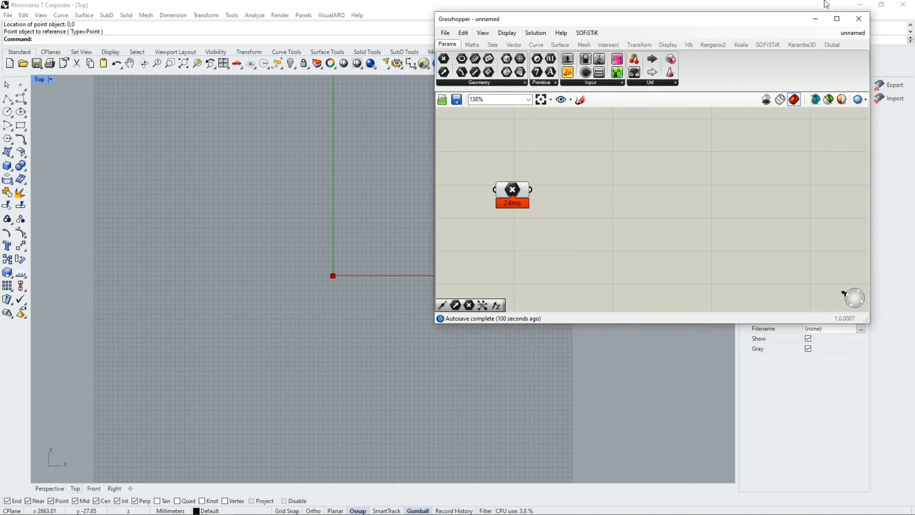
pyautogui.click(881, 4)
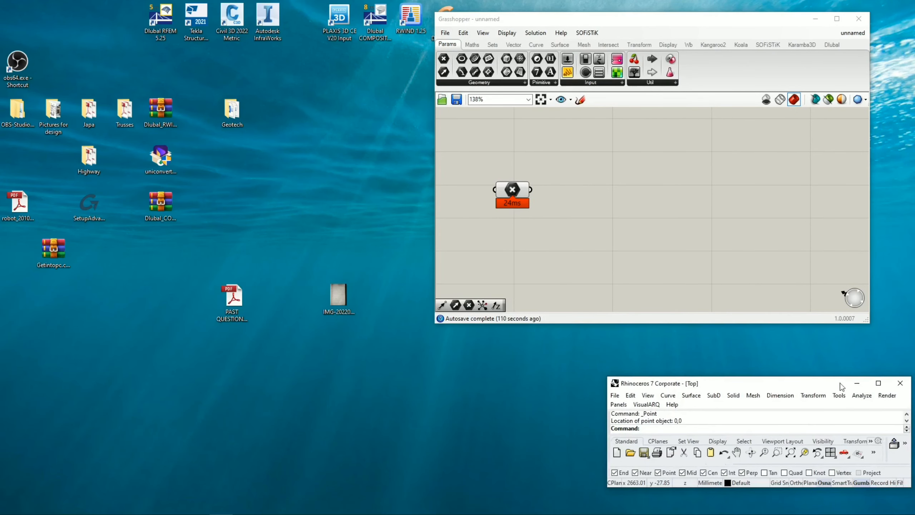
pyautogui.click(877, 383)
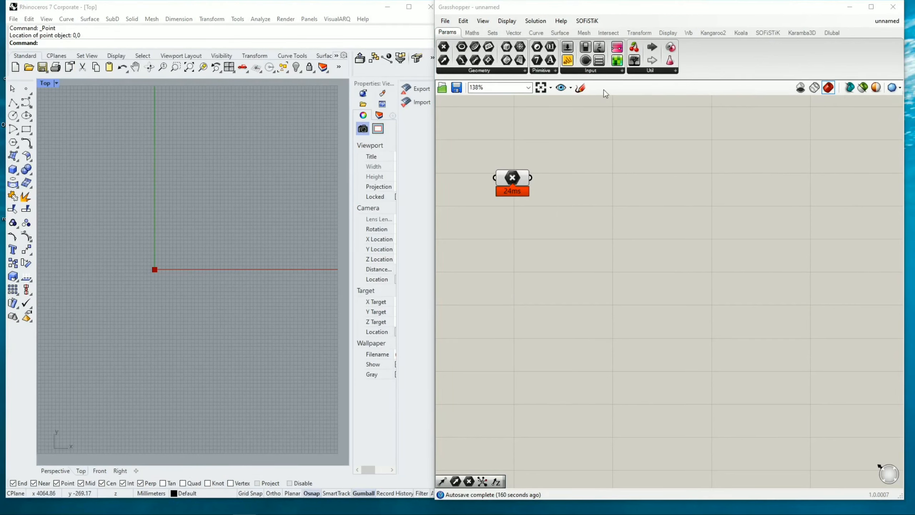
# Step: Add a point Deconstruct component beside the Point parameter and connect the Point output to its P input
pyautogui.click(510, 33)
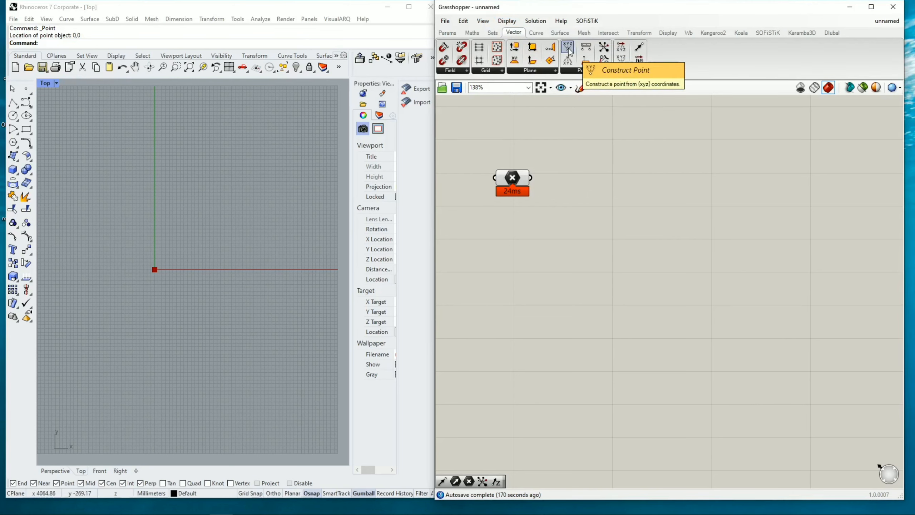
pyautogui.moveTo(568, 64); pyautogui.dragTo(579, 198)
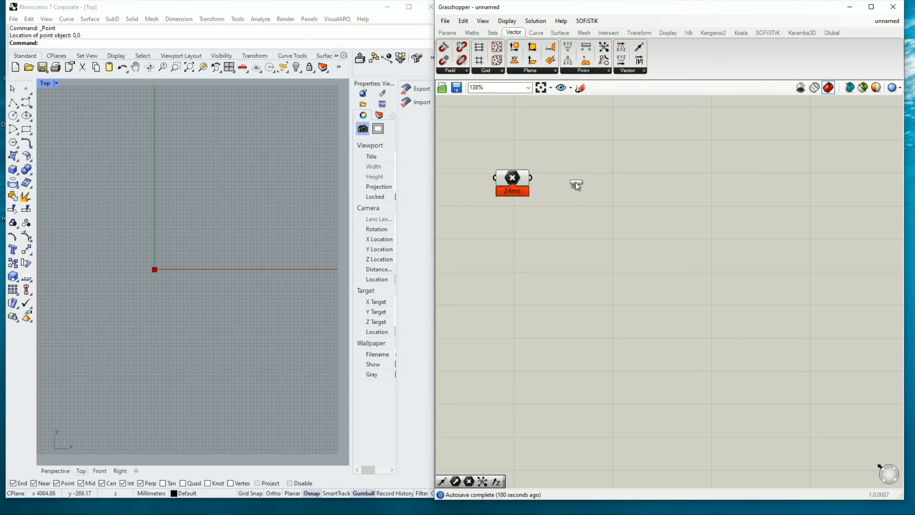
pyautogui.moveTo(577, 171); pyautogui.dragTo(580, 180)
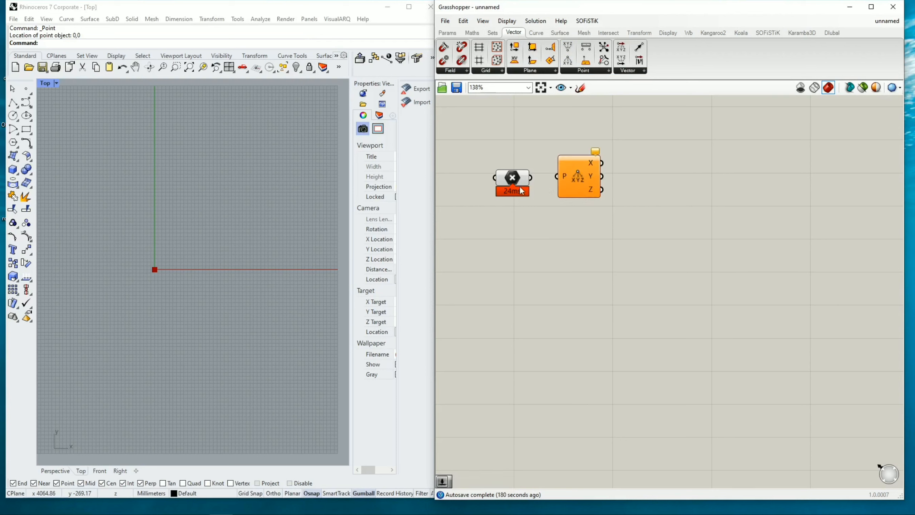
pyautogui.moveTo(531, 178); pyautogui.dragTo(621, 164)
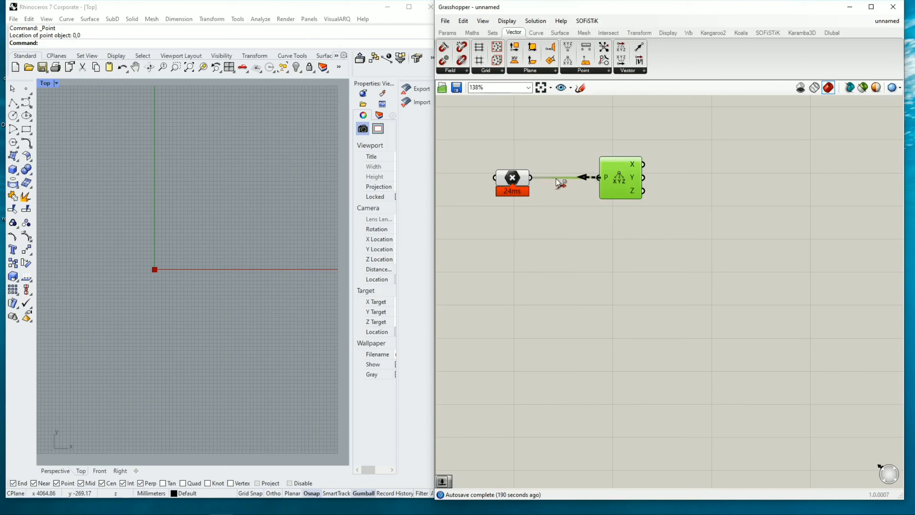
pyautogui.moveTo(531, 178); pyautogui.dragTo(601, 176)
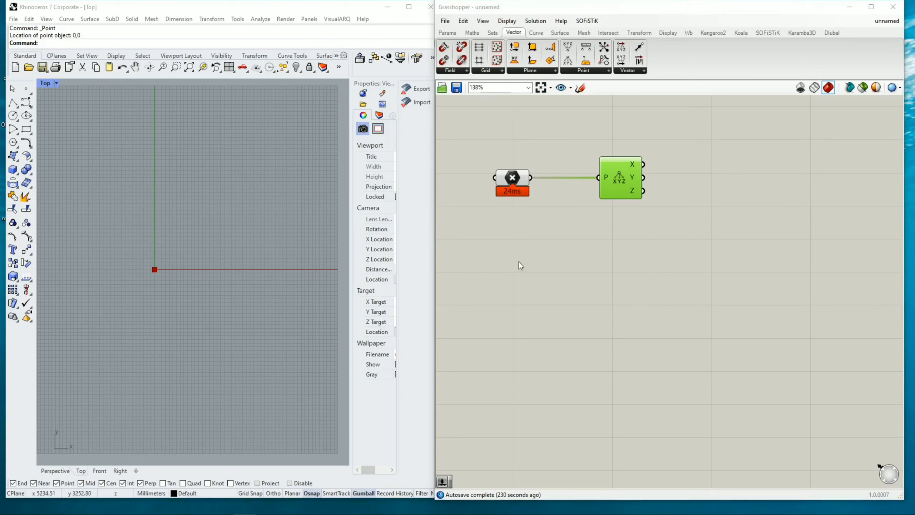
pyautogui.doubleClick(511, 227)
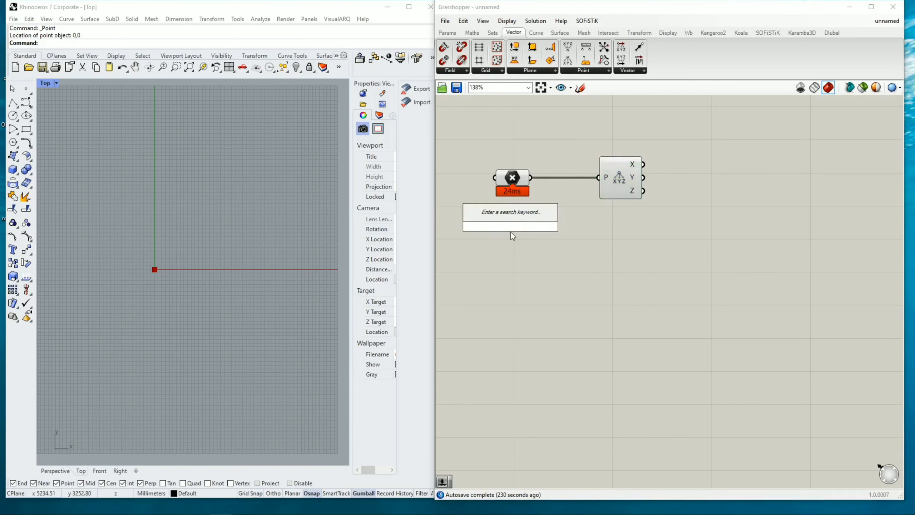
pyautogui.write('num')
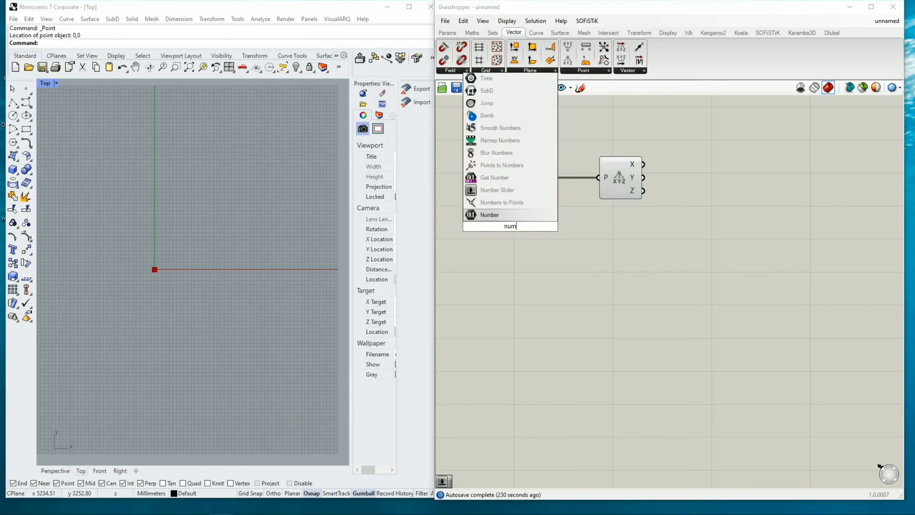
pyautogui.write('ber')
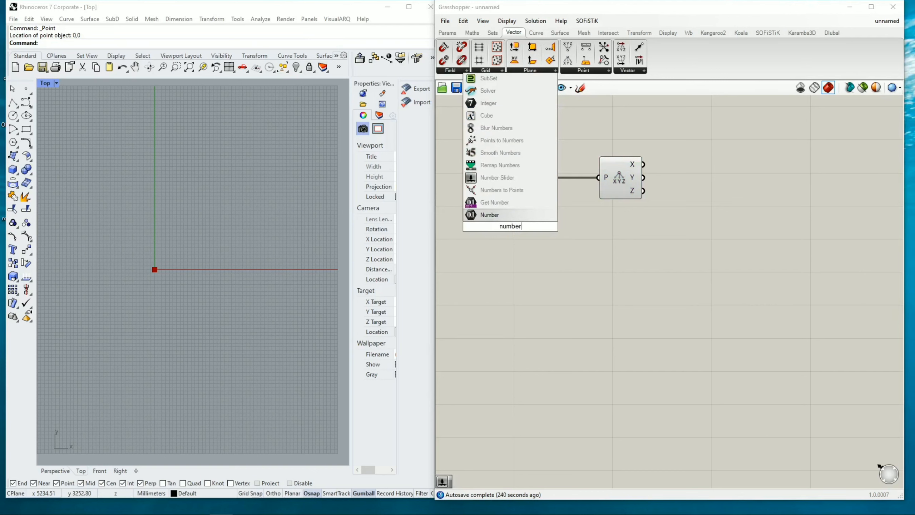
pyautogui.click(505, 215)
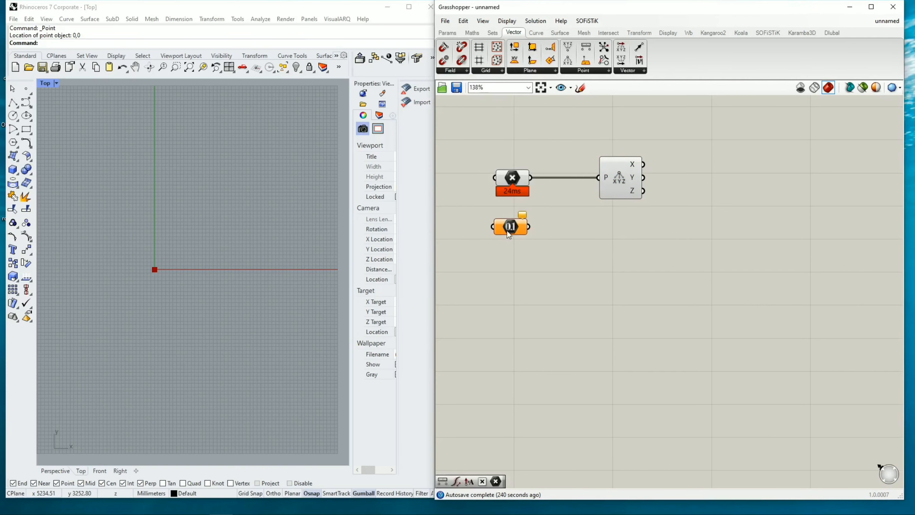
pyautogui.press('Delete')
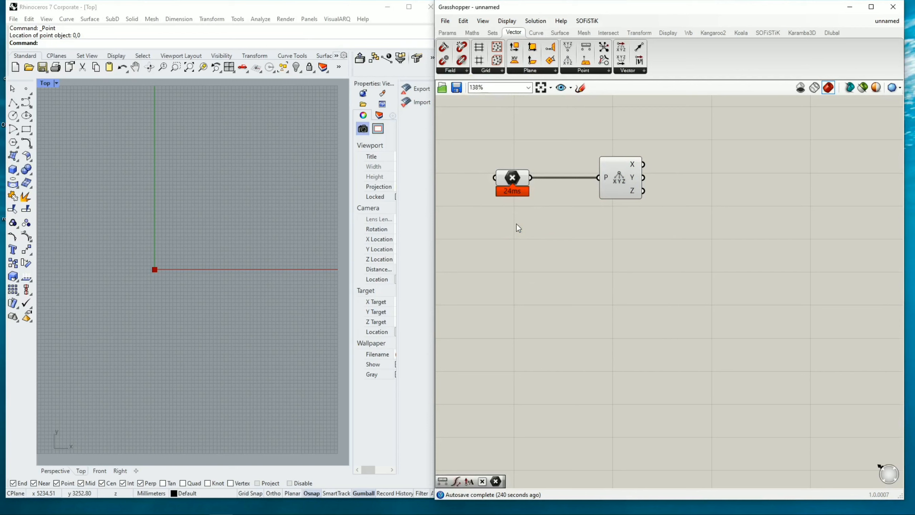
pyautogui.doubleClick(517, 227)
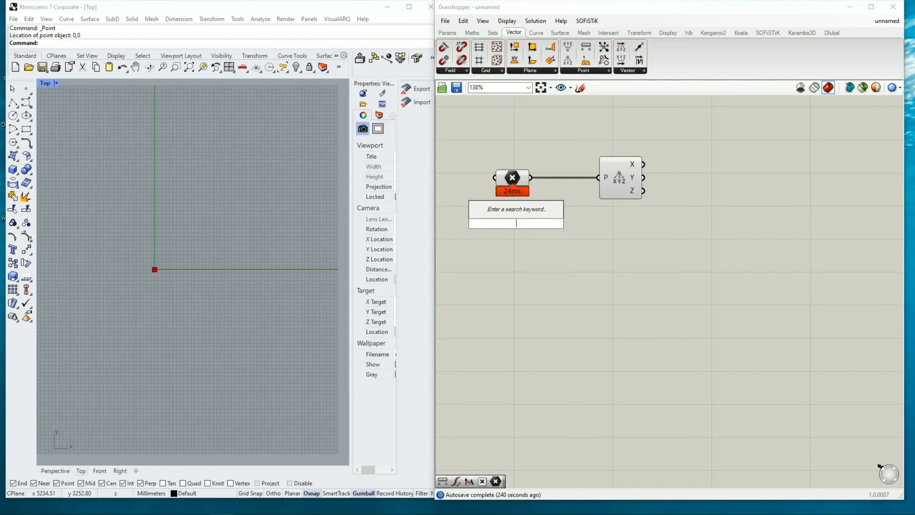
pyautogui.write('slide')
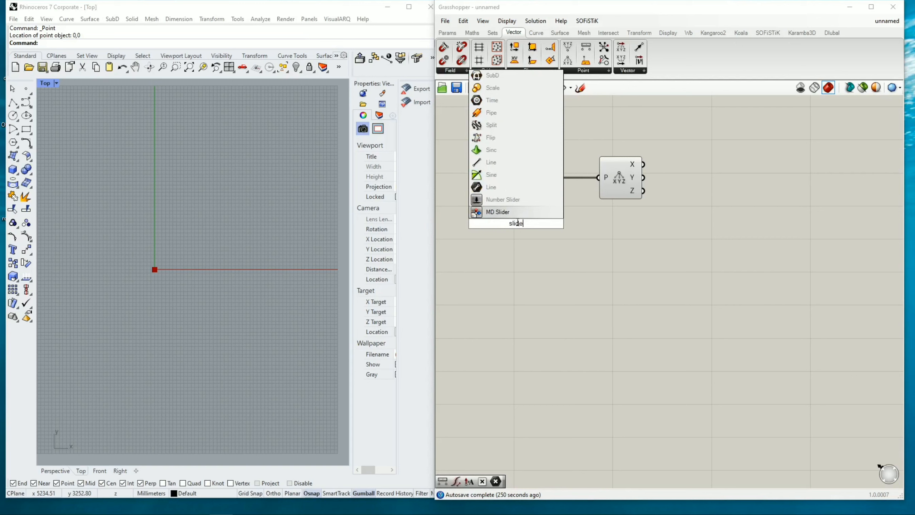
pyautogui.click(503, 199)
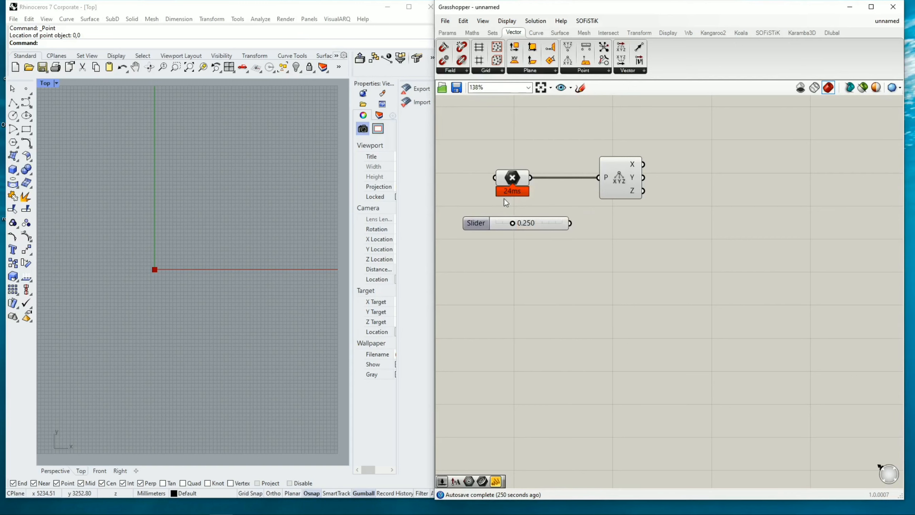
pyautogui.click(484, 226)
pyautogui.press('Delete')
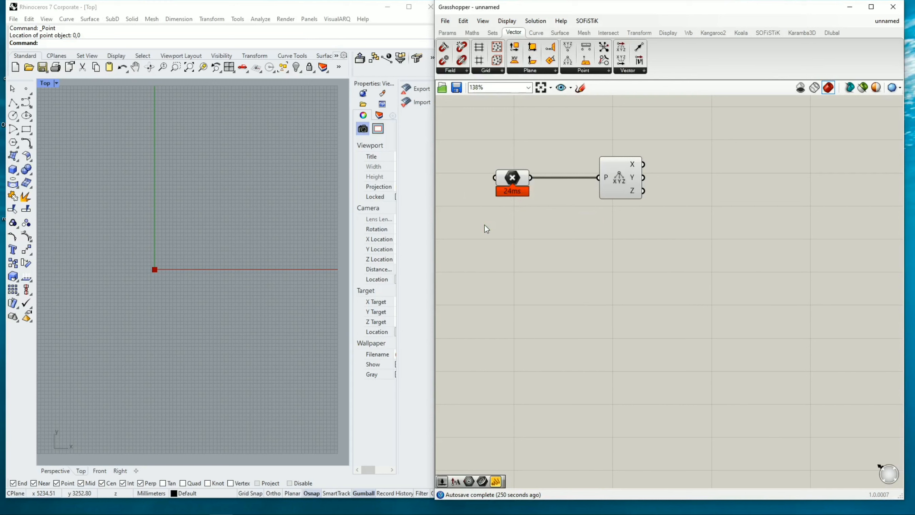
# Step: Add an integer number slider with a value of 1 below the Point parameter
pyautogui.doubleClick(484, 225)
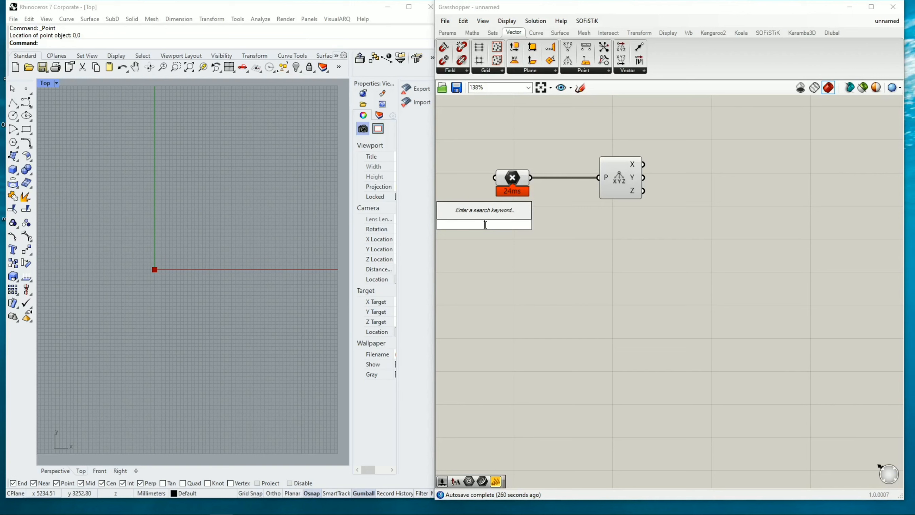
pyautogui.write('1')
pyautogui.press('Return')
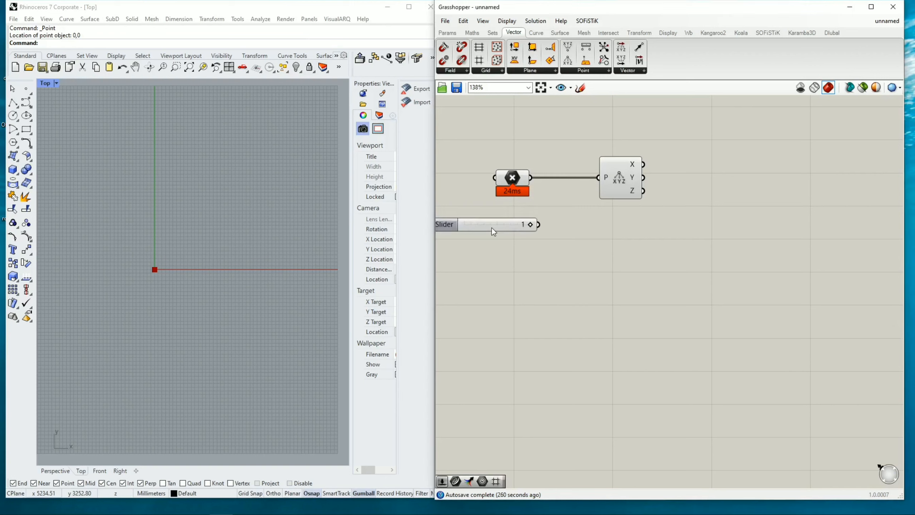
# Step: Name the slider "wall height" with a maximum of 24000, and position it fully visible below the Point parameter
pyautogui.doubleClick(441, 224)
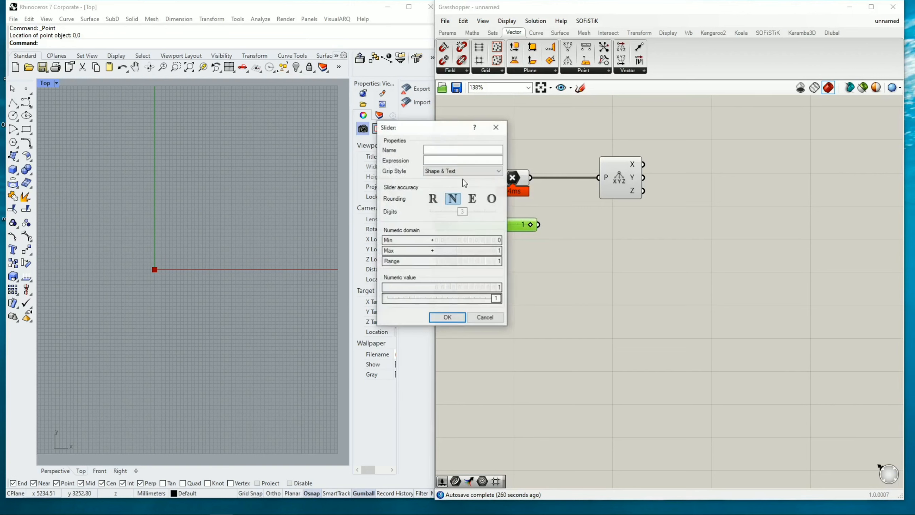
pyautogui.click(460, 150)
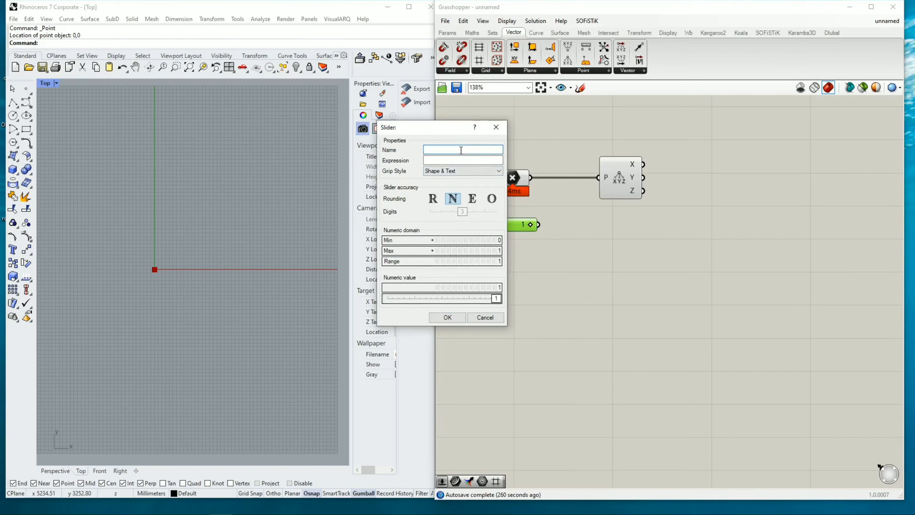
pyautogui.write('wall height')
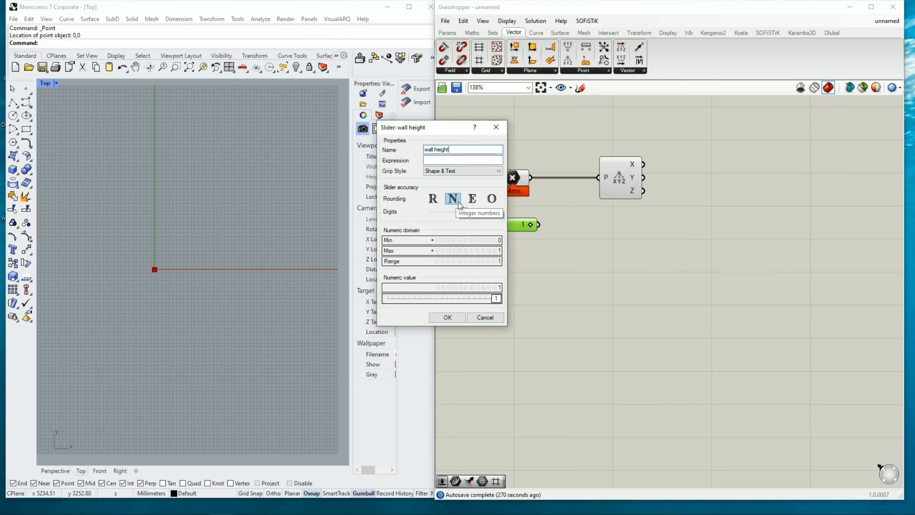
pyautogui.doubleClick(402, 251)
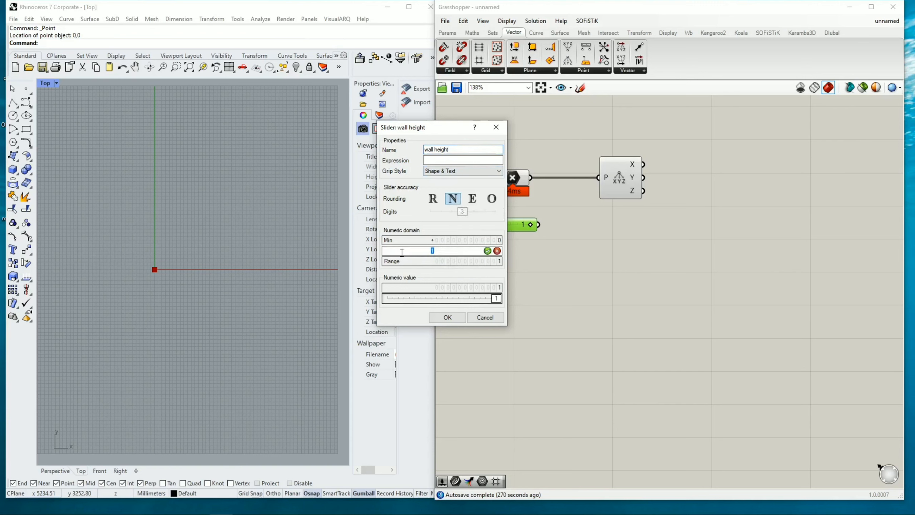
pyautogui.write('24000')
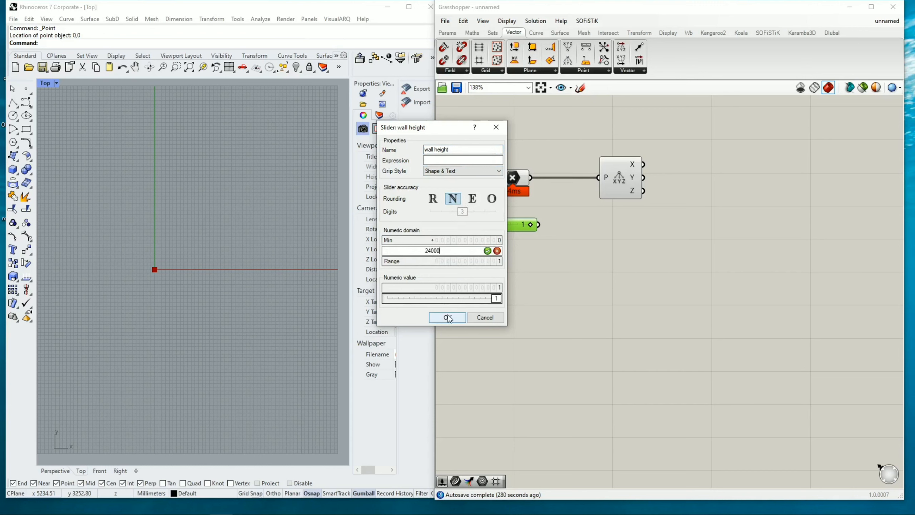
pyautogui.click(488, 251)
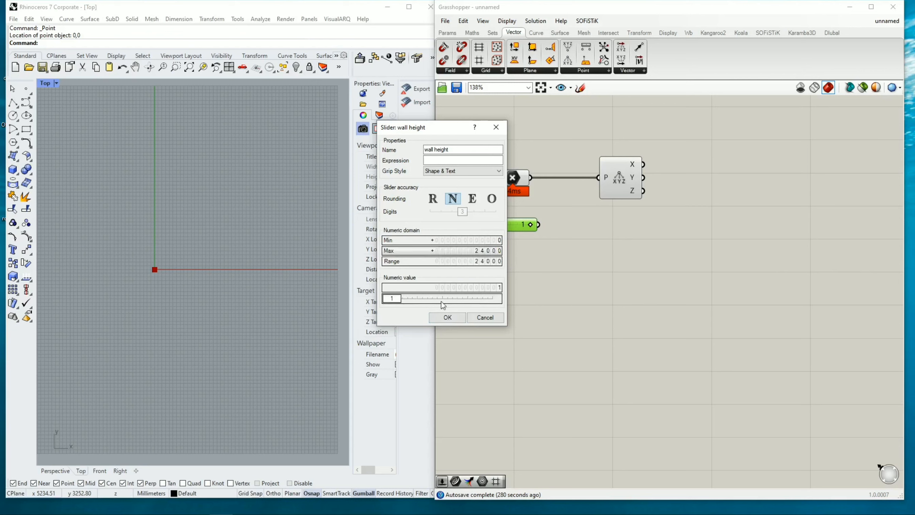
pyautogui.click(433, 317)
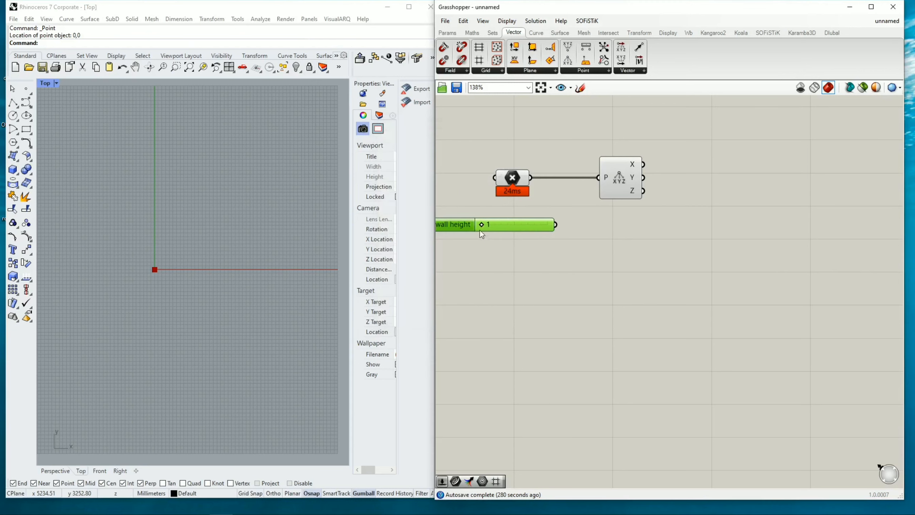
pyautogui.moveTo(464, 224); pyautogui.dragTo(498, 230)
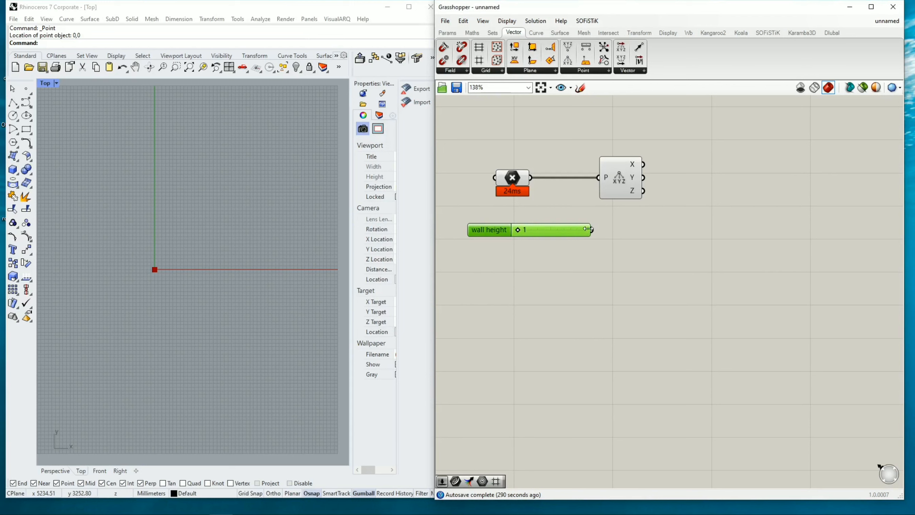
pyautogui.moveTo(585, 234); pyautogui.dragTo(480, 232)
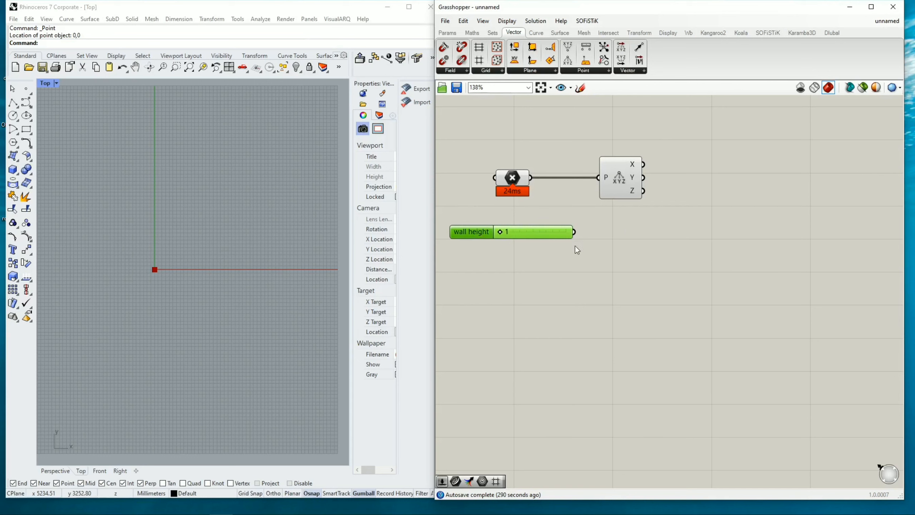
# Step: Add an Addition component, connecting the deconstructed Z coordinate to A and the wall height slider to B
pyautogui.click(471, 32)
pyautogui.moveTo(496, 46); pyautogui.dragTo(733, 242)
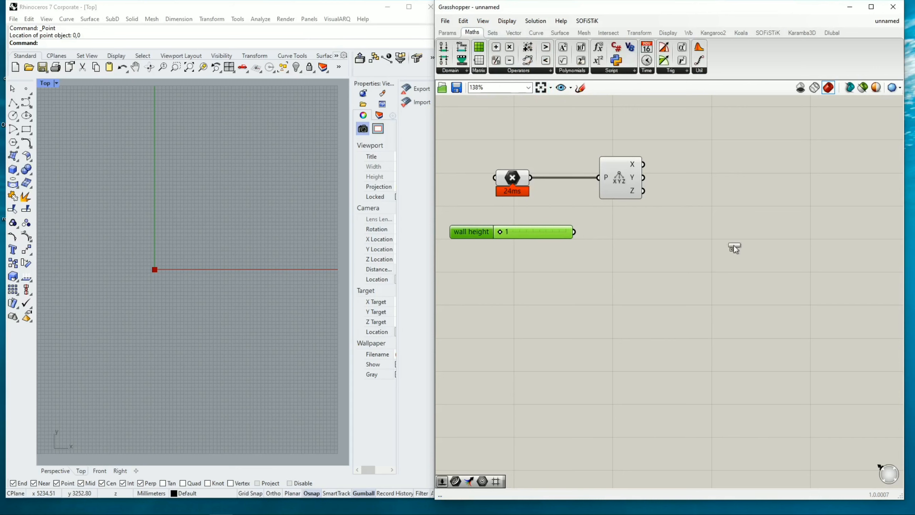
pyautogui.moveTo(654, 237); pyautogui.dragTo(652, 231)
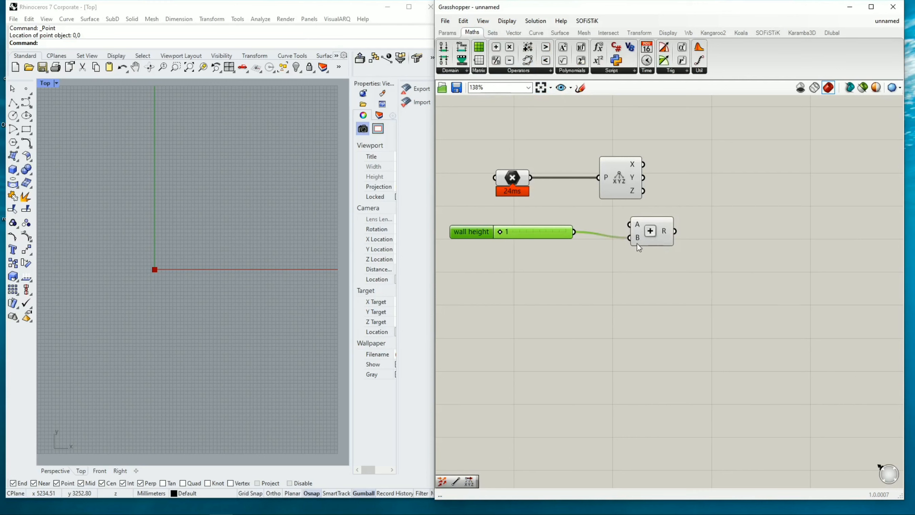
pyautogui.moveTo(653, 231); pyautogui.dragTo(743, 221)
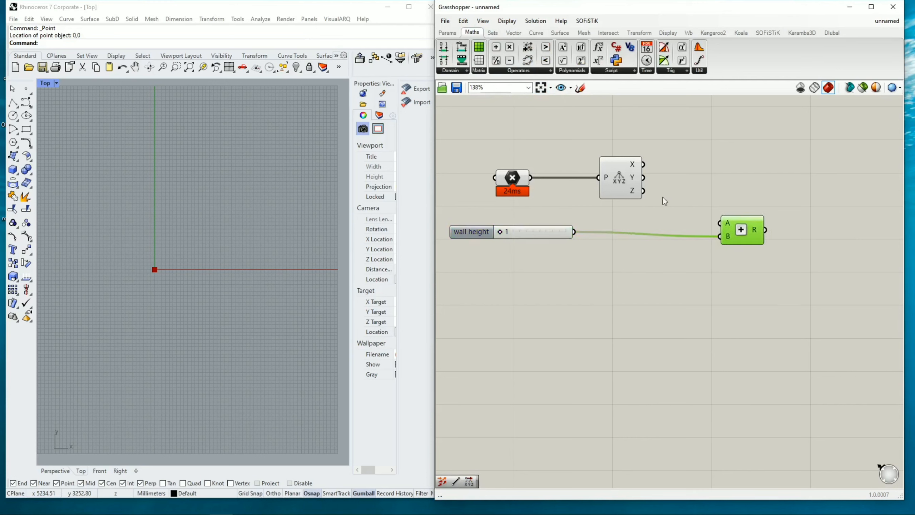
pyautogui.moveTo(643, 190); pyautogui.dragTo(726, 221)
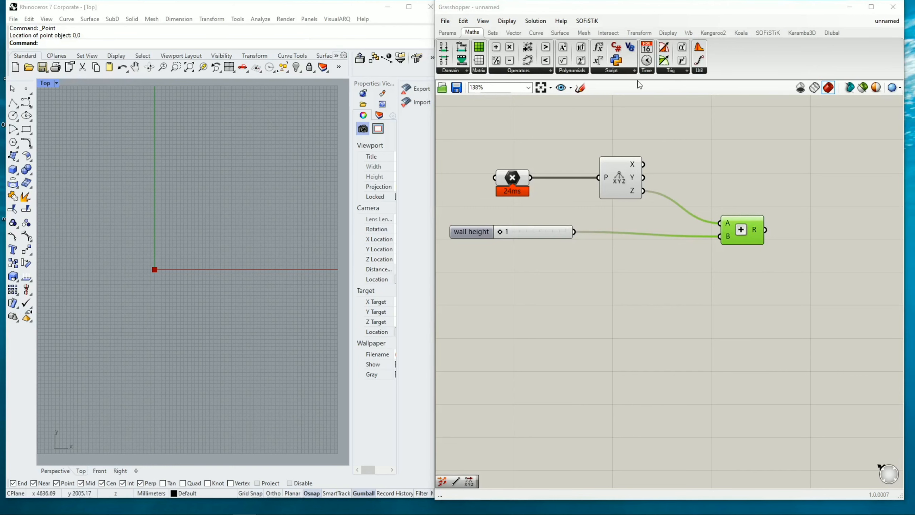
# Step: Replace Rhino's maximised Top viewport with a maximised Perspective viewport
pyautogui.doubleClick(45, 84)
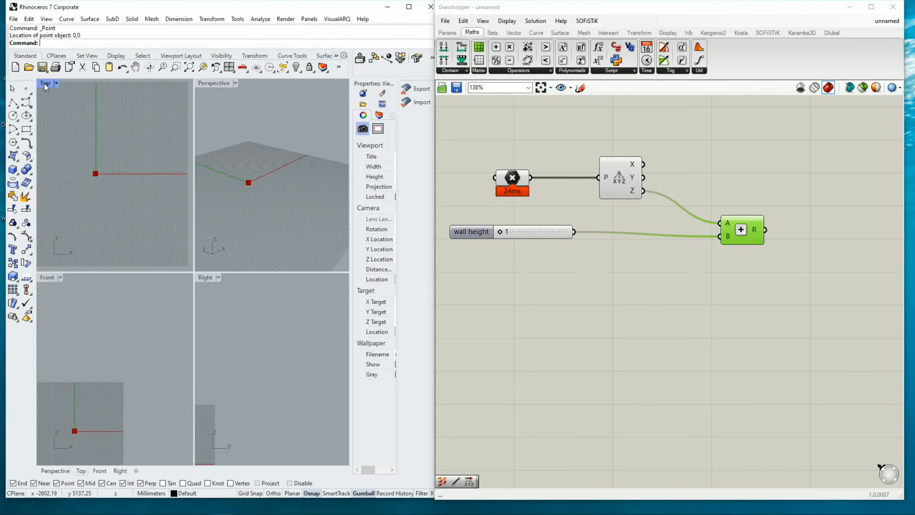
pyautogui.doubleClick(215, 84)
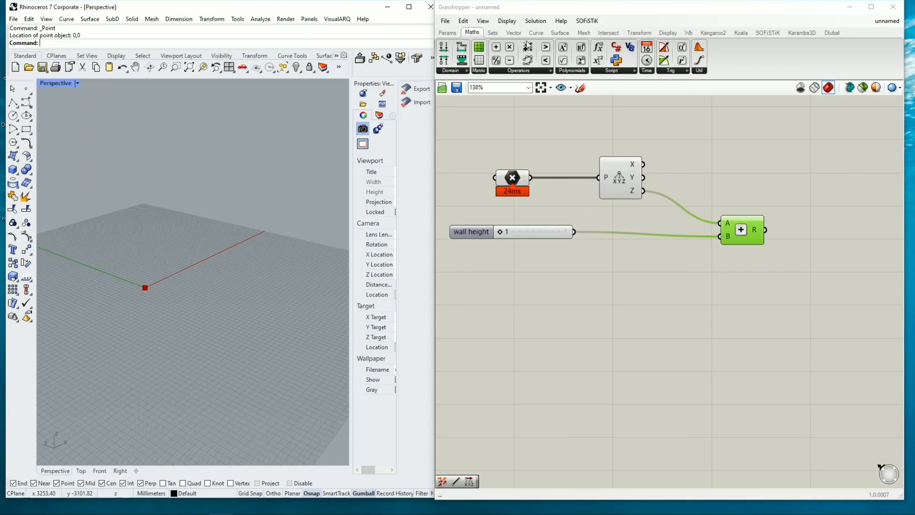
# Step: Add a Construct Point component and feed it the deconstructed X and Y coordinates, with the addition result as Z
pyautogui.click(513, 33)
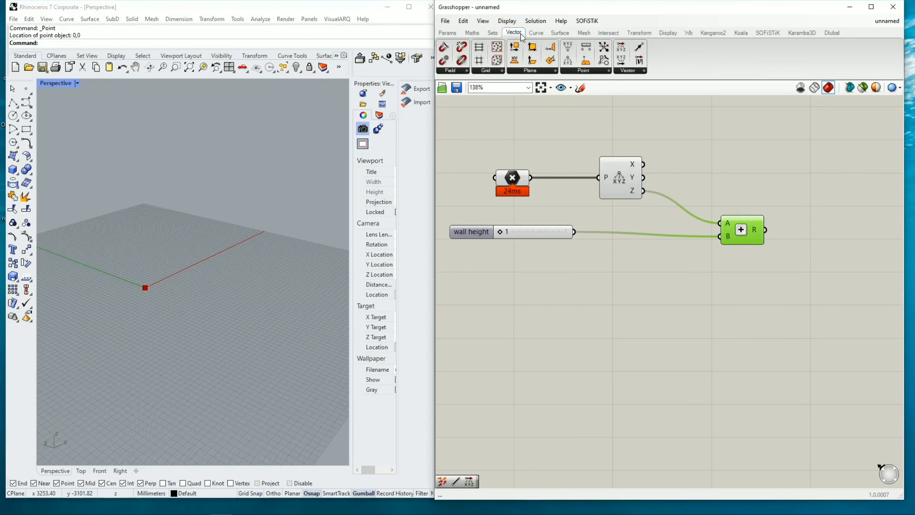
pyautogui.moveTo(567, 47); pyautogui.dragTo(683, 116)
pyautogui.moveTo(711, 163); pyautogui.dragTo(713, 167)
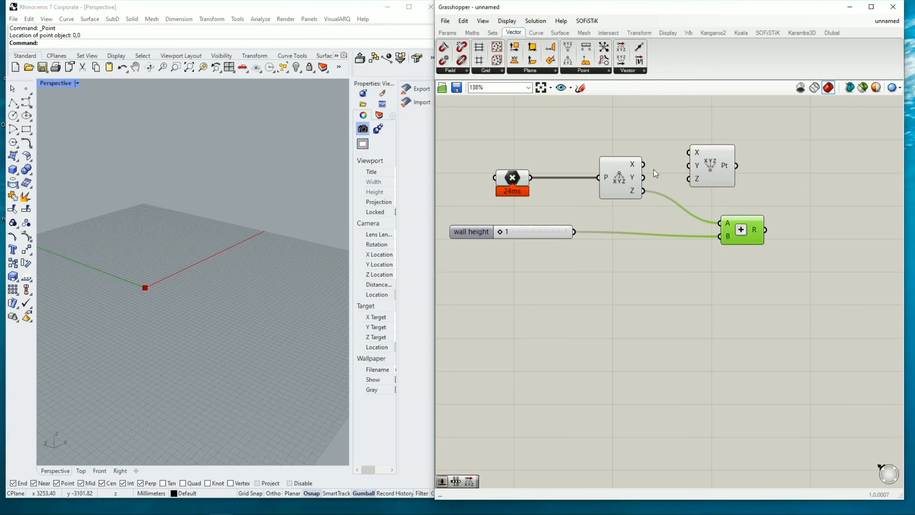
pyautogui.moveTo(644, 164); pyautogui.dragTo(687, 166)
pyautogui.moveTo(721, 178); pyautogui.dragTo(802, 168)
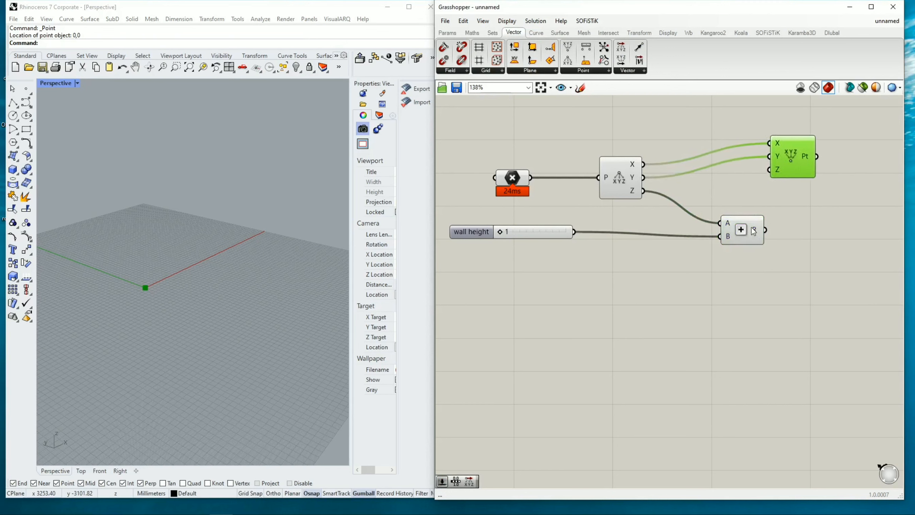
pyautogui.moveTo(765, 230); pyautogui.dragTo(759, 172)
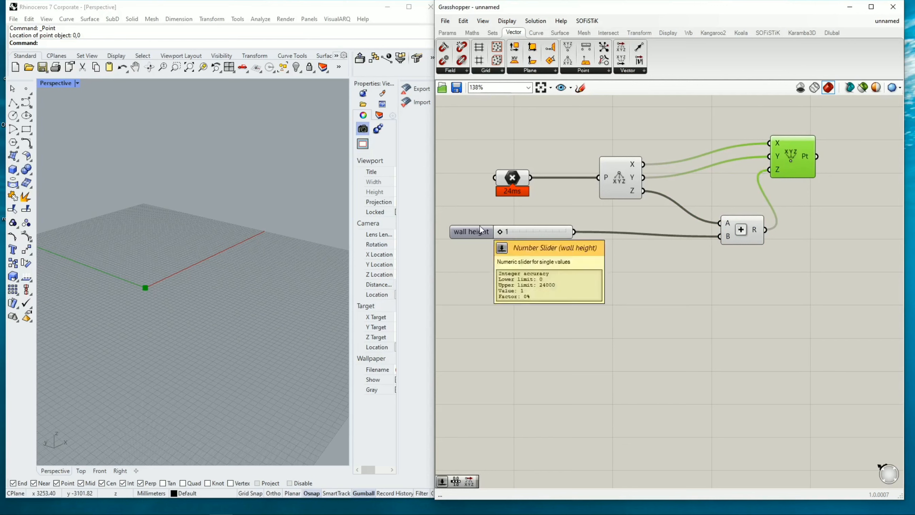
# Step: Raise the wall height slider to about 7457 to lift the constructed point above the origin
pyautogui.moveTo(500, 232)
pyautogui.mouseDown()
pyautogui.moveTo(523, 230)
pyautogui.moveTo(500, 230)
pyautogui.moveTo(509, 233)
pyautogui.mouseUp()
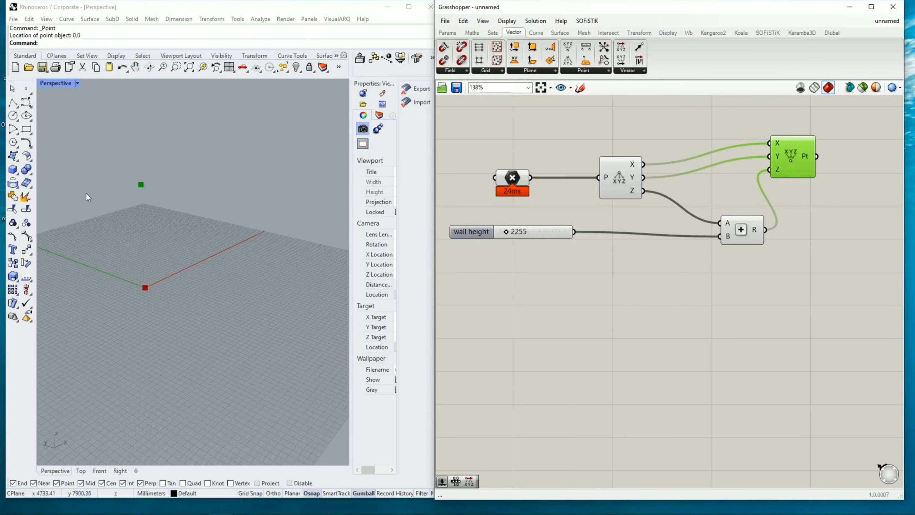
pyautogui.scroll(-5, 121, 199)
pyautogui.scroll(5, 118, 115)
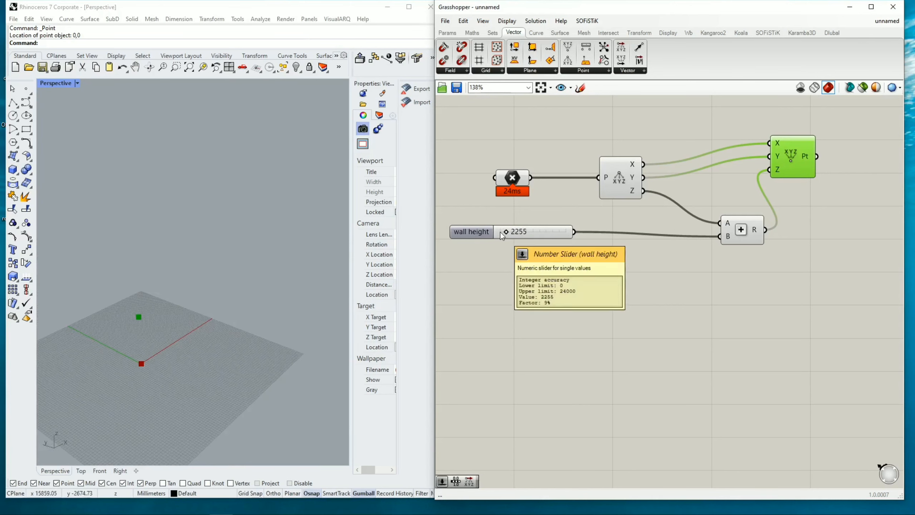
pyautogui.moveTo(505, 231); pyautogui.dragTo(519, 233)
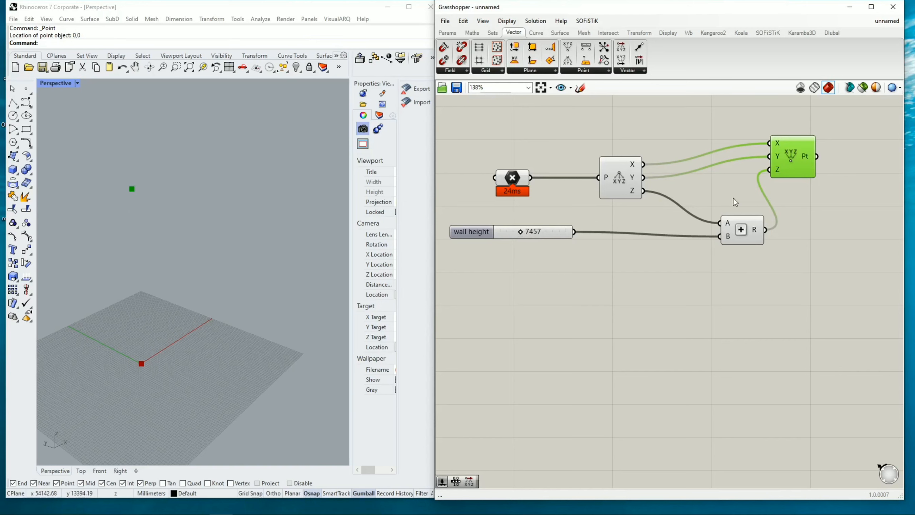
# Step: Add a Line component beside the Construct Point component
pyautogui.scroll(-2, 709, 206)
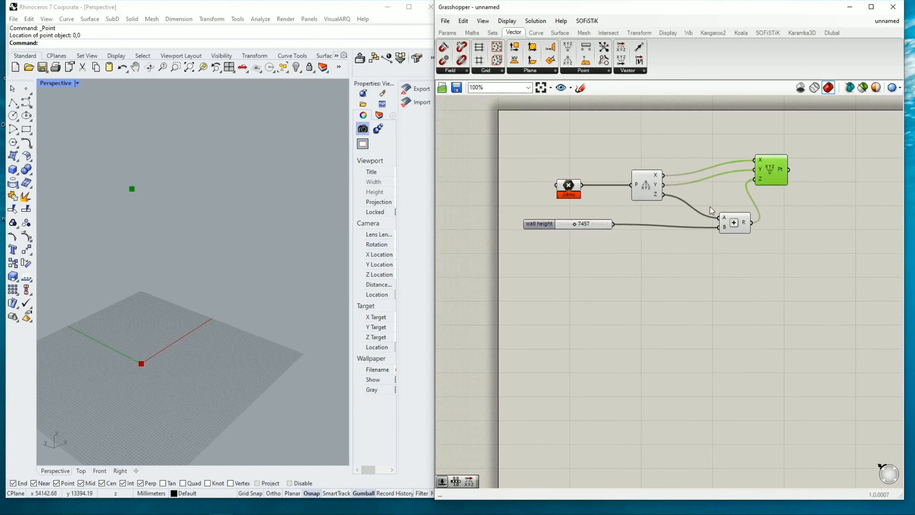
pyautogui.moveTo(830, 190); pyautogui.dragTo(578, 194, button='right')
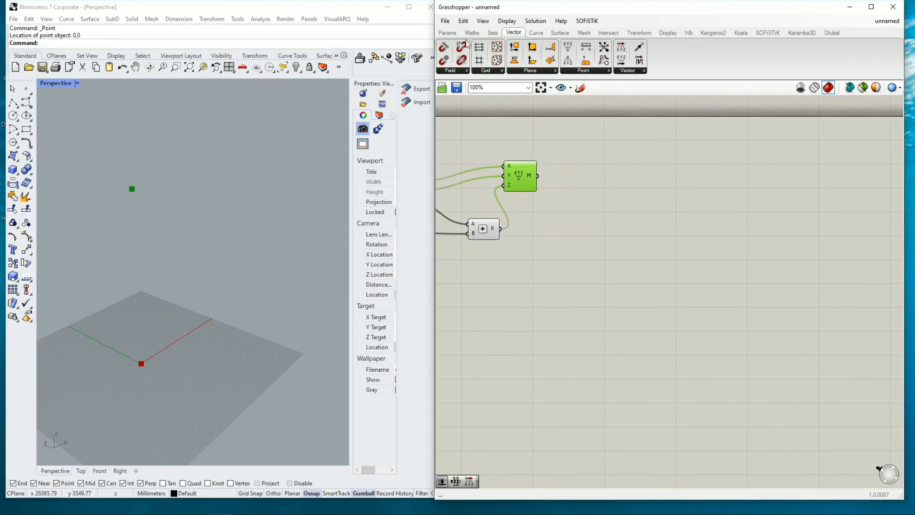
pyautogui.click(543, 36)
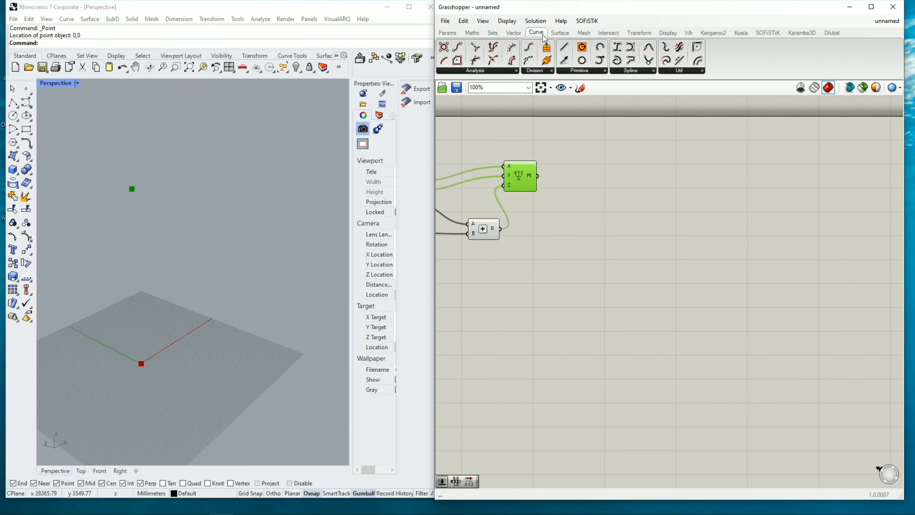
pyautogui.moveTo(564, 47); pyautogui.dragTo(599, 172)
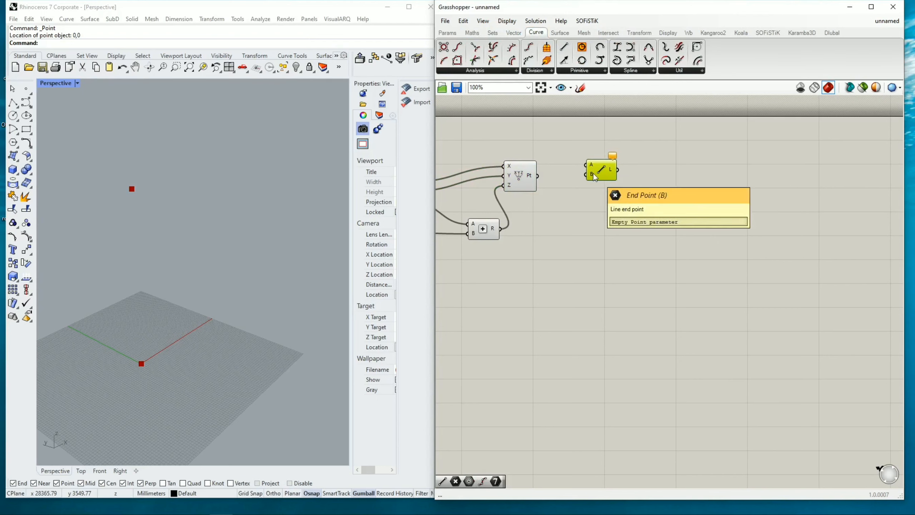
pyautogui.moveTo(594, 176); pyautogui.dragTo(596, 192)
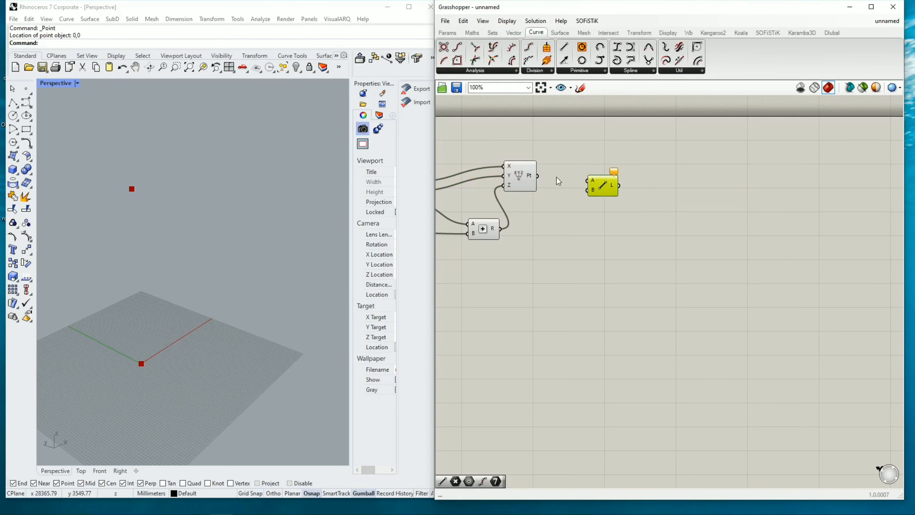
# Step: Feed the origin point into the Line component's start A and the constructed point into its end B
pyautogui.scroll(-3, 622, 180)
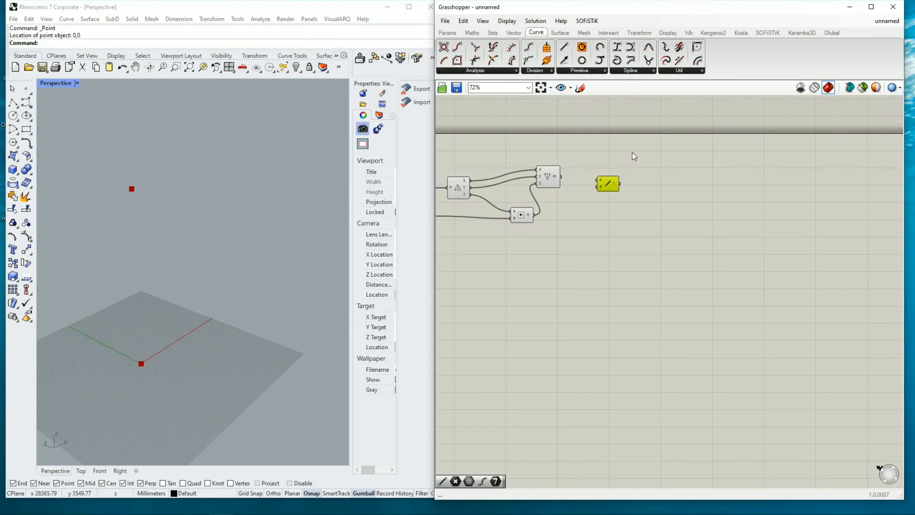
pyautogui.moveTo(632, 153); pyautogui.dragTo(775, 167, button='right')
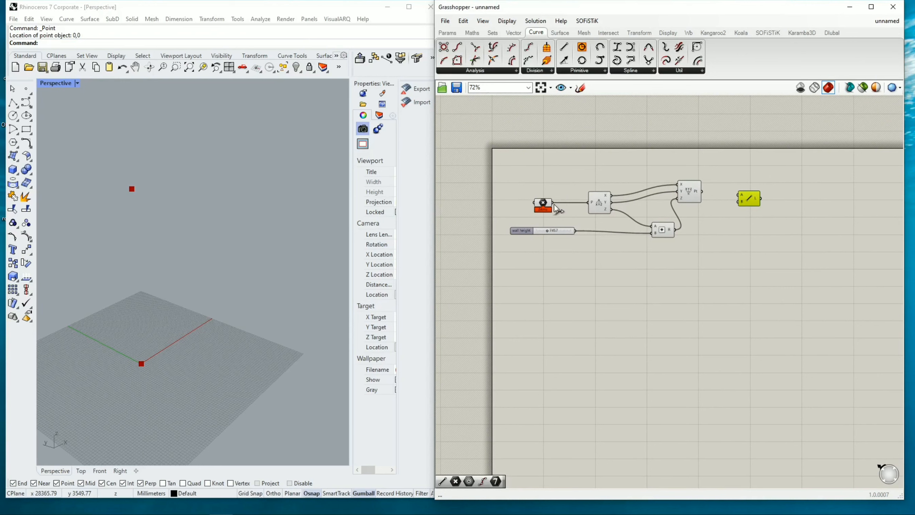
pyautogui.moveTo(553, 202); pyautogui.dragTo(740, 197)
pyautogui.moveTo(736, 202); pyautogui.dragTo(750, 187)
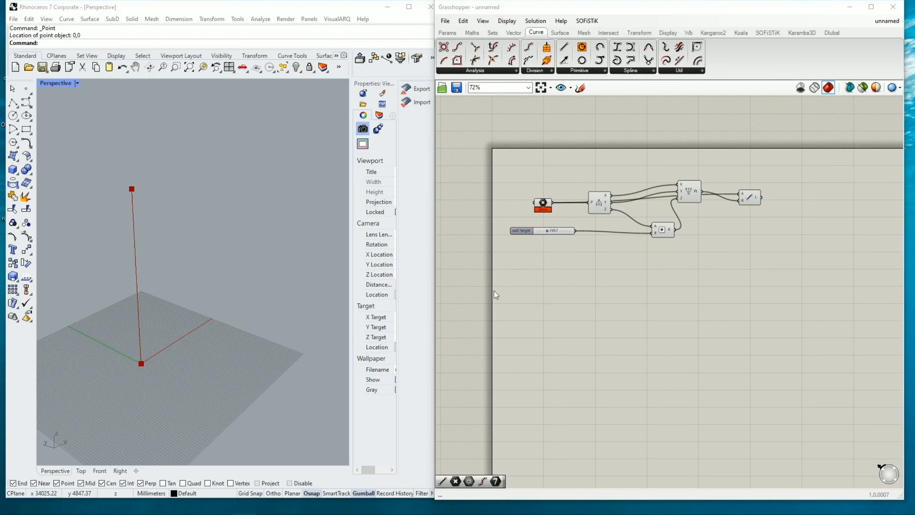
# Step: Add a number slider with the value 2 below the wall height slider
pyautogui.doubleClick(529, 261)
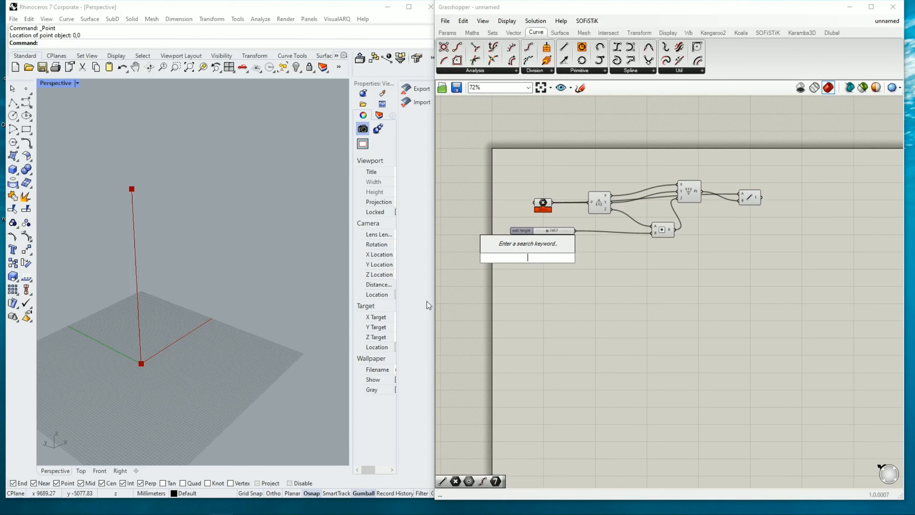
pyautogui.write('5')
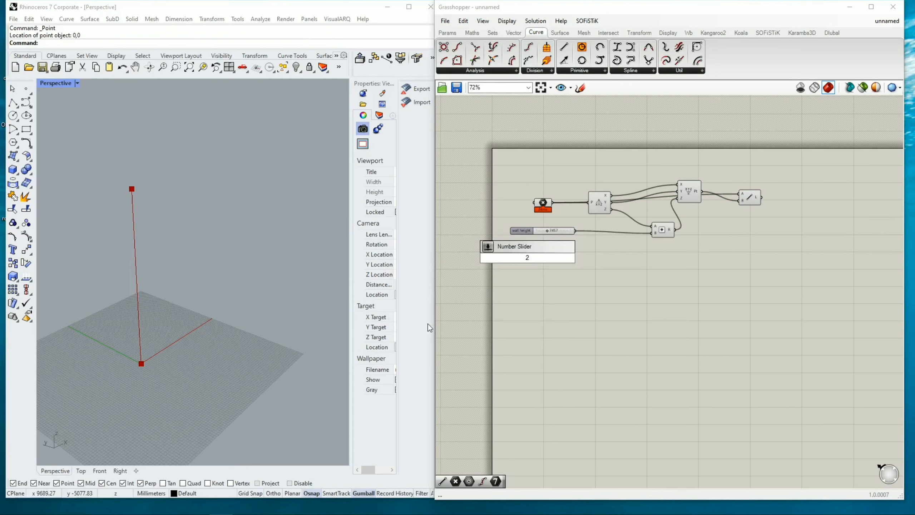
pyautogui.press('Return')
pyautogui.doubleClick(519, 260)
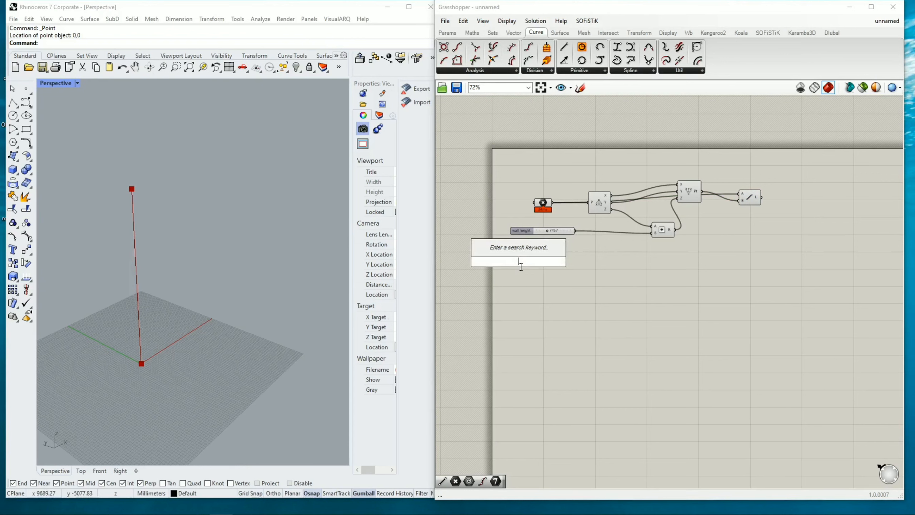
pyautogui.write('2')
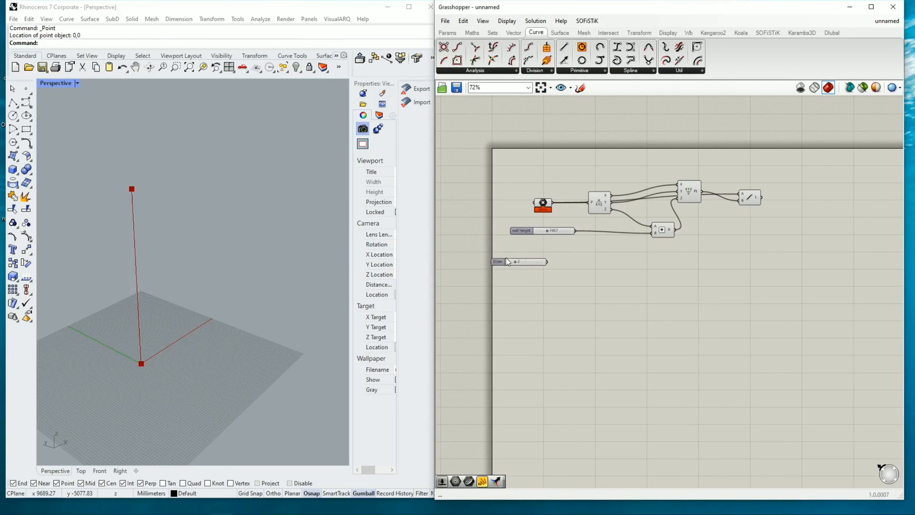
# Step: Name the new slider "width" and set its maximum to 24000
pyautogui.doubleClick(494, 263)
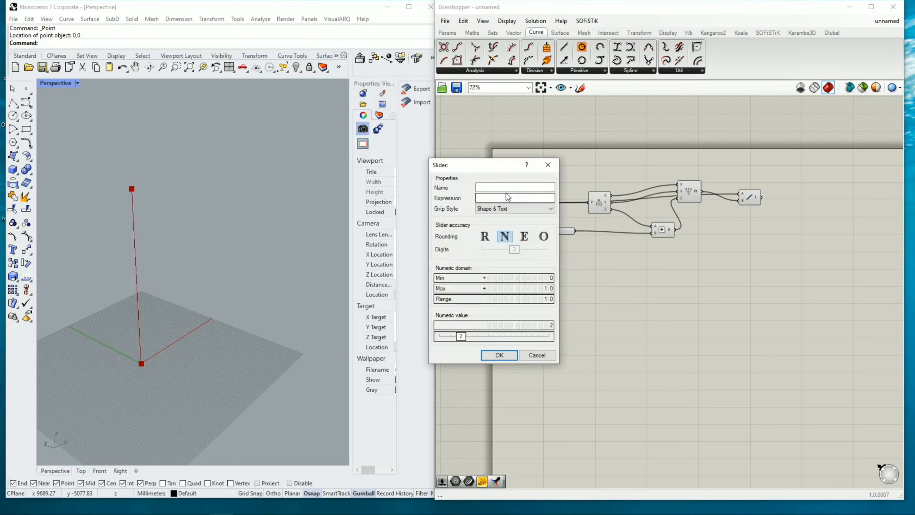
pyautogui.click(494, 188)
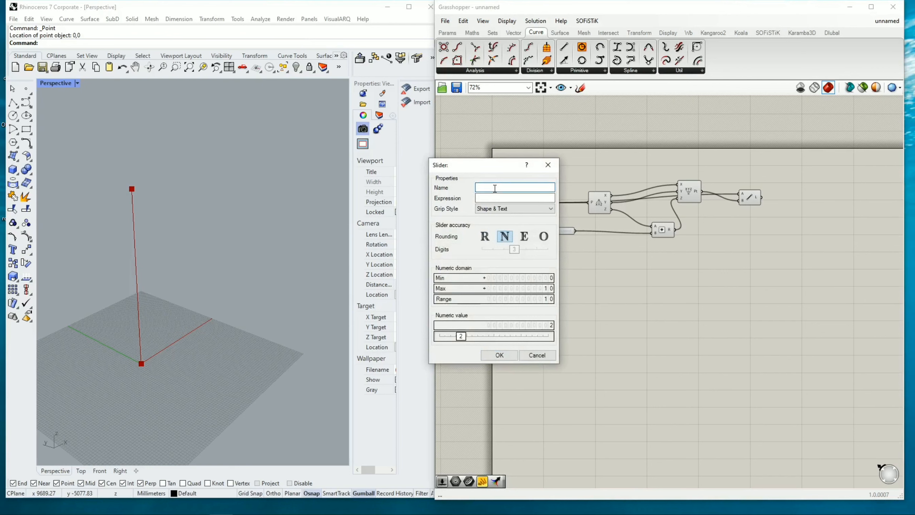
pyautogui.write('width')
pyautogui.doubleClick(451, 288)
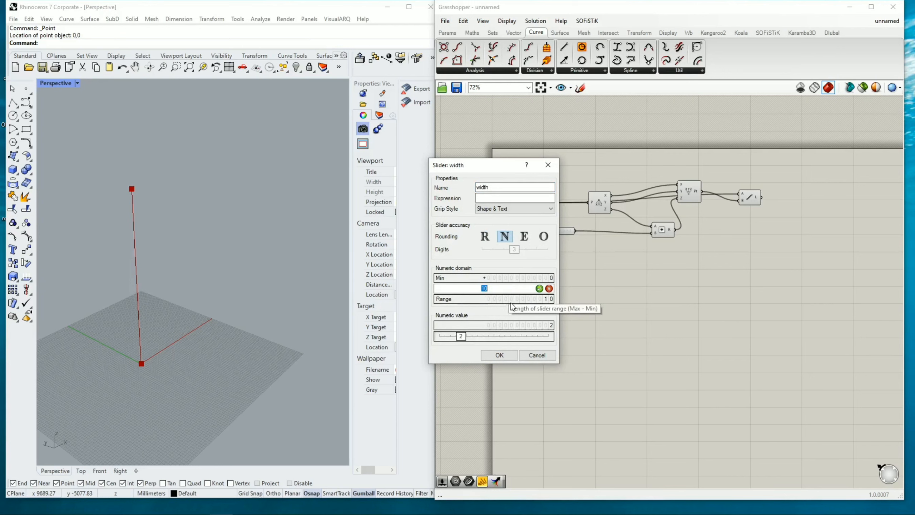
pyautogui.write('24000')
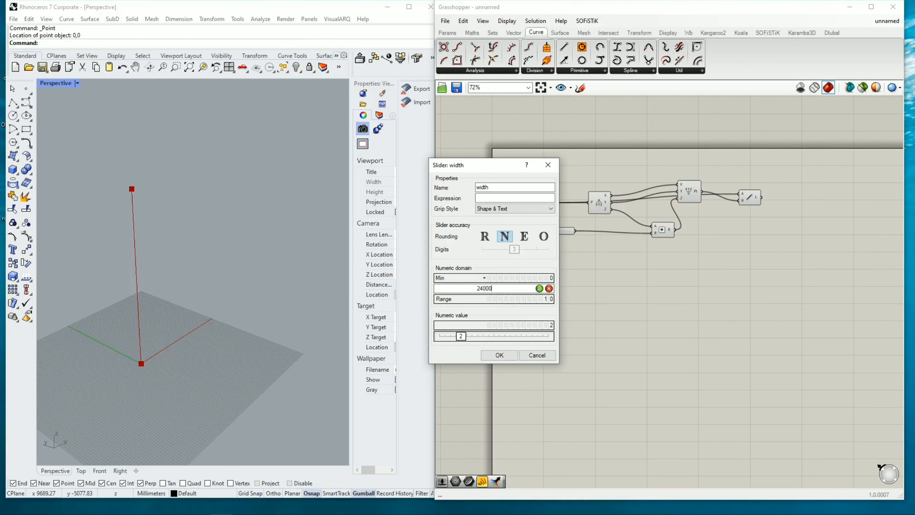
pyautogui.click(497, 355)
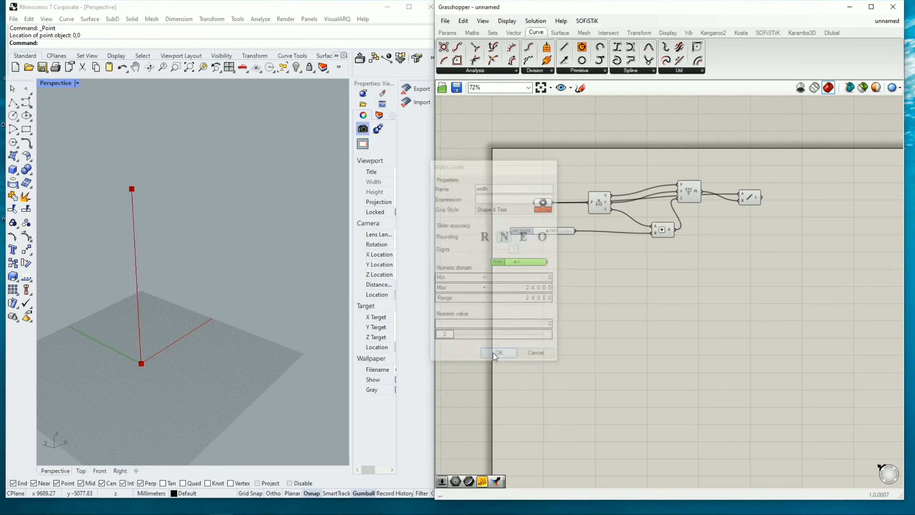
pyautogui.doubleClick(496, 261)
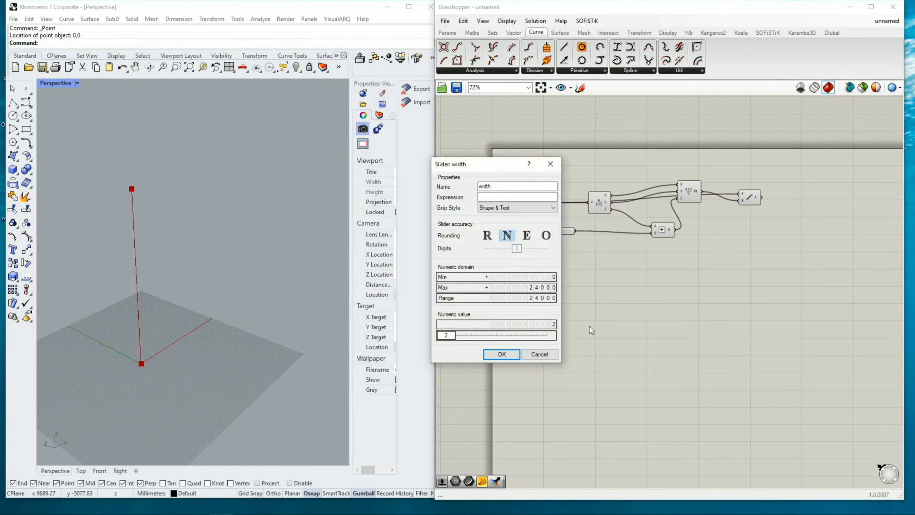
pyautogui.click(508, 355)
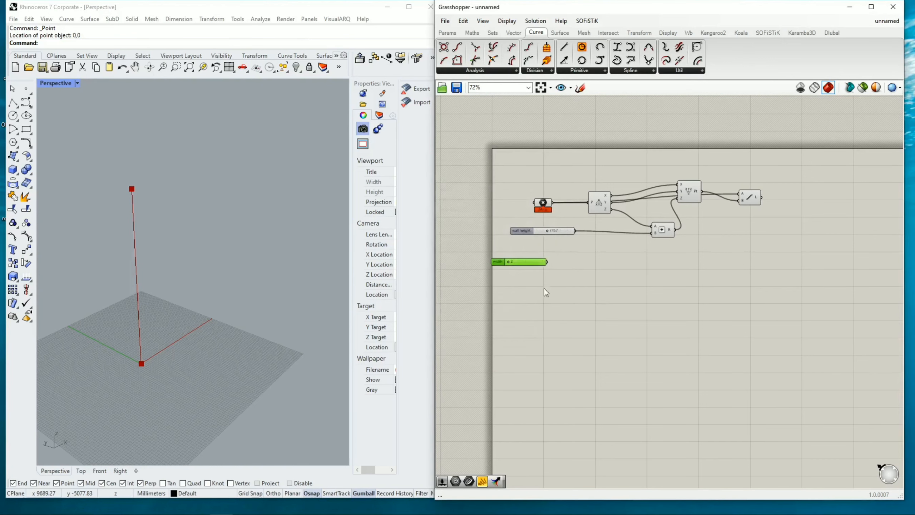
# Step: Set the wall height slider's maximum to 10000 and align the width slider beneath it
pyautogui.doubleClick(521, 230)
pyautogui.doubleClick(485, 254)
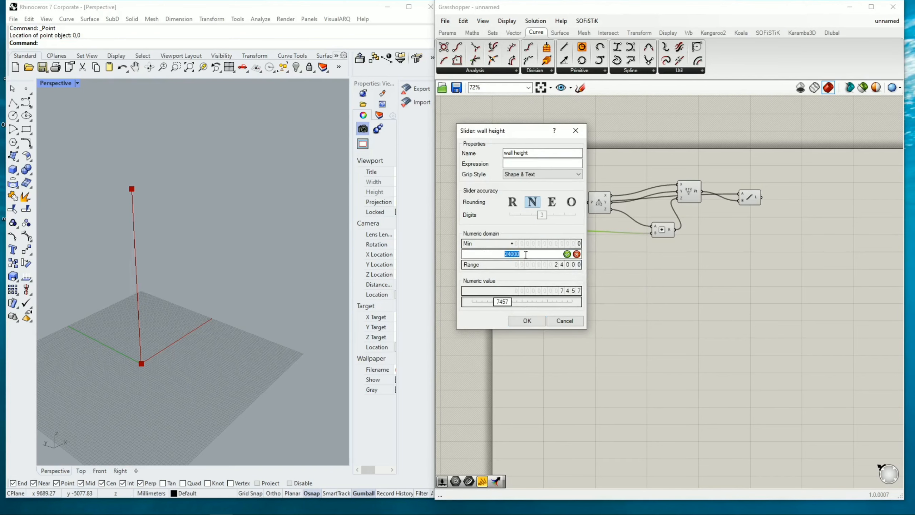
pyautogui.write('10000')
pyautogui.click(566, 254)
pyautogui.click(527, 321)
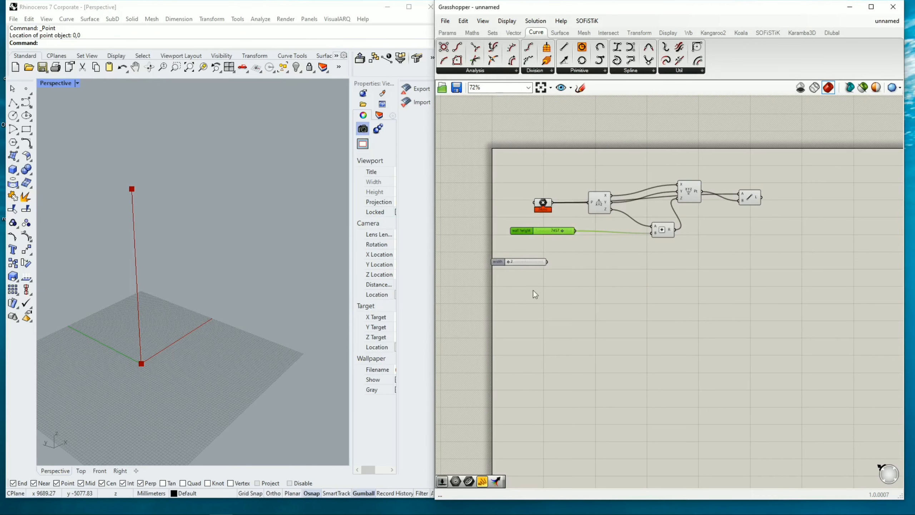
pyautogui.moveTo(501, 265)
pyautogui.mouseDown()
pyautogui.moveTo(529, 259)
pyautogui.moveTo(513, 268)
pyautogui.mouseUp()
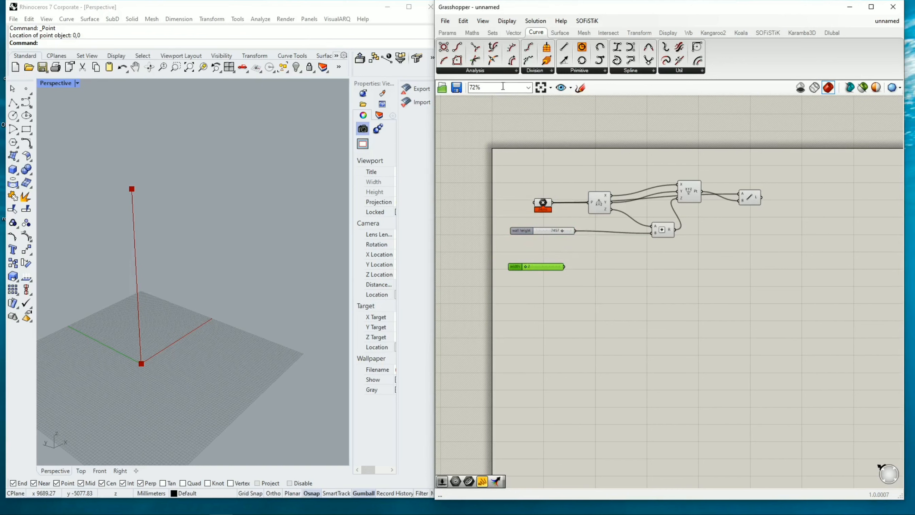
pyautogui.doubleClick(618, 277)
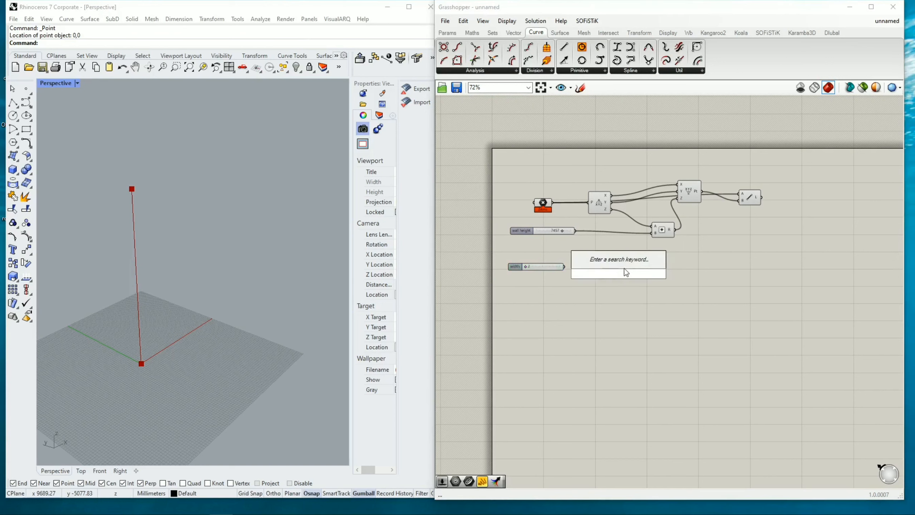
pyautogui.write('vec')
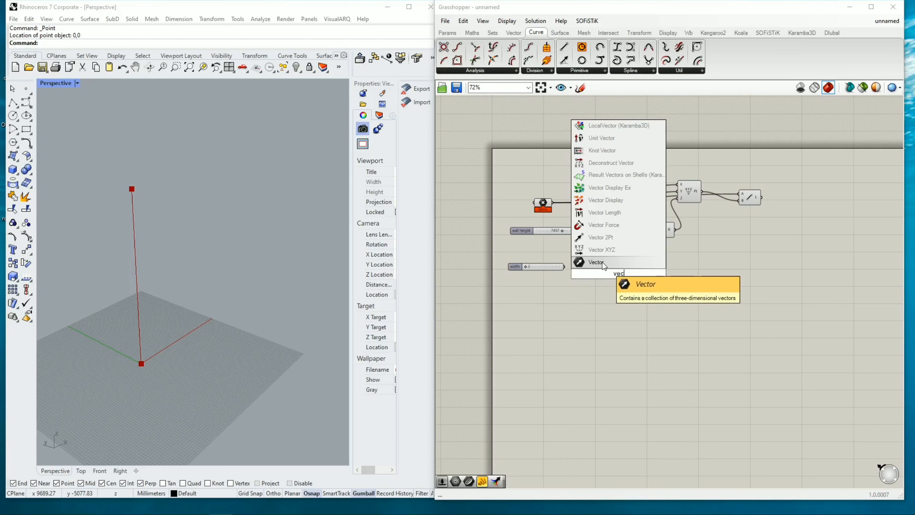
pyautogui.click(603, 262)
pyautogui.click(619, 273)
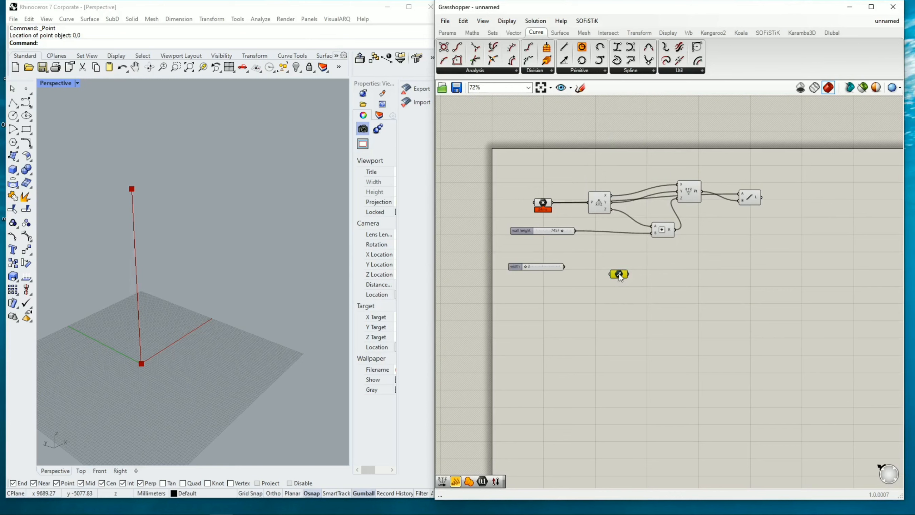
pyautogui.press('Delete')
# Step: Add a Vector XYZ component beside the width slider
pyautogui.doubleClick(617, 273)
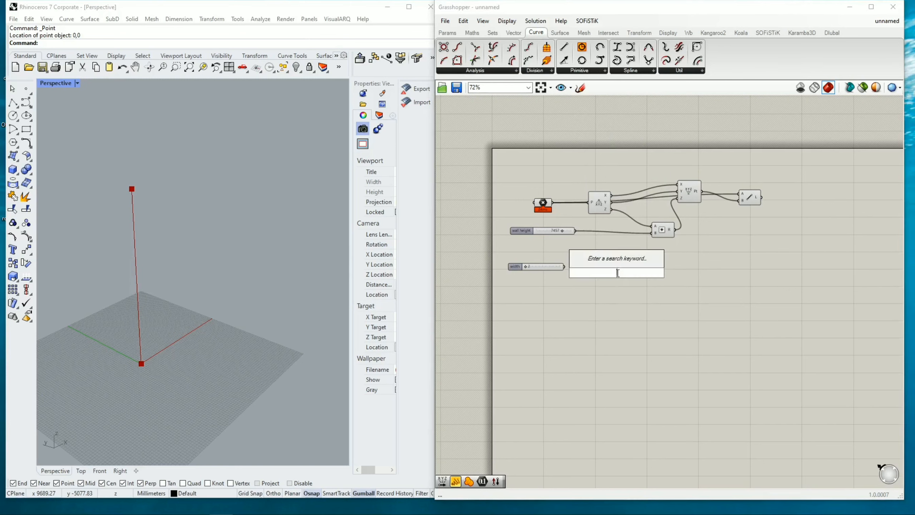
pyautogui.write('vec')
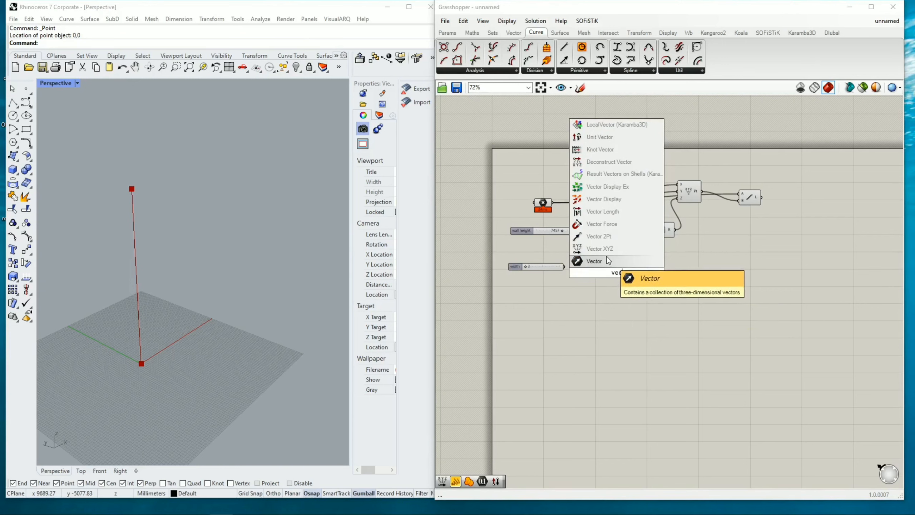
pyautogui.click(613, 249)
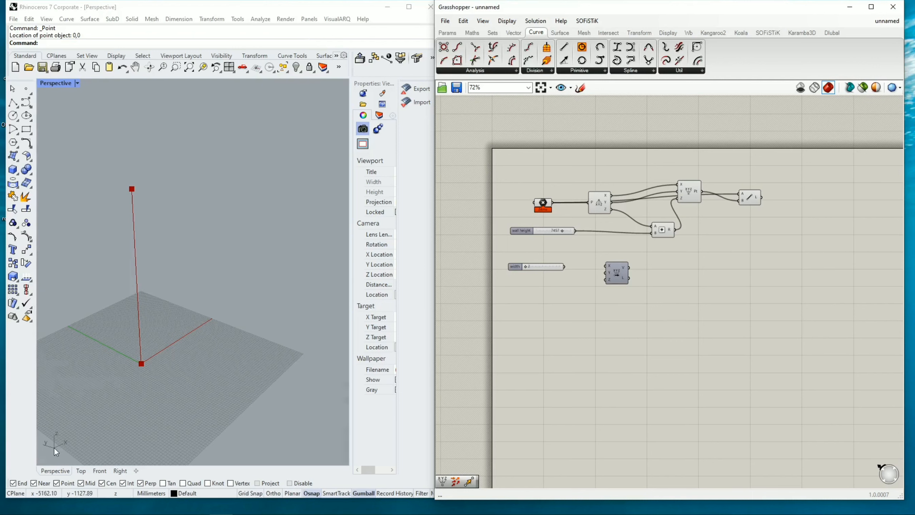
# Step: Feed the width slider into the Vector XYZ's X input and raise the slider to about 8306
pyautogui.scroll(10, 55, 447)
pyautogui.scroll(-10, 55, 448)
pyautogui.moveTo(610, 267); pyautogui.dragTo(613, 261)
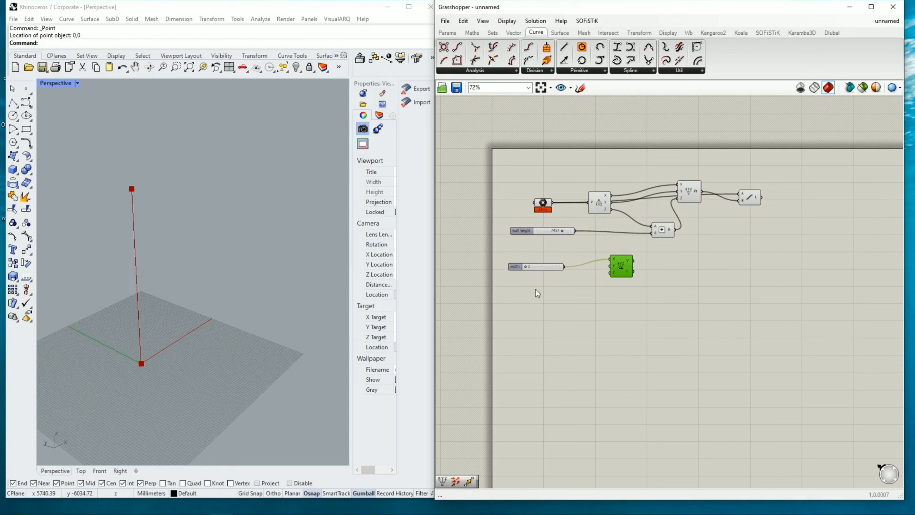
pyautogui.moveTo(525, 267); pyautogui.dragTo(536, 266)
# Step: Add a Move component beside the Vector XYZ component
pyautogui.doubleClick(720, 263)
pyautogui.write('move')
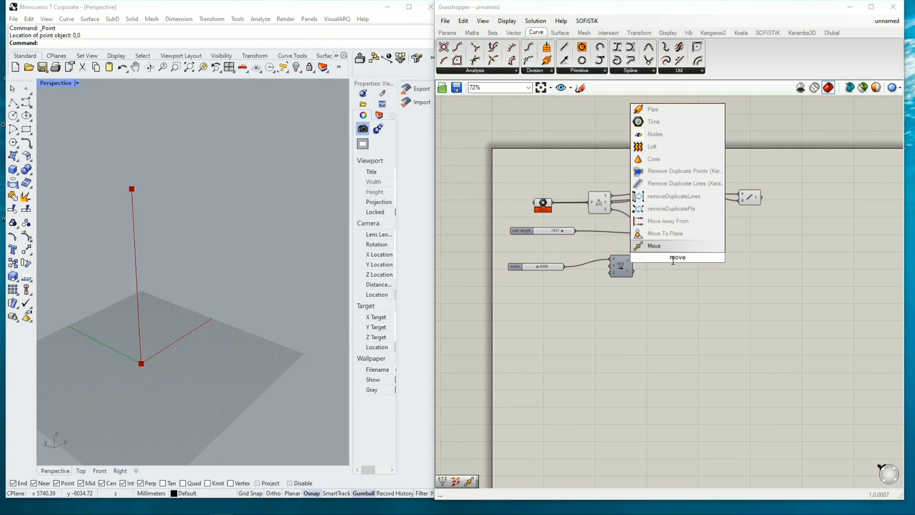
pyautogui.click(661, 247)
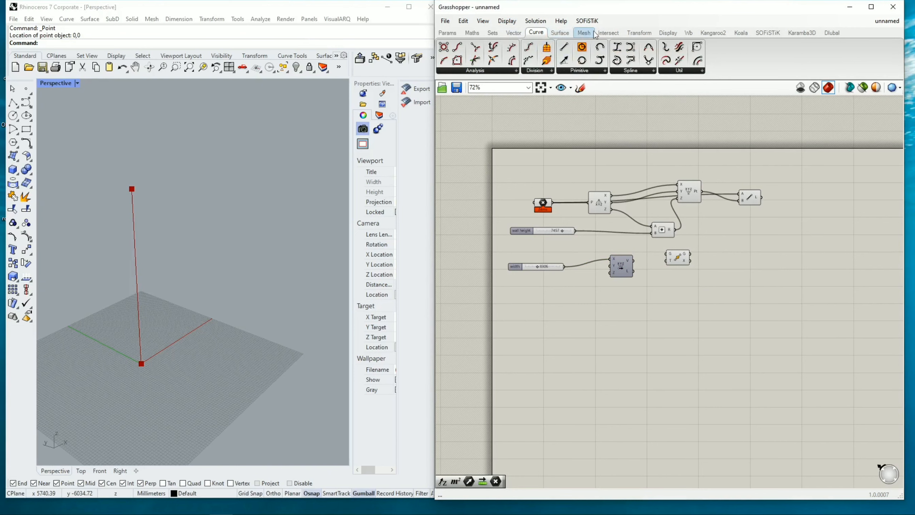
pyautogui.click(639, 32)
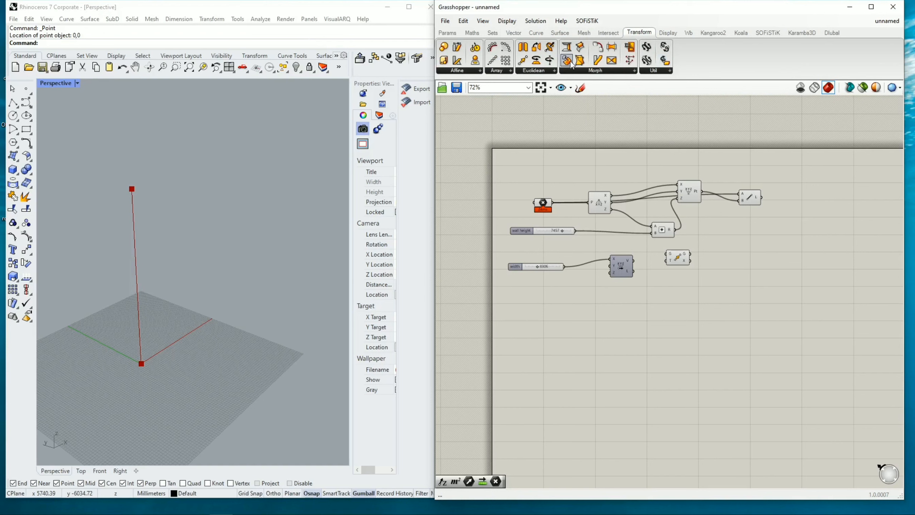
pyautogui.click(554, 73)
pyautogui.scroll(3, 676, 263)
pyautogui.click(680, 271)
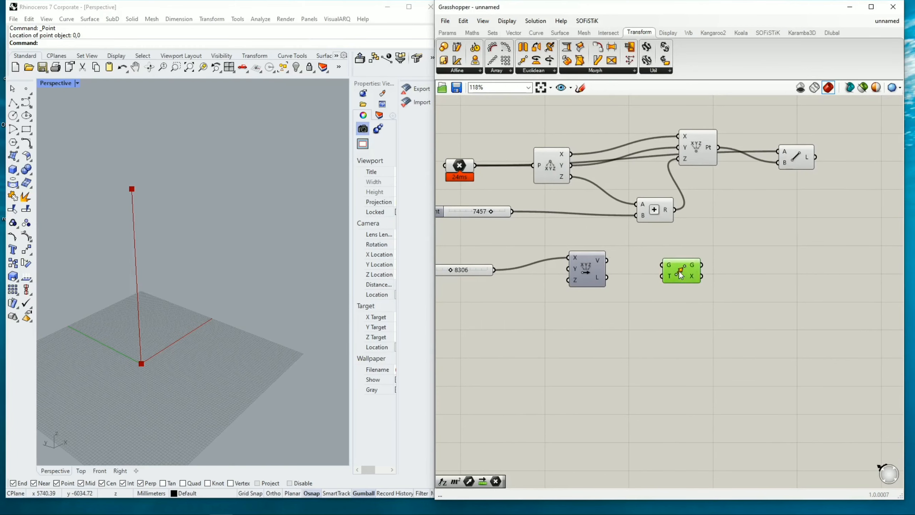
# Step: Feed the vector into the Move component's motion input T and the column line into its geometry input G
pyautogui.moveTo(644, 276); pyautogui.dragTo(657, 276)
pyautogui.moveTo(669, 275)
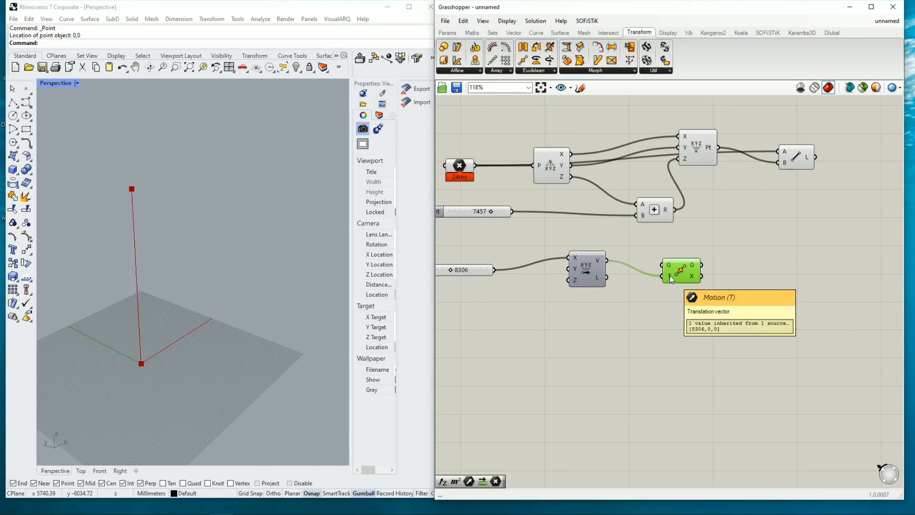
pyautogui.moveTo(689, 262); pyautogui.dragTo(738, 257)
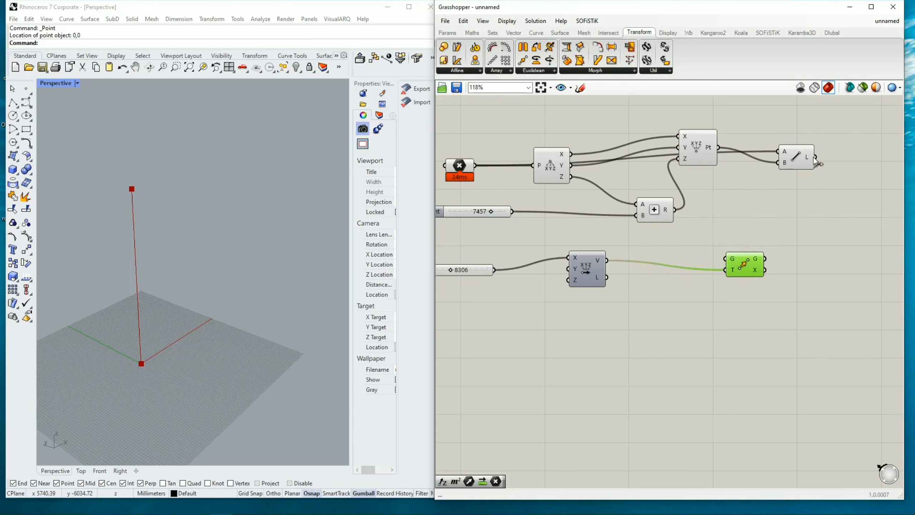
pyautogui.moveTo(815, 157); pyautogui.dragTo(724, 259)
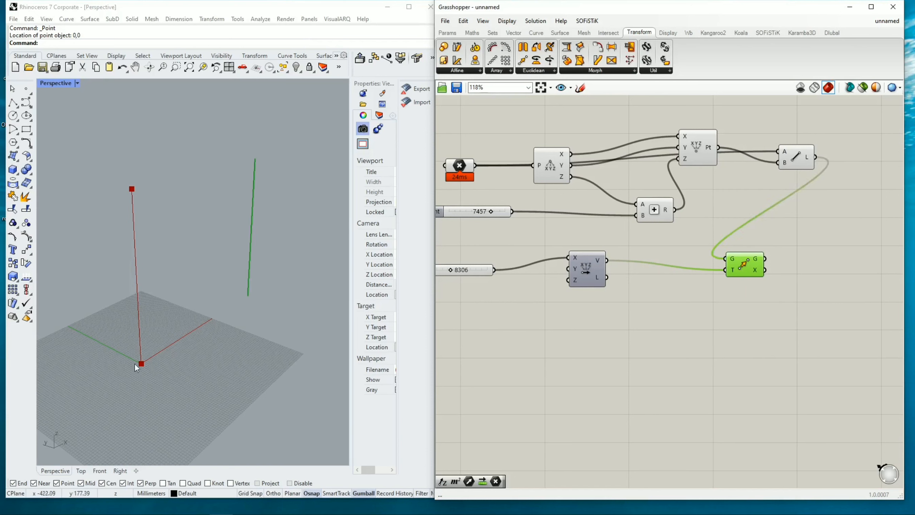
# Step: Feed the width slider into the Vector XYZ's Y input as well
pyautogui.scroll(-3, 294, 187)
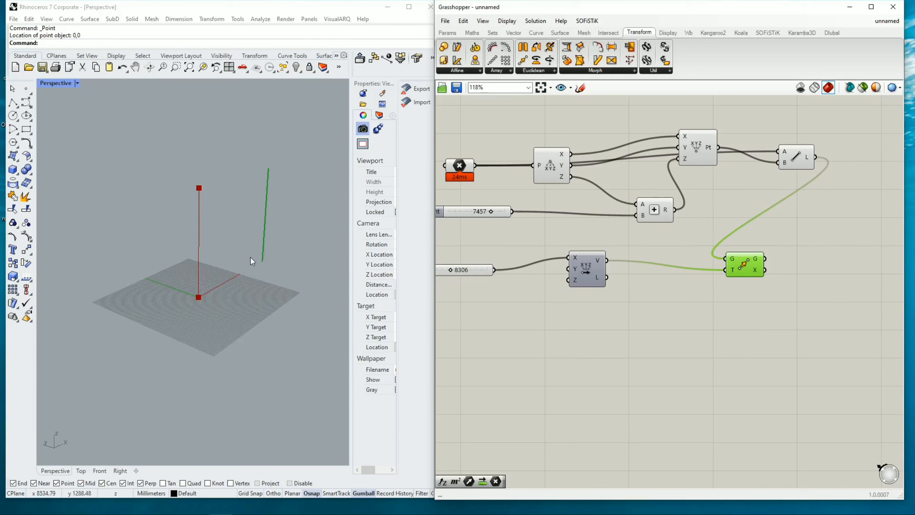
pyautogui.keyDown('shift'); pyautogui.moveTo(192, 245); pyautogui.dragTo(275, 216, button='right'); pyautogui.keyUp('shift')
pyautogui.rightClick(252, 247)
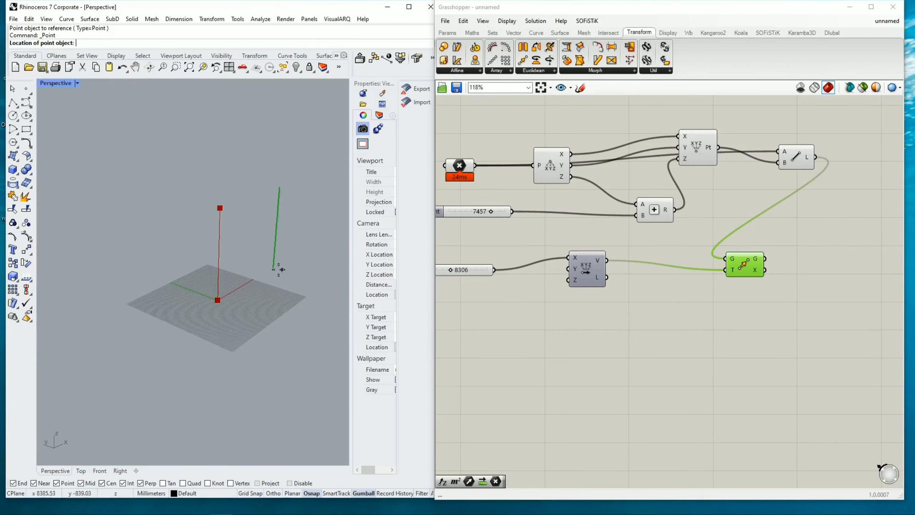
pyautogui.scroll(2, 228, 294)
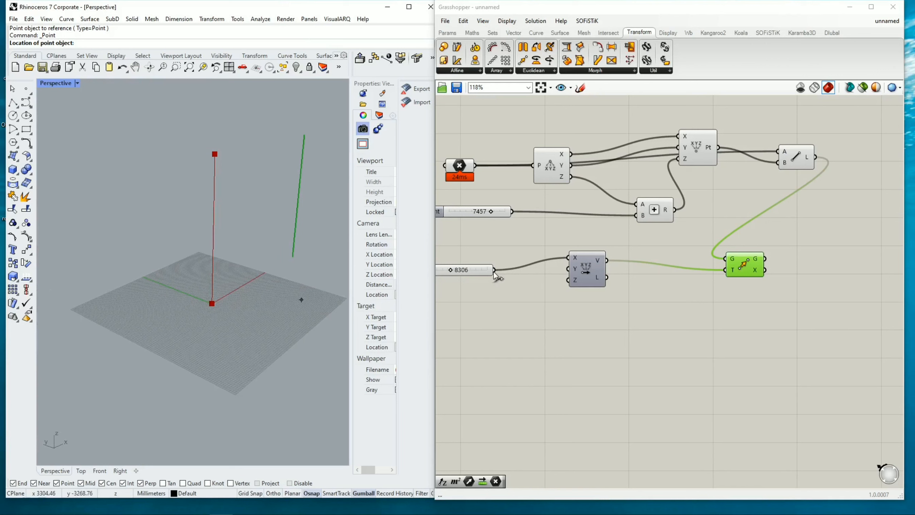
pyautogui.moveTo(494, 269); pyautogui.dragTo(568, 269)
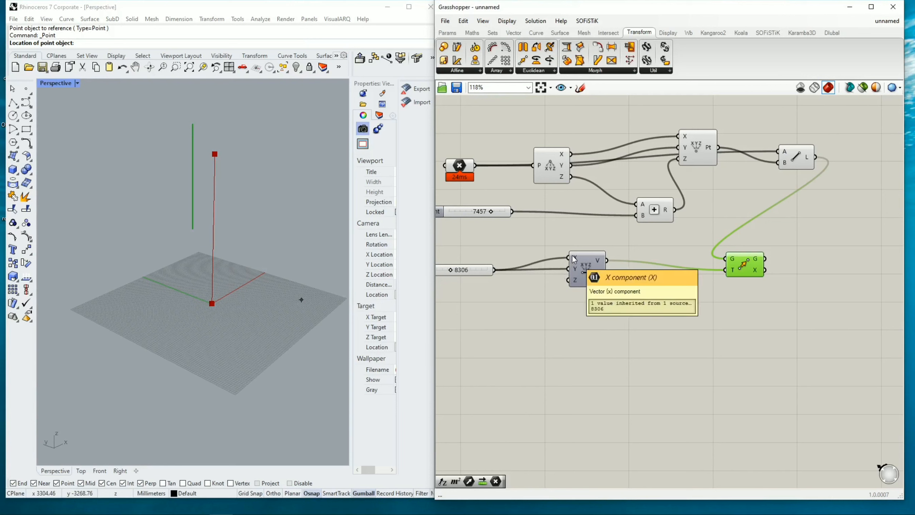
# Step: Disconnect the width slider from the Vector XYZ's X input
pyautogui.keyDown('ctrl'); pyautogui.moveTo(564, 256); pyautogui.dragTo(494, 270); pyautogui.keyUp('ctrl')
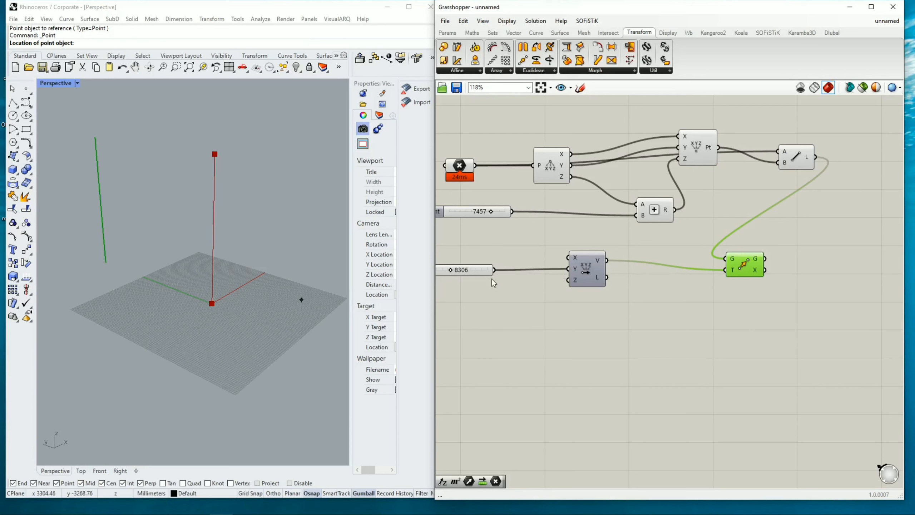
# Step: Examine the original and moved column lines from different distances and angles in the Perspective viewport
pyautogui.scroll(-3, 274, 301)
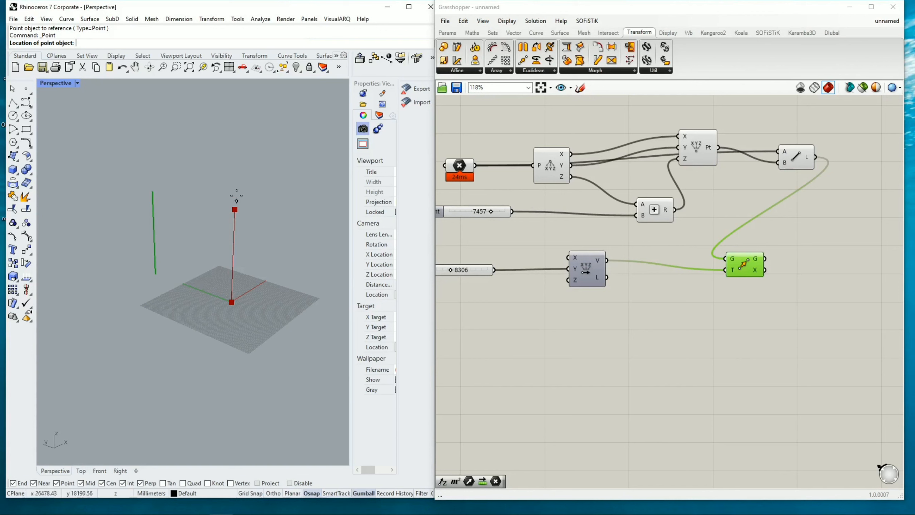
pyautogui.scroll(3, 237, 196)
pyautogui.scroll(-3, 238, 198)
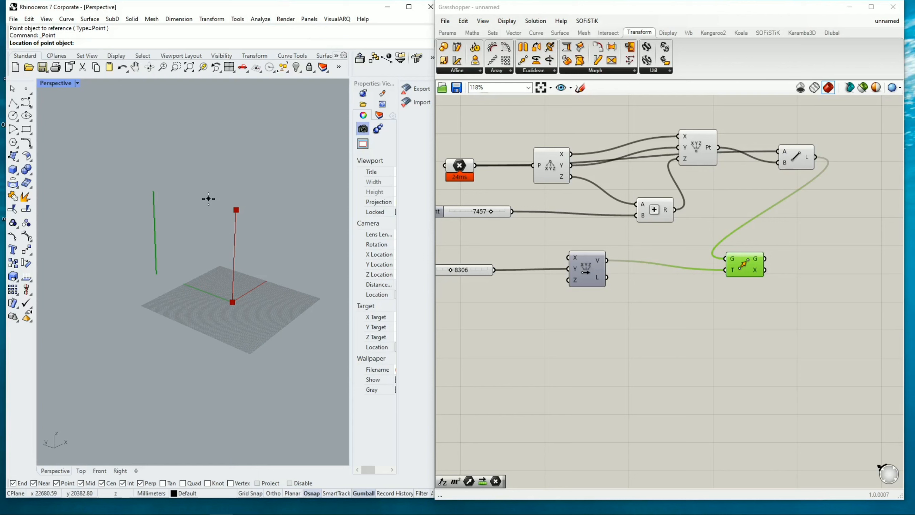
pyautogui.scroll(1, 221, 196)
pyautogui.keyDown('shift'); pyautogui.moveTo(234, 192); pyautogui.dragTo(254, 194, button='right'); pyautogui.keyUp('shift')
pyautogui.scroll(-3, 254, 195)
pyautogui.scroll(3, 262, 187)
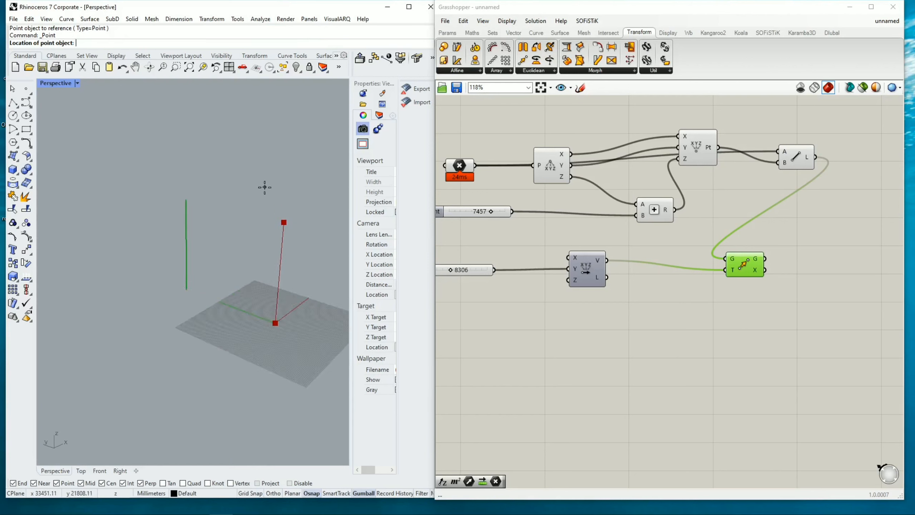
pyautogui.scroll(-1, 252, 180)
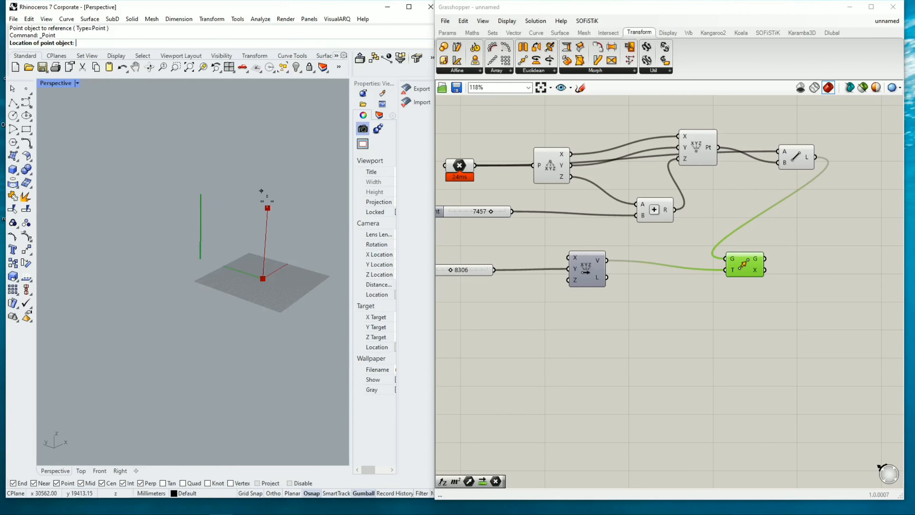
pyautogui.scroll(3, 267, 202)
pyautogui.moveTo(255, 231); pyautogui.dragTo(194, 208, button='right')
pyautogui.scroll(-3, 192, 195)
pyautogui.moveTo(95, 179); pyautogui.dragTo(174, 190, button='right')
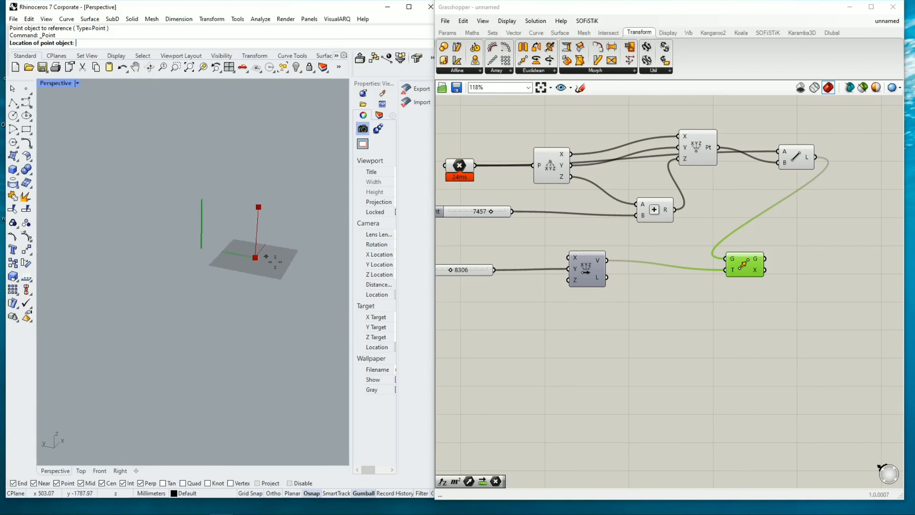
pyautogui.scroll(5, 255, 251)
pyautogui.scroll(-5, 255, 251)
pyautogui.scroll(7, 255, 252)
pyautogui.scroll(-5, 256, 253)
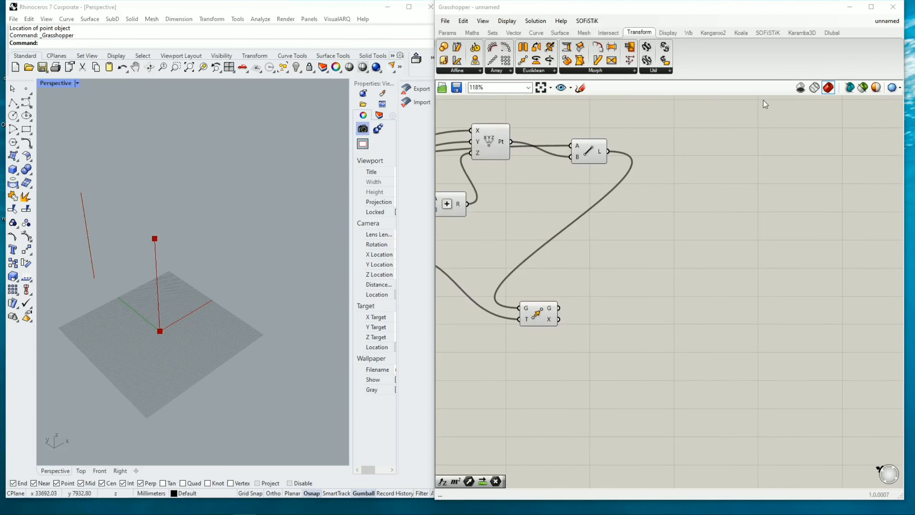
# Step: Add two more Move components to the canvas near the existing Move component
pyautogui.moveTo(522, 60); pyautogui.dragTo(638, 222)
pyautogui.moveTo(528, 77); pyautogui.dragTo(588, 254)
# Step: Feed the constructed top point into the upper new Move's geometry input G and the width vector into its motion input T
pyautogui.scroll(-4, 717, 198)
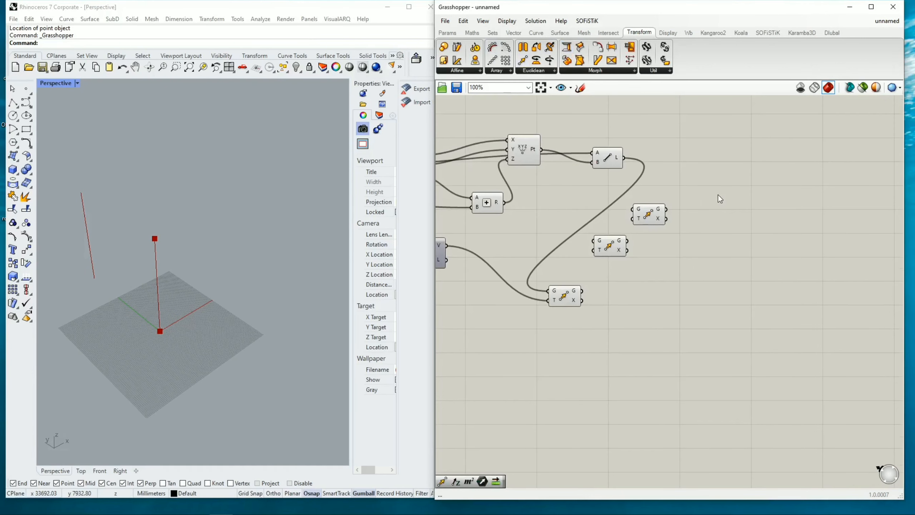
pyautogui.moveTo(696, 173); pyautogui.dragTo(786, 159, button='right')
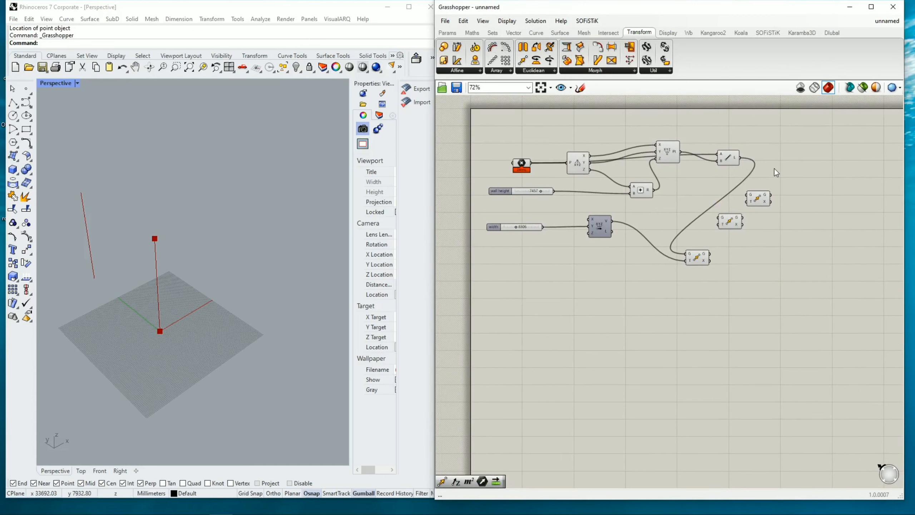
pyautogui.click(673, 151)
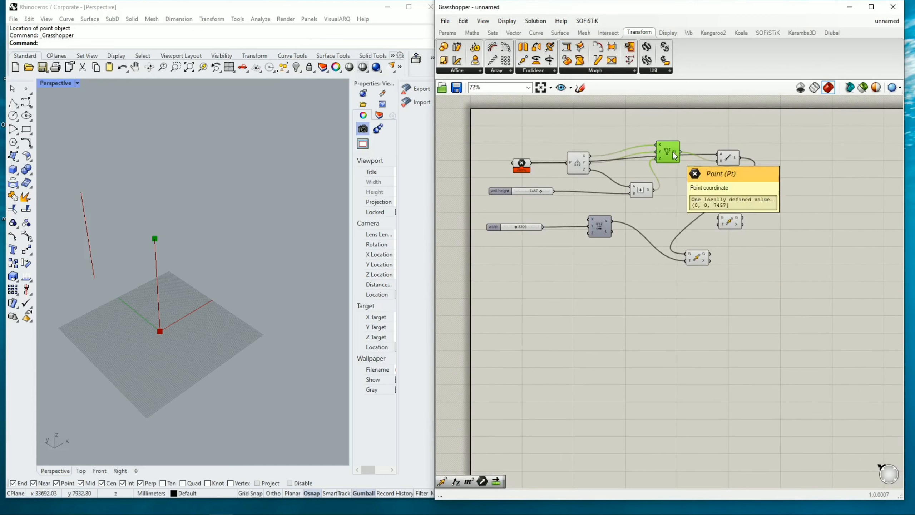
pyautogui.moveTo(682, 155); pyautogui.dragTo(747, 199)
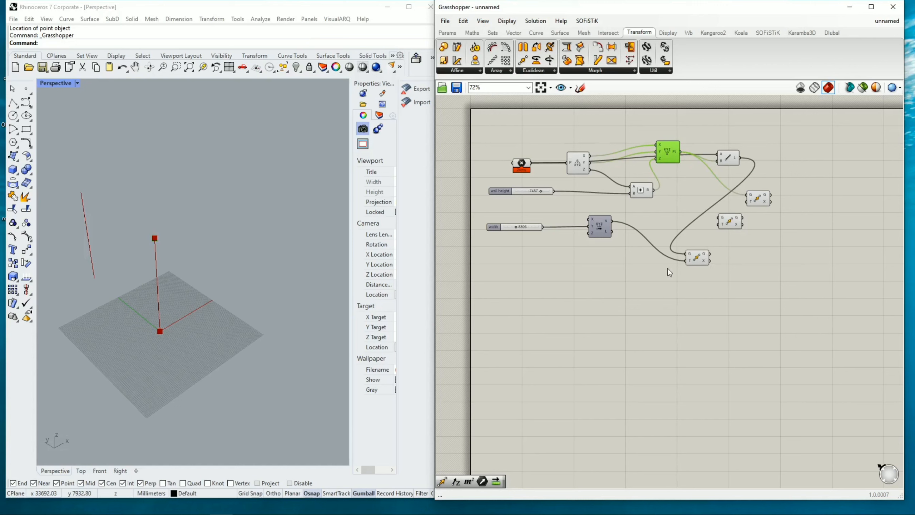
pyautogui.moveTo(613, 221); pyautogui.dragTo(744, 206)
# Step: Feed the referenced base point into the second new Move's geometry input G and the width vector into its motion input T
pyautogui.click(525, 167)
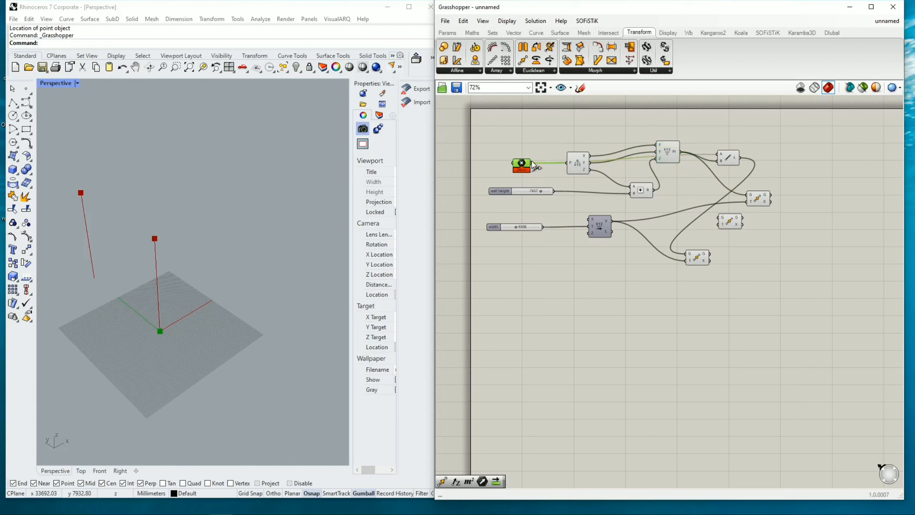
pyautogui.moveTo(532, 162); pyautogui.dragTo(718, 218)
pyautogui.moveTo(611, 220); pyautogui.dragTo(718, 225)
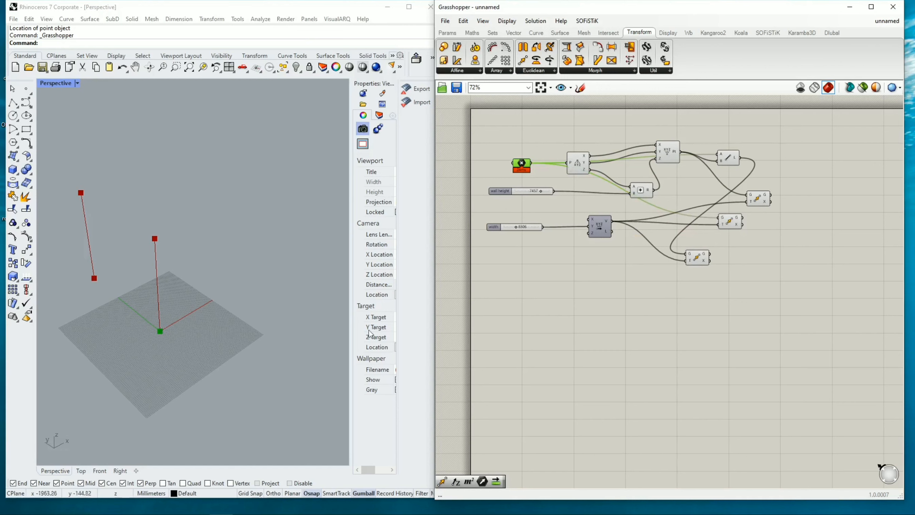
# Step: Arrange the three Move components in a vertical stack, with the top point's Move first and the column line's Move last
pyautogui.scroll(4, 721, 234)
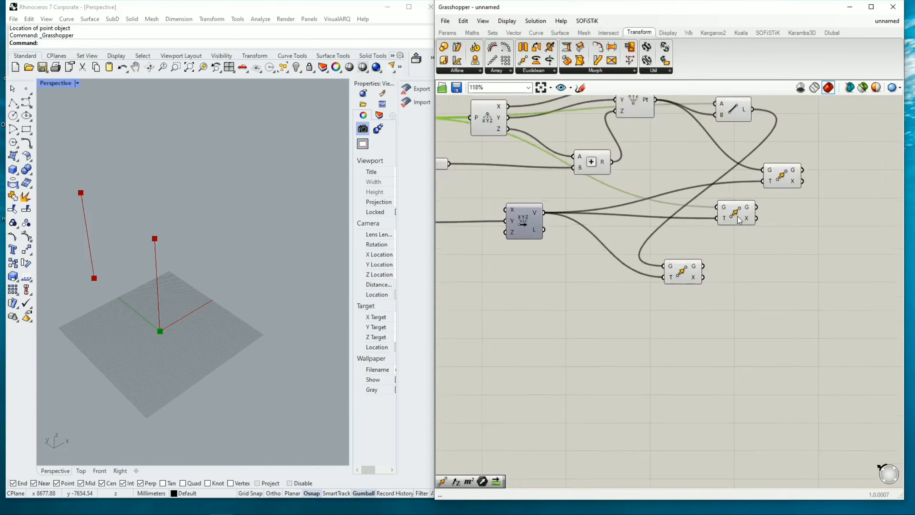
pyautogui.scroll(-4, 738, 219)
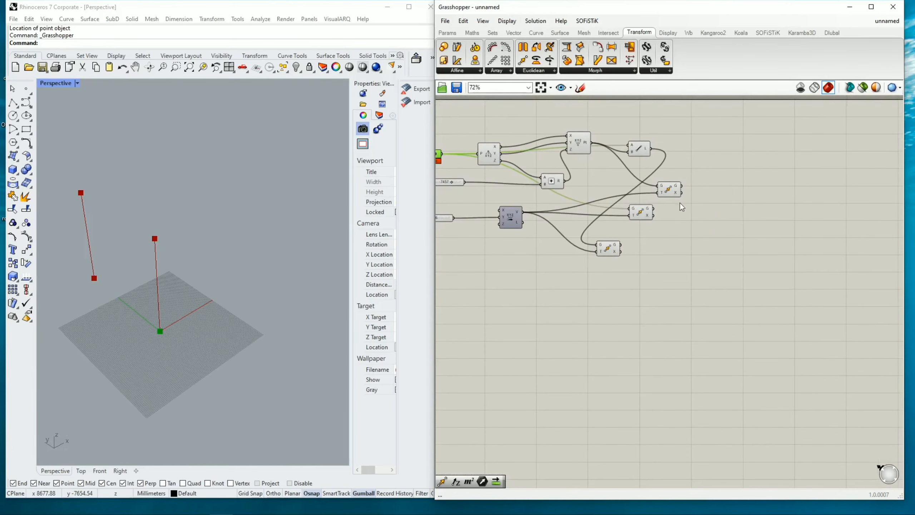
pyautogui.moveTo(675, 191); pyautogui.dragTo(690, 183)
pyautogui.click(643, 214)
pyautogui.moveTo(643, 215); pyautogui.dragTo(671, 224)
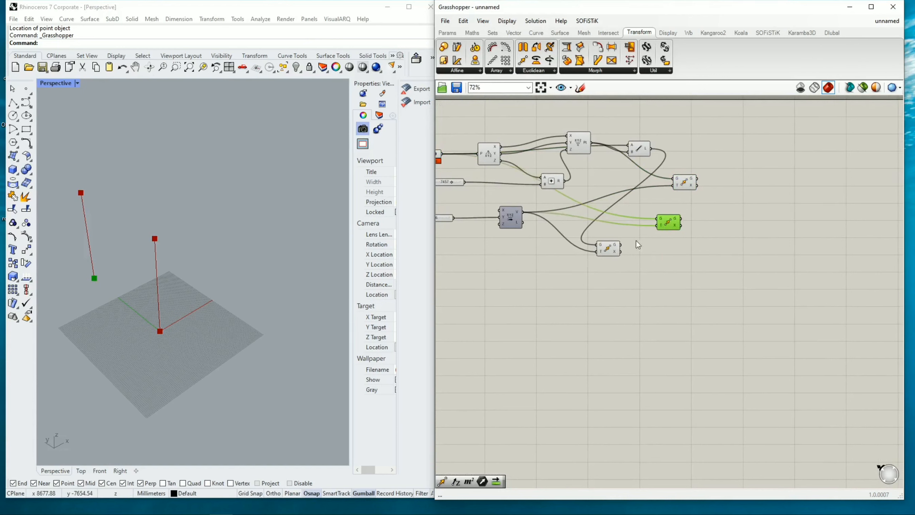
pyautogui.moveTo(613, 252); pyautogui.dragTo(669, 254)
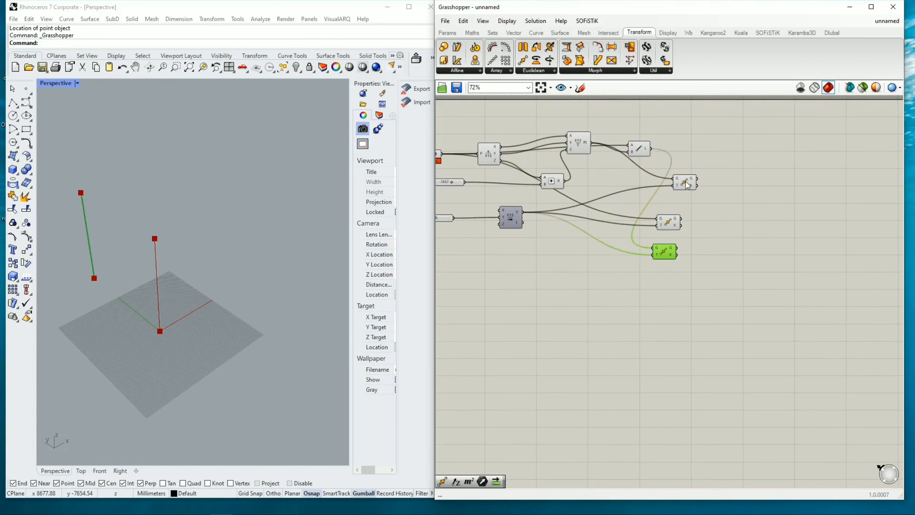
pyautogui.moveTo(687, 185); pyautogui.dragTo(670, 183)
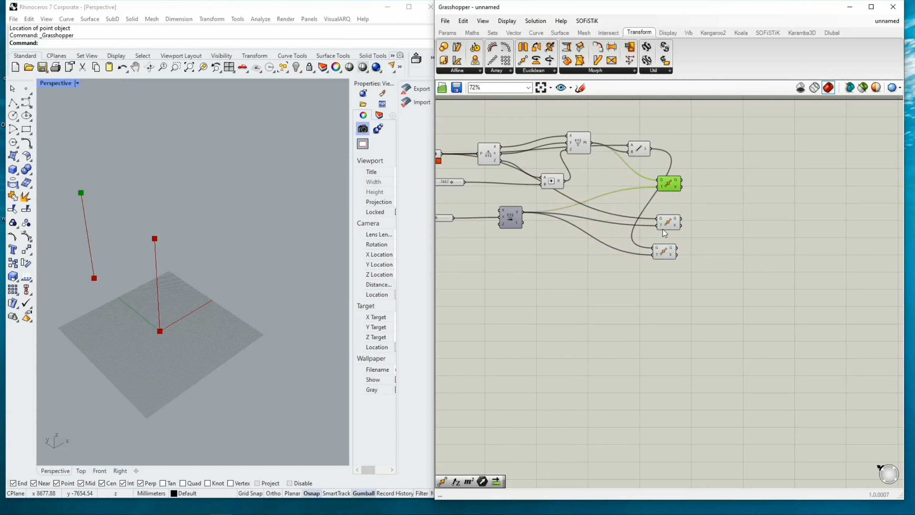
pyautogui.moveTo(665, 229)
pyautogui.mouseDown()
pyautogui.moveTo(667, 213)
pyautogui.moveTo(667, 221)
pyautogui.mouseUp()
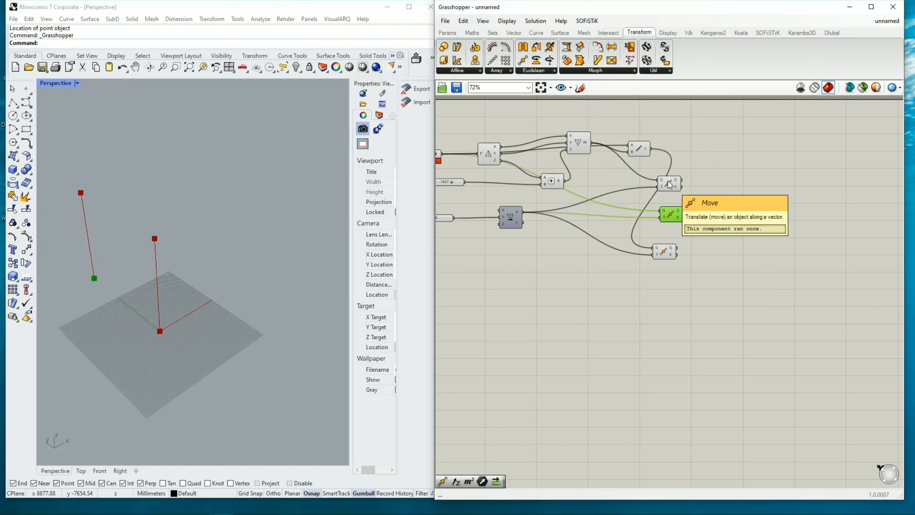
# Step: Rename the top point's Move component as Move-top pt
pyautogui.rightClick(669, 185)
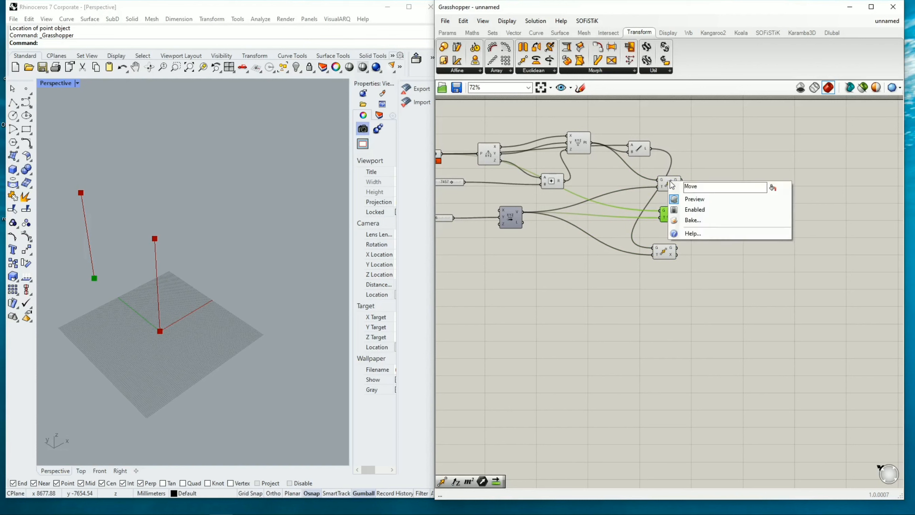
pyautogui.write('-top pt')
pyautogui.click(698, 259)
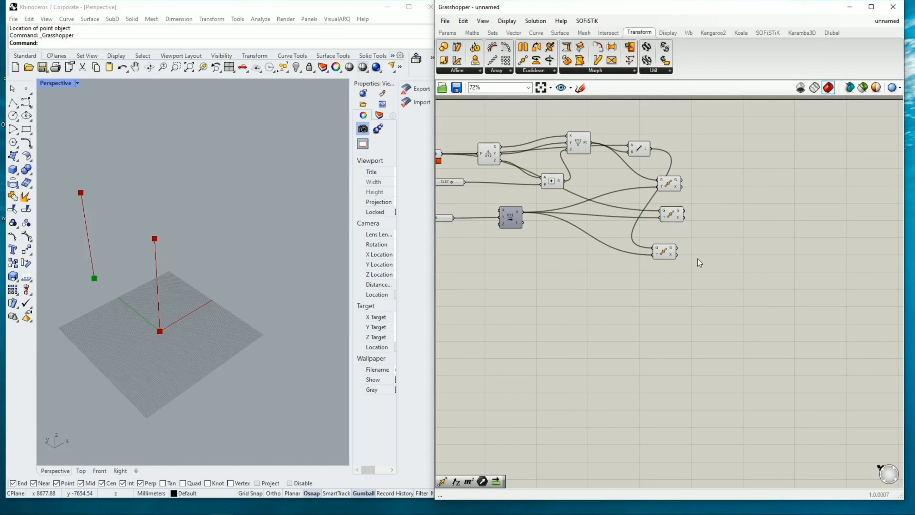
# Step: Rename the base point's Move component as Move-bottom pt
pyautogui.click(675, 216)
pyautogui.rightClick(674, 216)
pyautogui.click(676, 203)
pyautogui.rightClick(671, 216)
pyautogui.write('-')
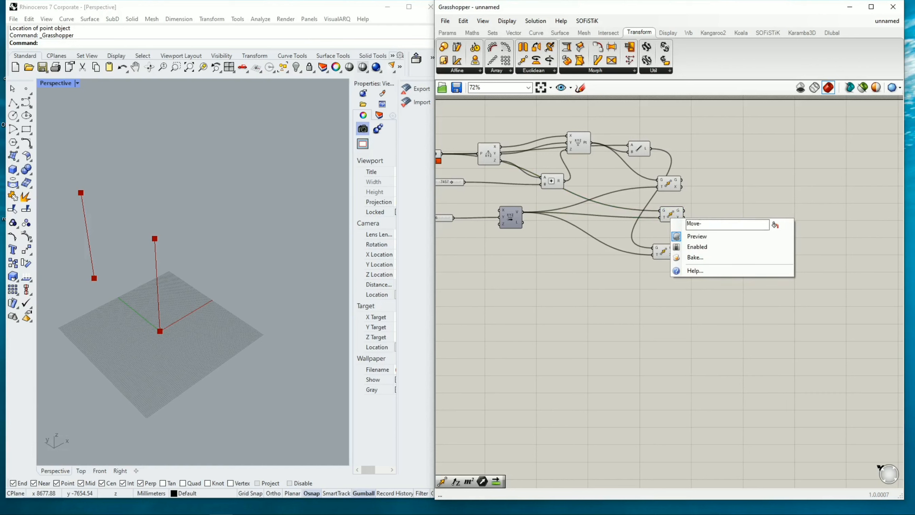
pyautogui.write('bottom pt')
pyautogui.click(666, 337)
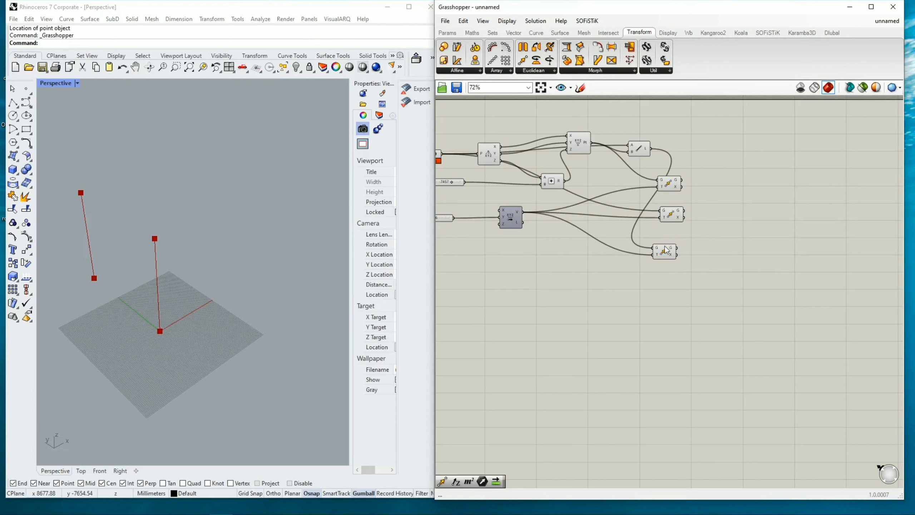
# Step: Rename the column line's Move component as Move-member Ln
pyautogui.click(677, 219)
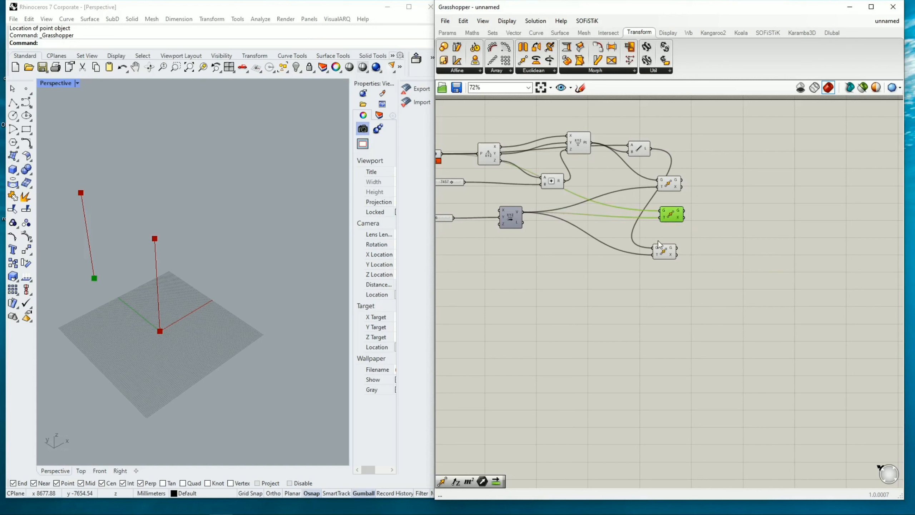
pyautogui.click(663, 253)
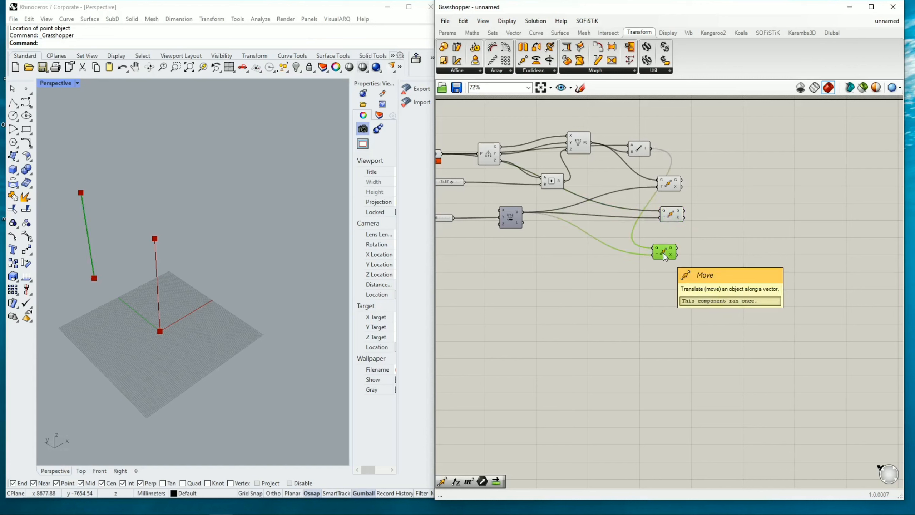
pyautogui.rightClick(663, 253)
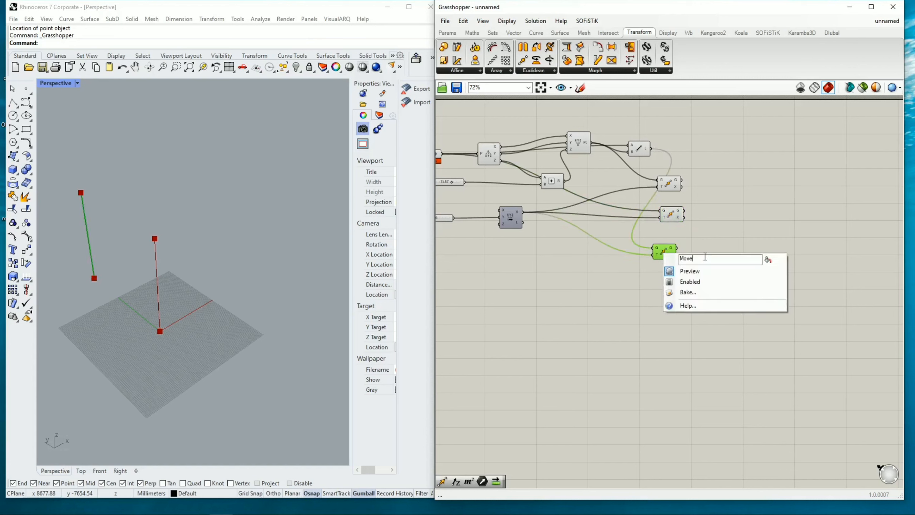
pyautogui.write('-member Ln')
pyautogui.click(678, 340)
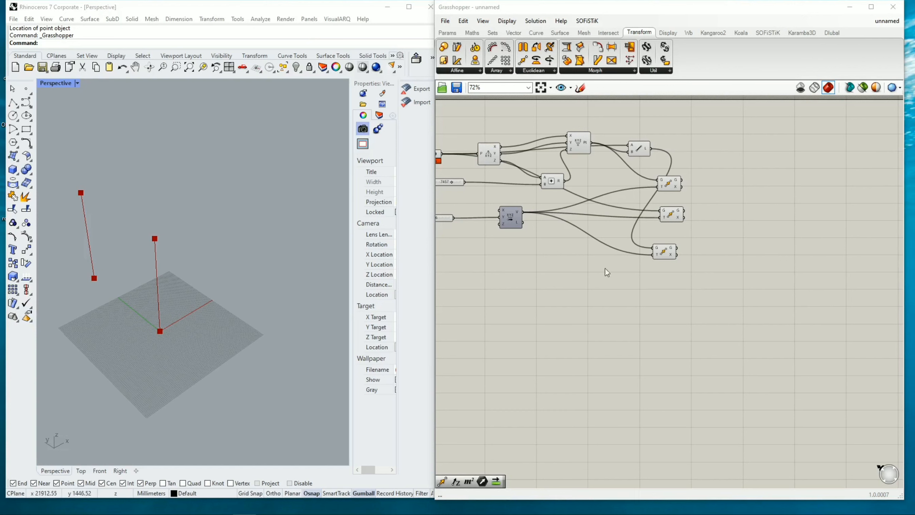
# Step: Add a Division component in the free canvas space beyond the Move components
pyautogui.scroll(-2, 608, 266)
pyautogui.scroll(1, 588, 266)
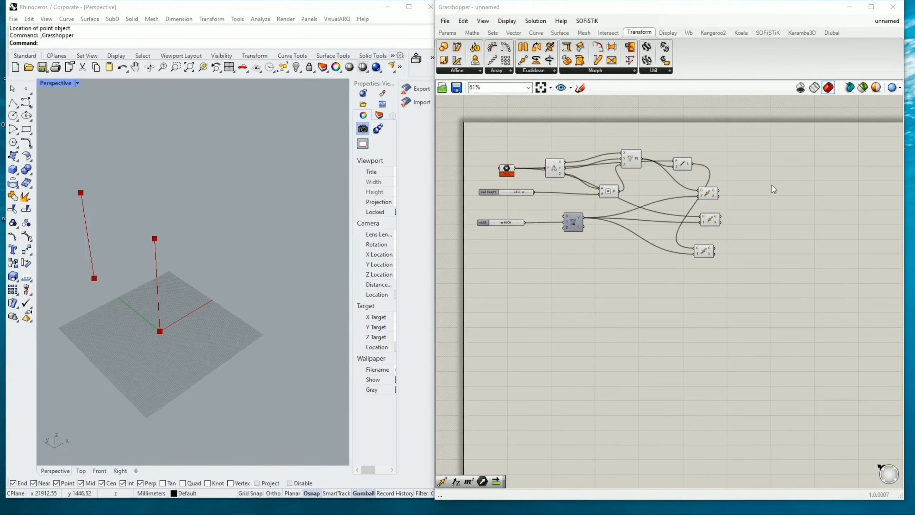
pyautogui.moveTo(772, 186); pyautogui.dragTo(644, 180, button='right')
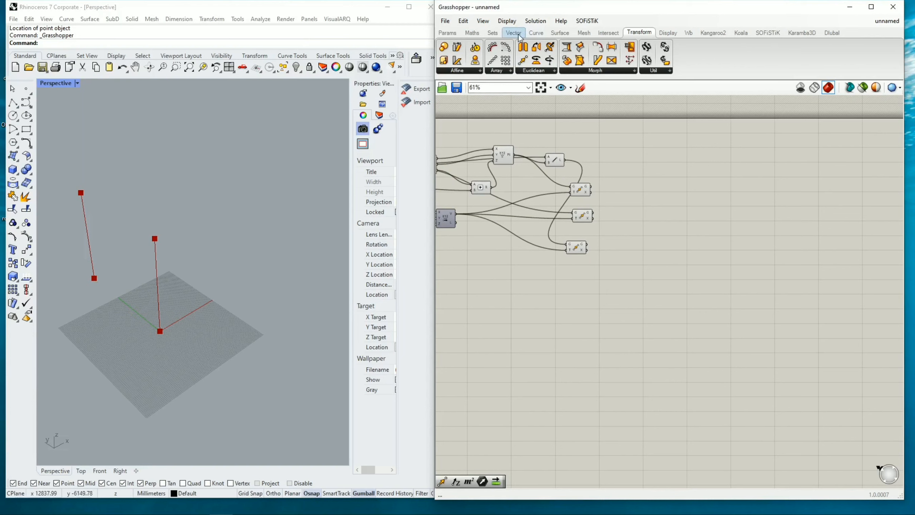
pyautogui.click(478, 36)
pyautogui.moveTo(504, 63); pyautogui.dragTo(745, 180)
pyautogui.moveTo(688, 204); pyautogui.dragTo(688, 204)
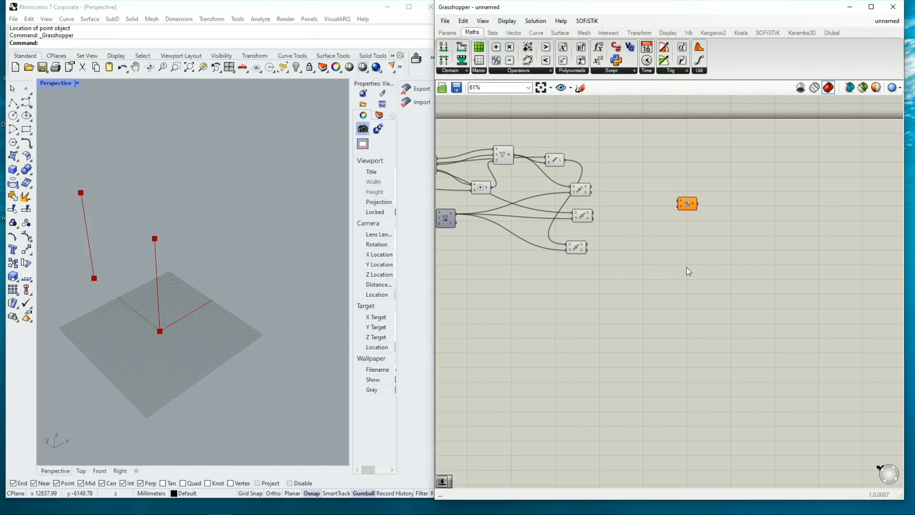
pyautogui.click(694, 199)
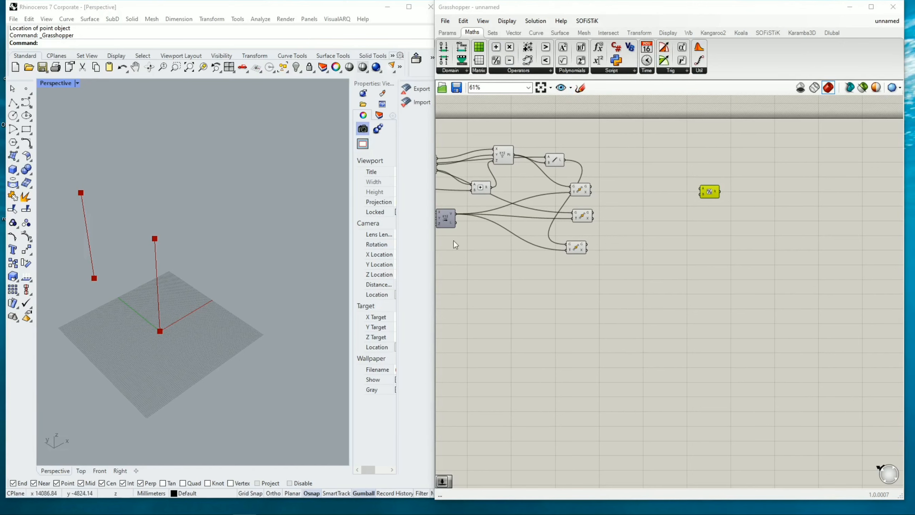
# Step: Add a Deconstruct Point component between the top point's Move and the Division component
pyautogui.scroll(1, 593, 186)
pyautogui.scroll(4, 593, 186)
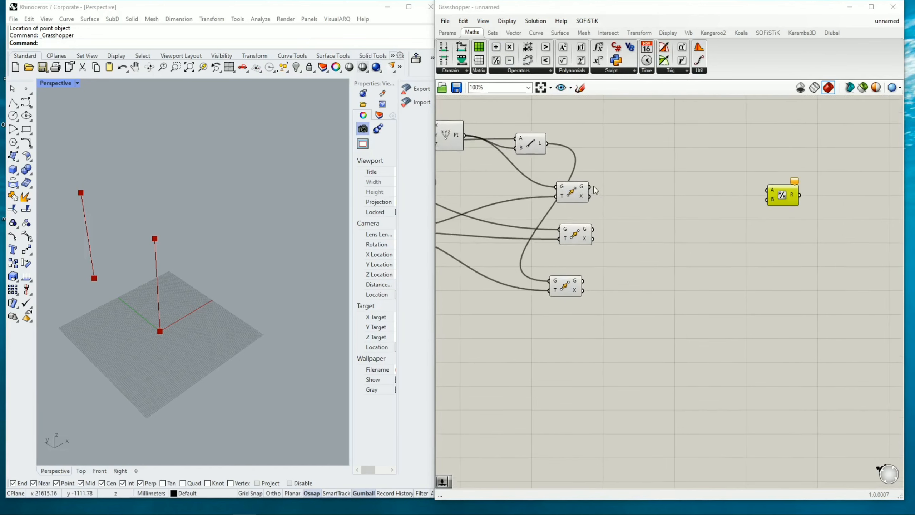
pyautogui.click(558, 197)
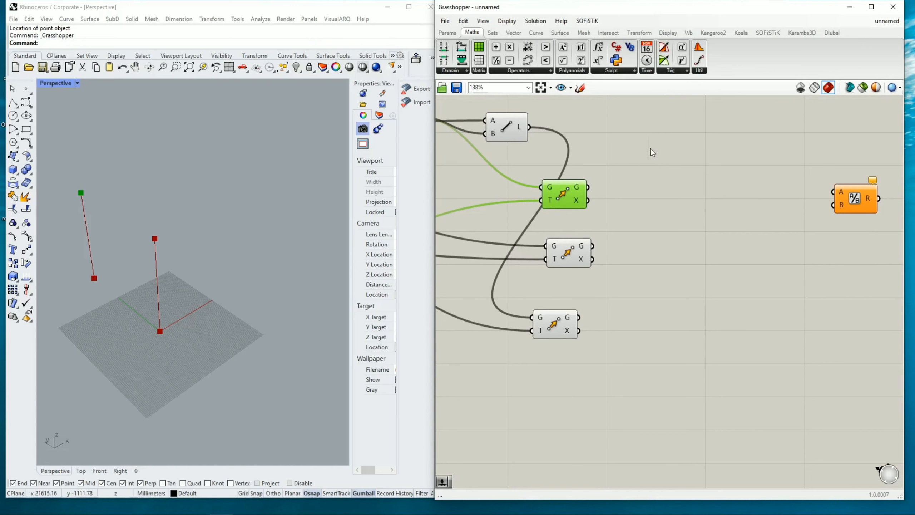
pyautogui.click(509, 34)
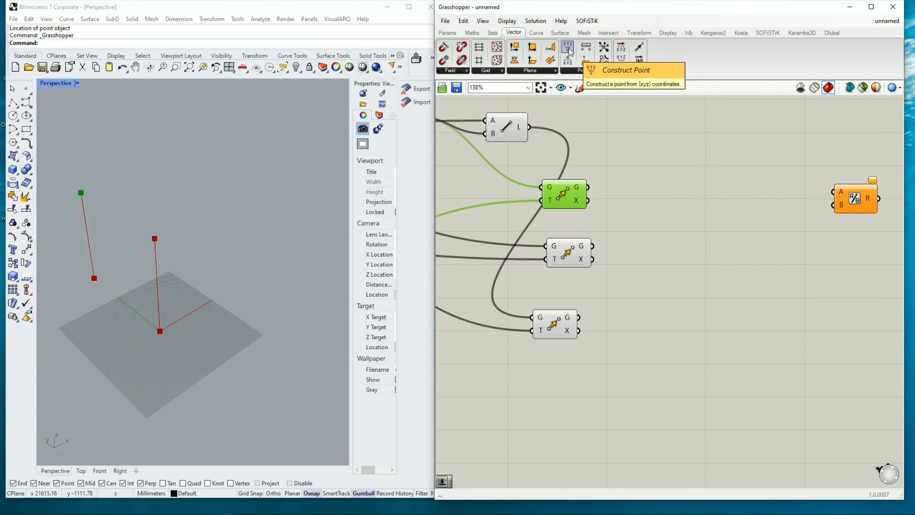
pyautogui.moveTo(567, 61); pyautogui.dragTo(675, 183)
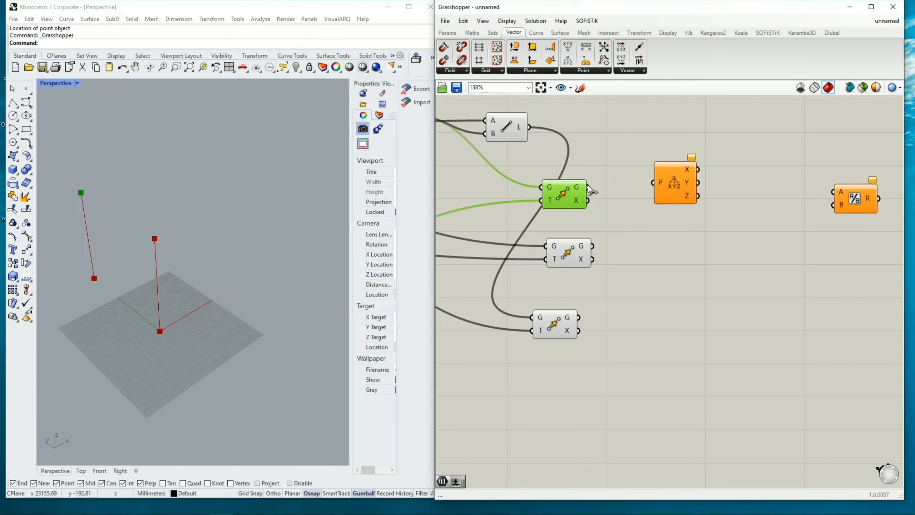
# Step: Connect the moved top point's geometry to Deconstruct Point and place a Subtraction component between Deconstruct Point and Division
pyautogui.moveTo(588, 187); pyautogui.dragTo(594, 184)
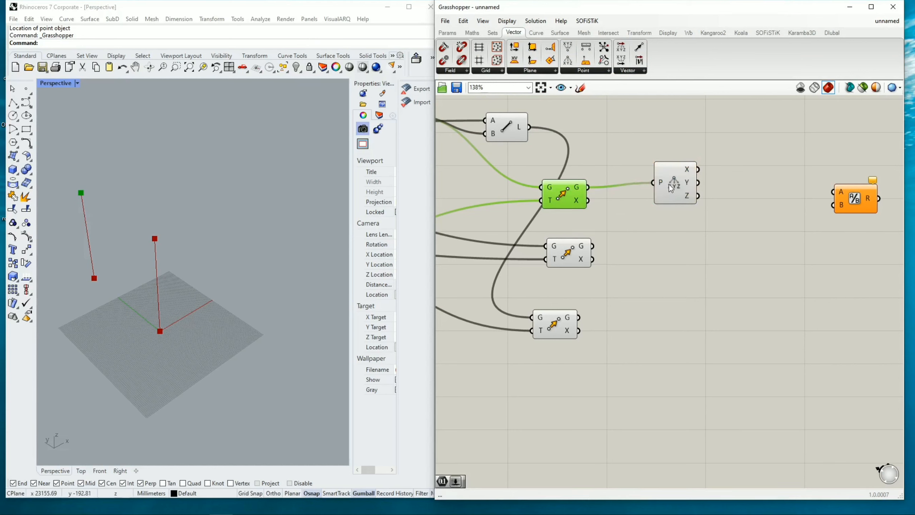
pyautogui.moveTo(669, 185); pyautogui.dragTo(666, 202)
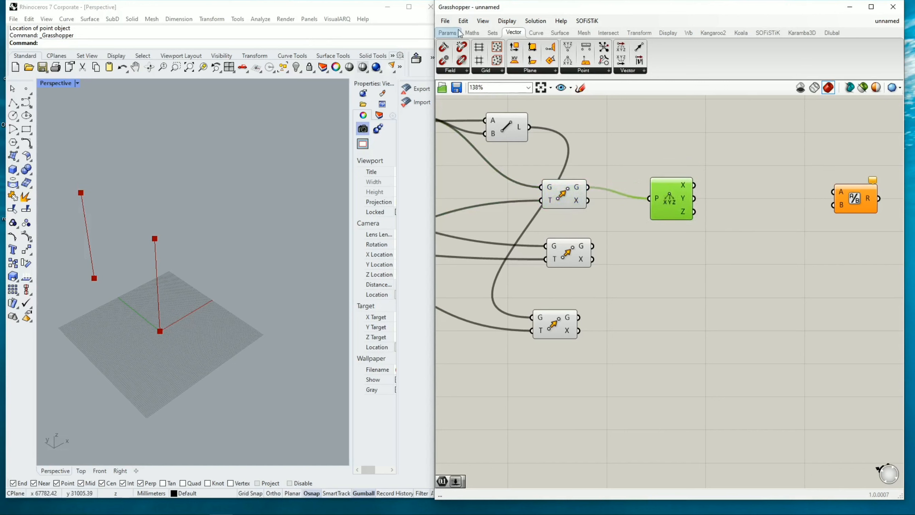
pyautogui.click(472, 33)
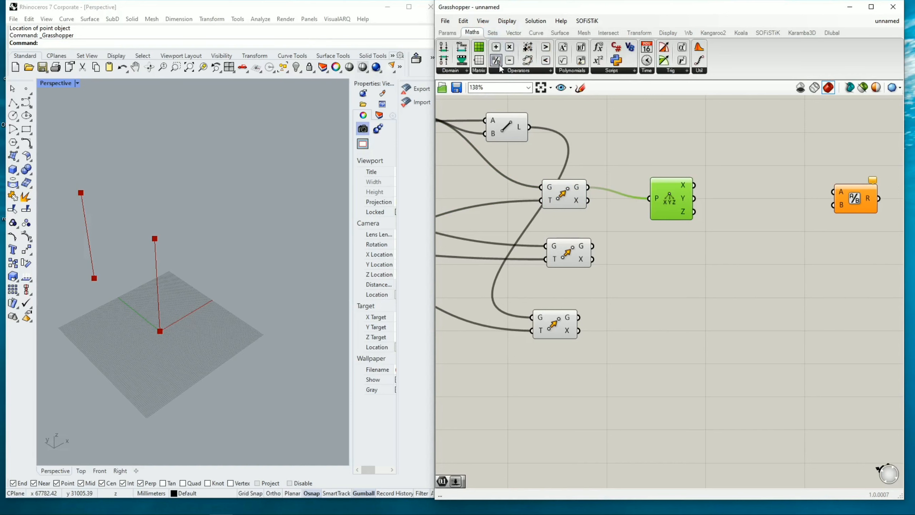
pyautogui.moveTo(510, 60); pyautogui.dragTo(756, 195)
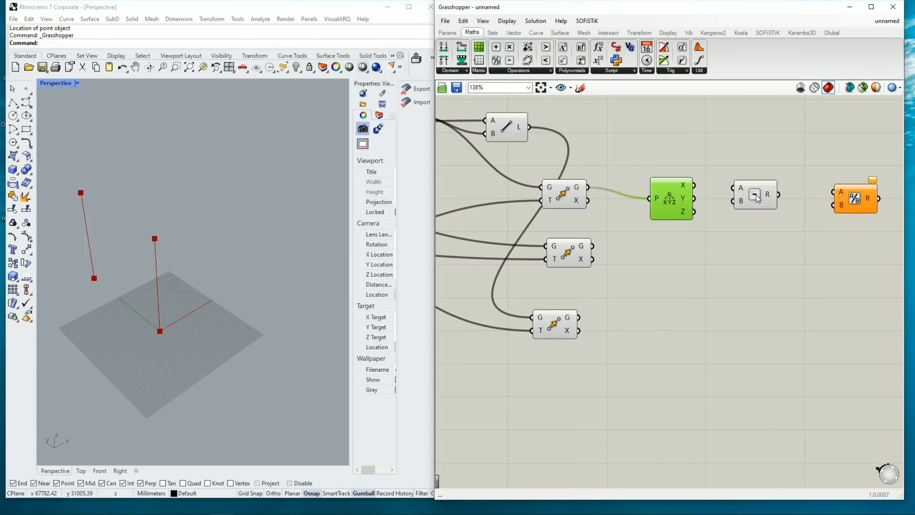
# Step: Subtract the original point's Y coordinate from the moved top point's Y coordinate and feed the difference into Division input A
pyautogui.scroll(-3, 660, 287)
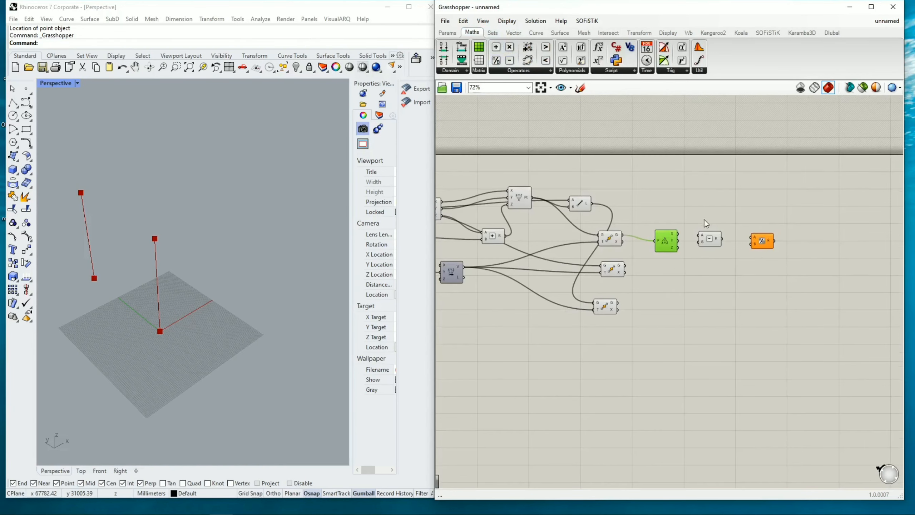
pyautogui.scroll(3, 705, 218)
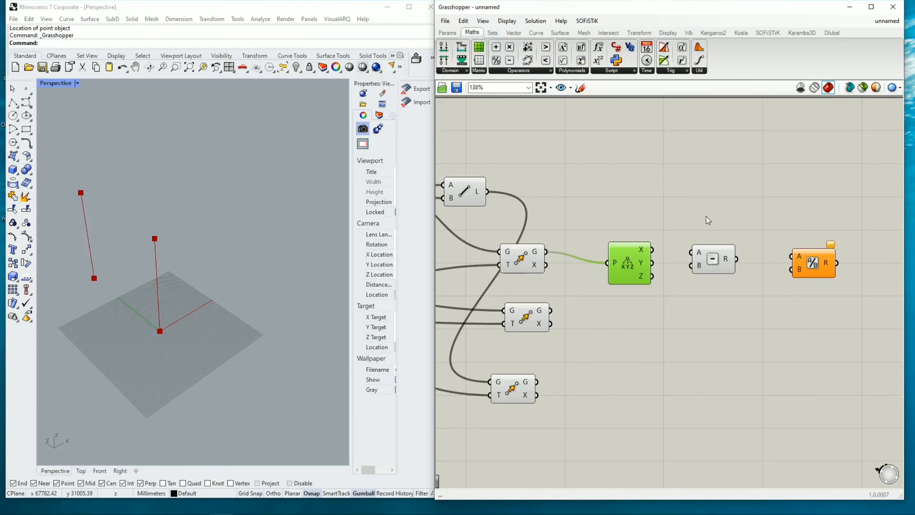
pyautogui.scroll(-3, 706, 217)
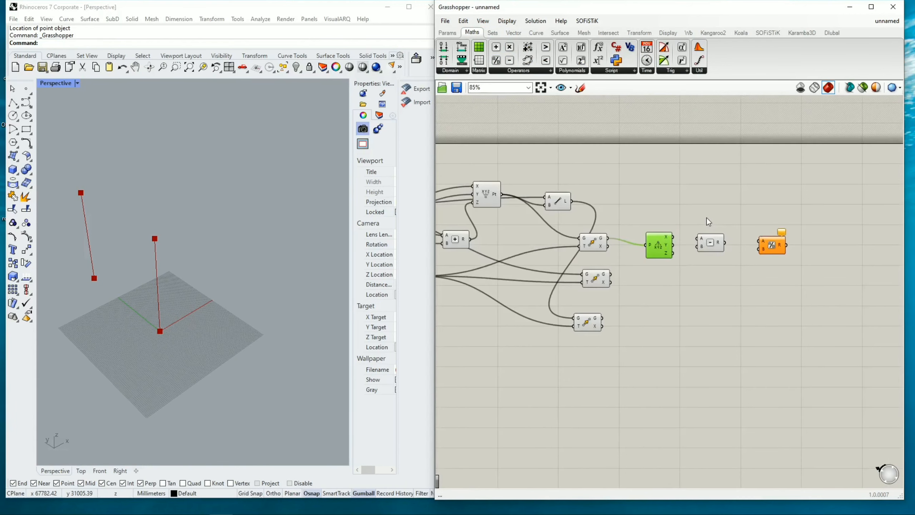
pyautogui.scroll(1, 513, 202)
pyautogui.scroll(-1, 514, 202)
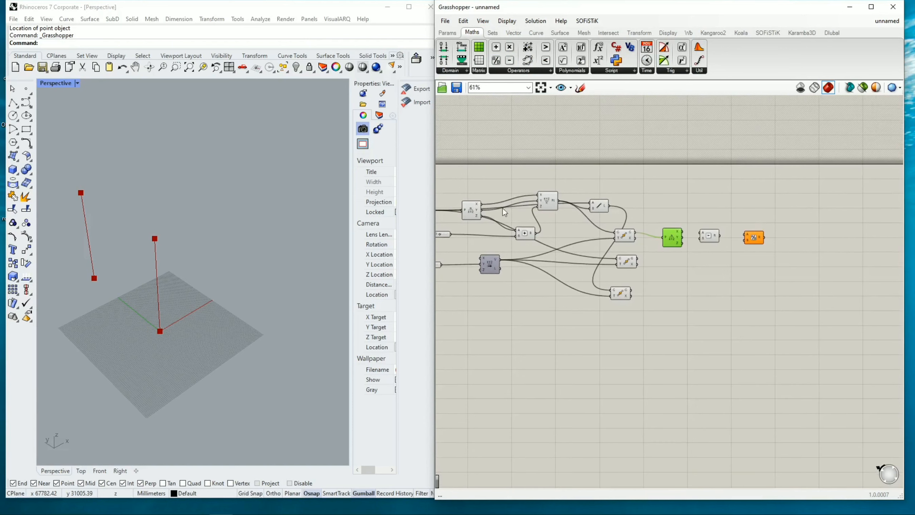
pyautogui.scroll(1, 491, 211)
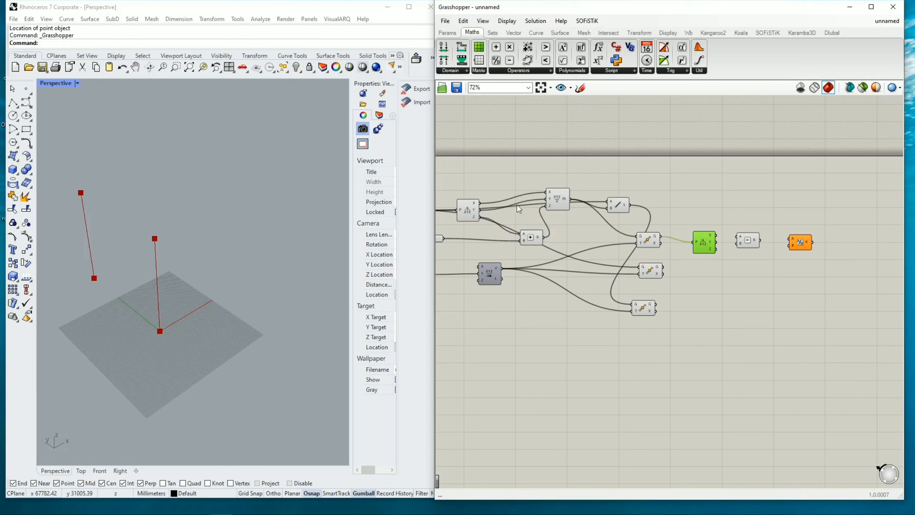
pyautogui.moveTo(478, 209); pyautogui.dragTo(759, 217)
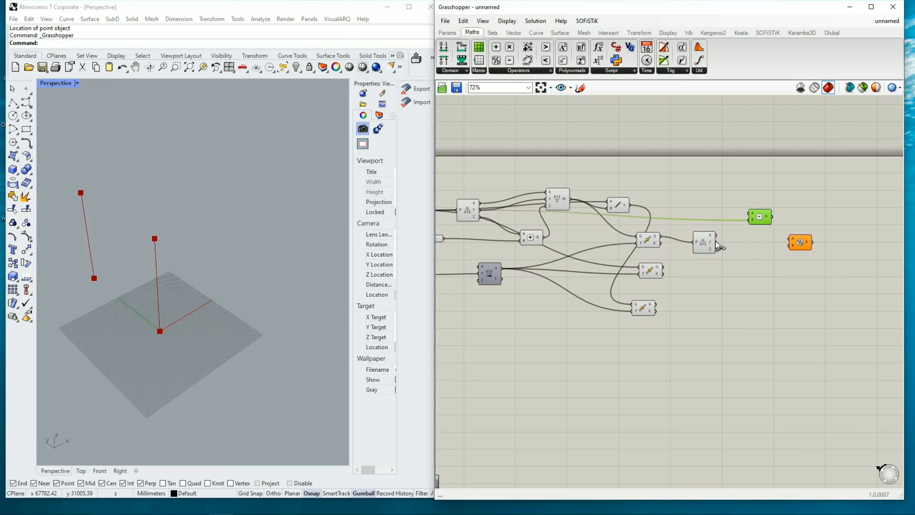
pyautogui.moveTo(717, 244); pyautogui.dragTo(808, 254)
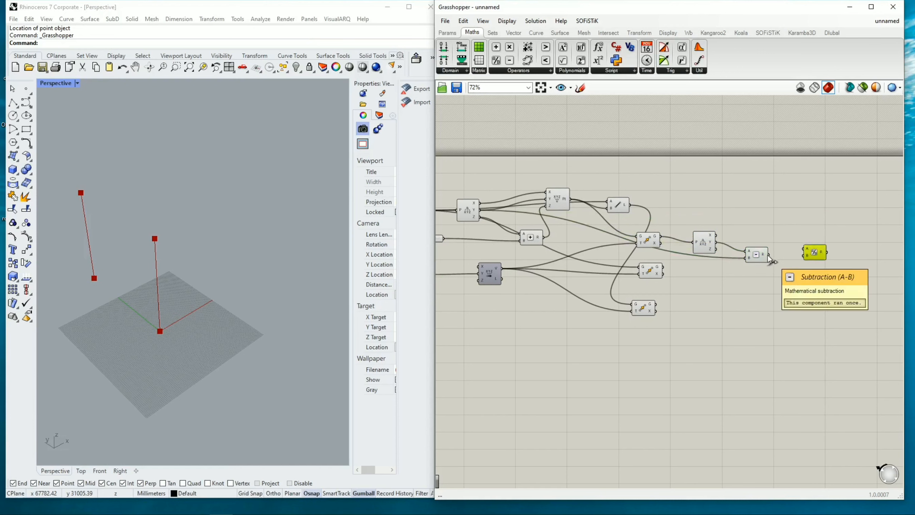
pyautogui.moveTo(768, 255); pyautogui.dragTo(805, 249)
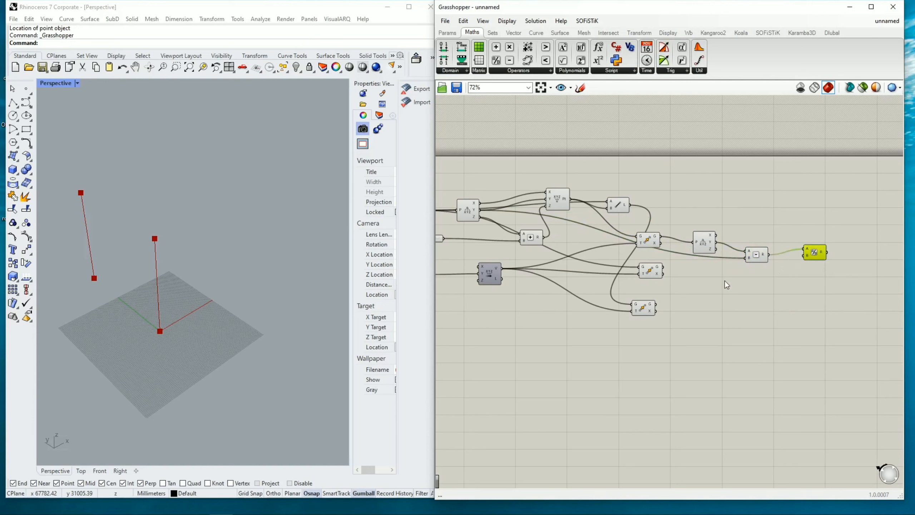
# Step: Set the Division component's B input to 2
pyautogui.scroll(3, 823, 253)
pyautogui.rightClick(797, 260)
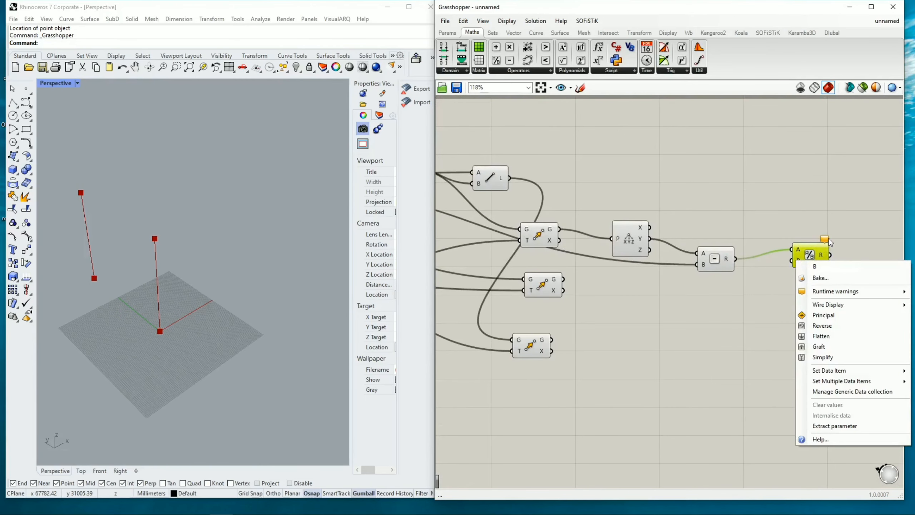
pyautogui.click(801, 275)
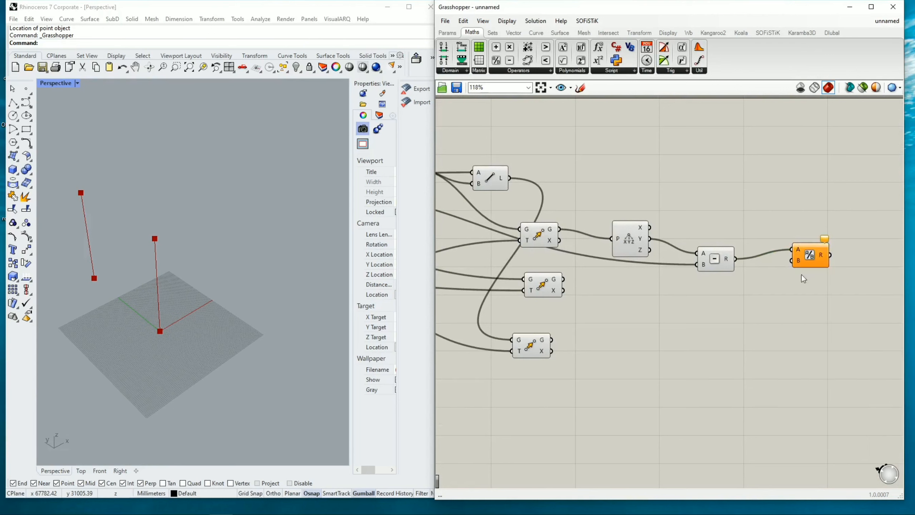
pyautogui.rightClick(794, 261)
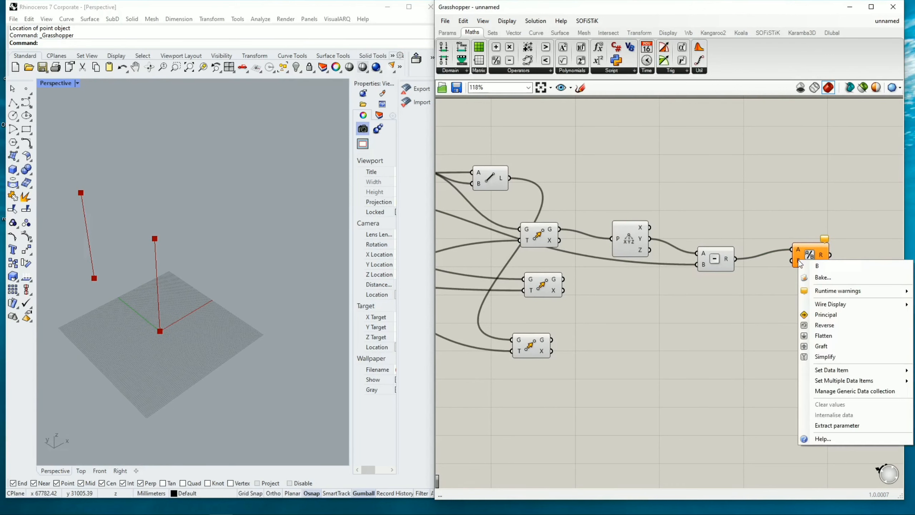
pyautogui.moveTo(830, 370)
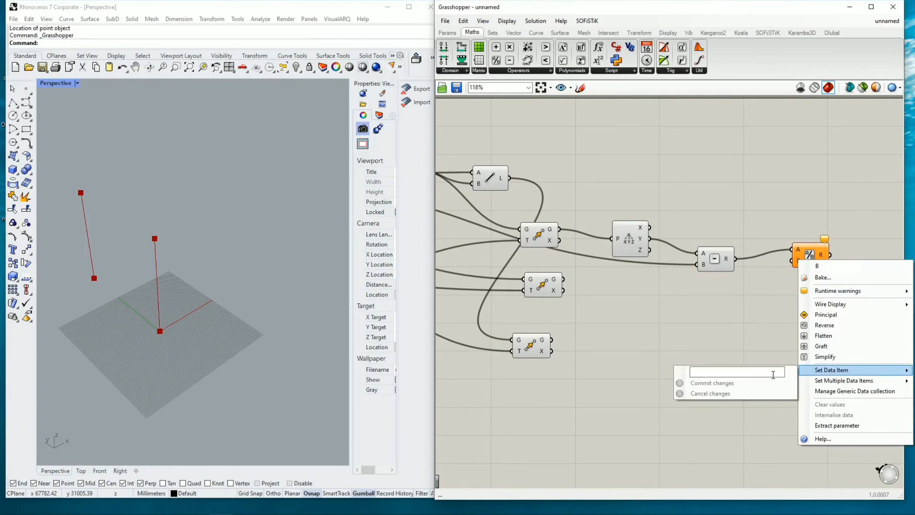
pyautogui.write('2')
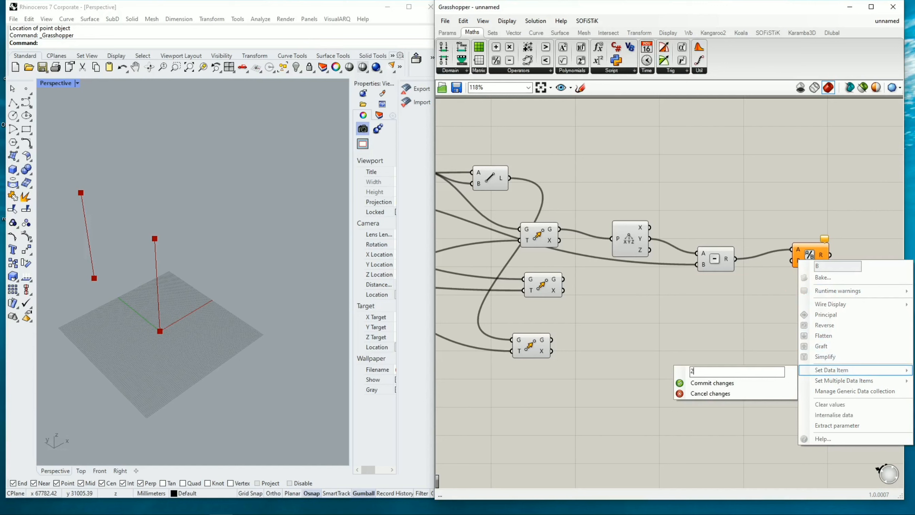
pyautogui.click(722, 386)
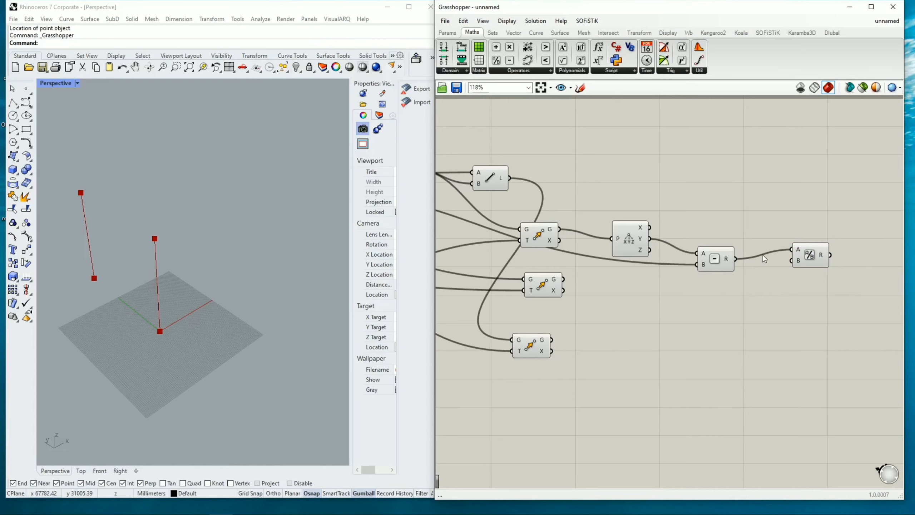
# Step: Add a Construct Point component after the Division and connect the division result to its Y input
pyautogui.scroll(-2, 762, 255)
pyautogui.moveTo(798, 230); pyautogui.dragTo(670, 205, button='right')
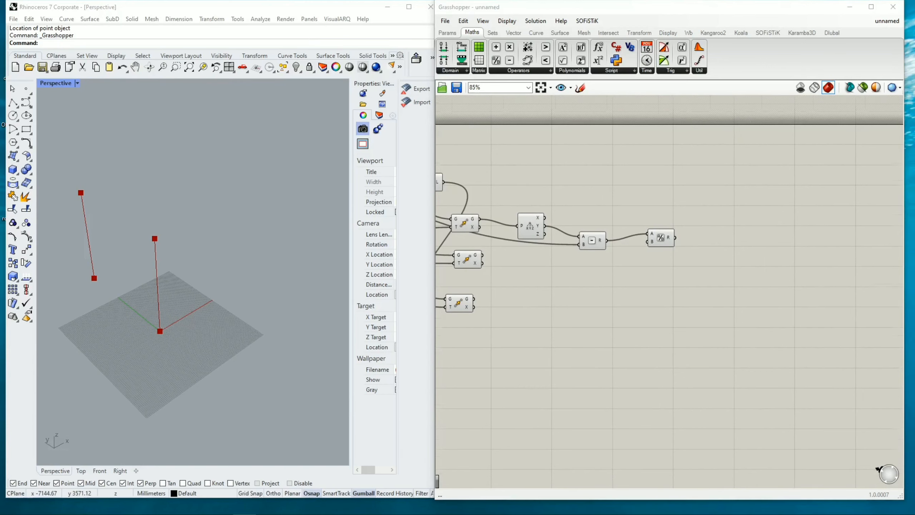
pyautogui.scroll(-1, 571, 268)
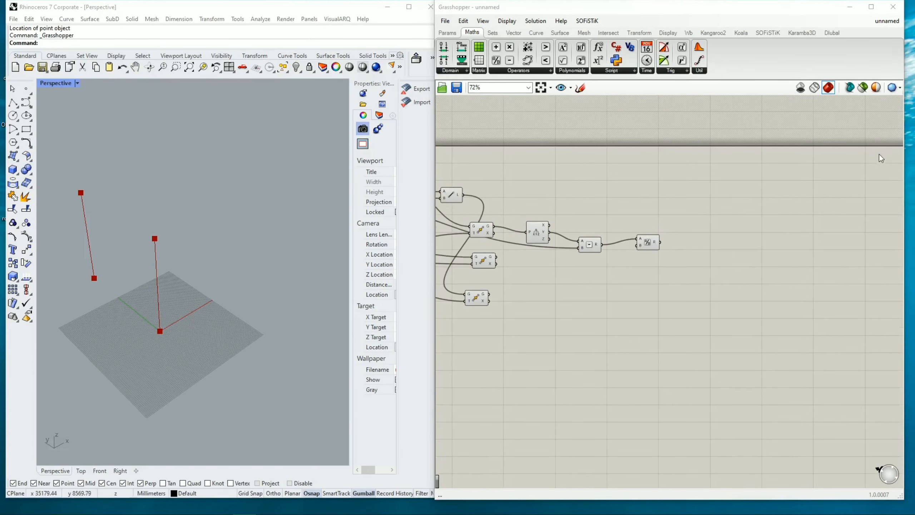
pyautogui.scroll(2, 697, 242)
pyautogui.scroll(1, 696, 238)
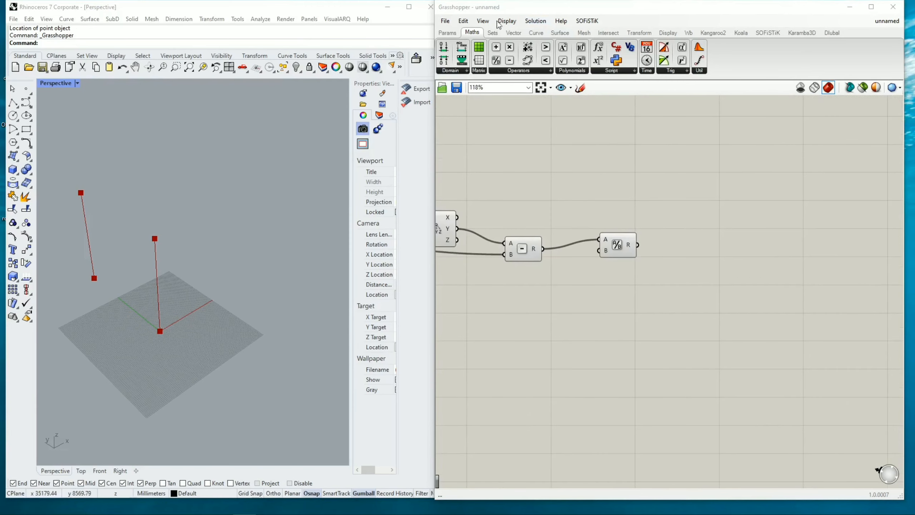
pyautogui.click(513, 32)
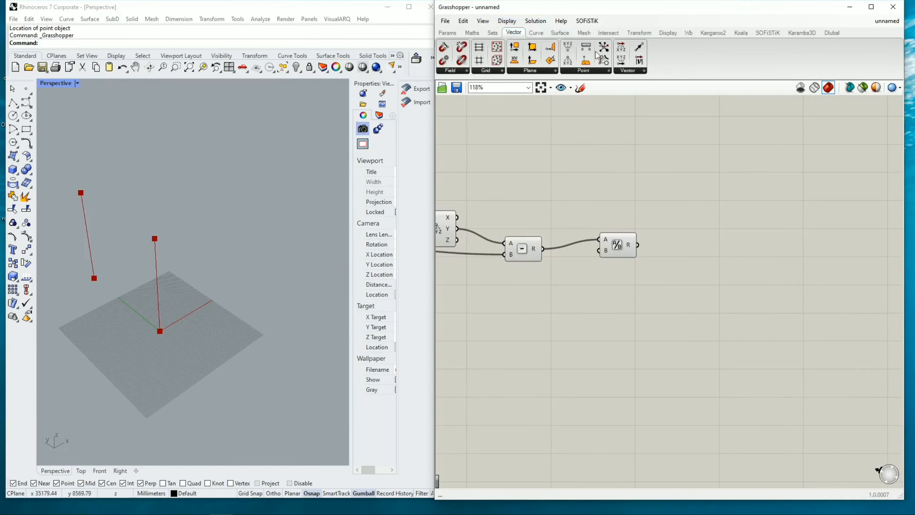
pyautogui.moveTo(568, 54); pyautogui.dragTo(703, 249)
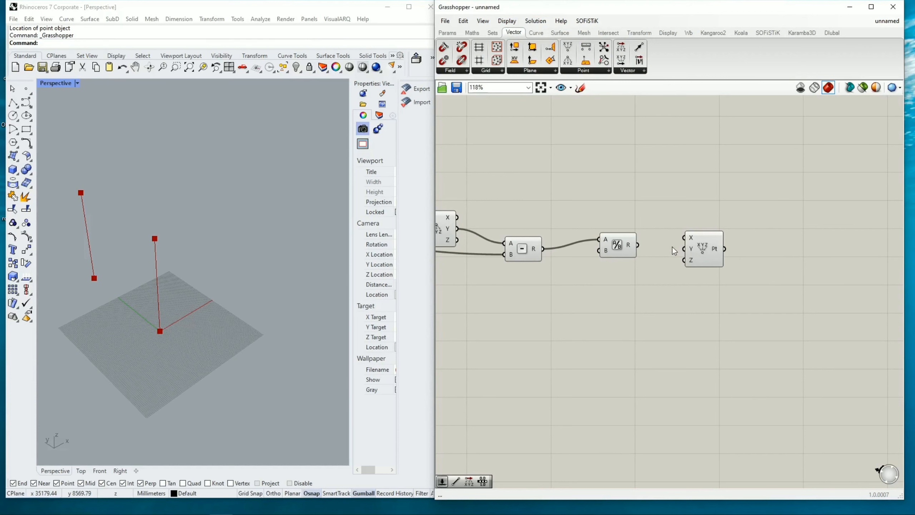
pyautogui.moveTo(640, 248); pyautogui.dragTo(684, 248)
# Step: Add a number slider with the value 3 below the Deconstruct Point component
pyautogui.scroll(-2, 708, 199)
pyautogui.moveTo(720, 205); pyautogui.dragTo(790, 183, button='right')
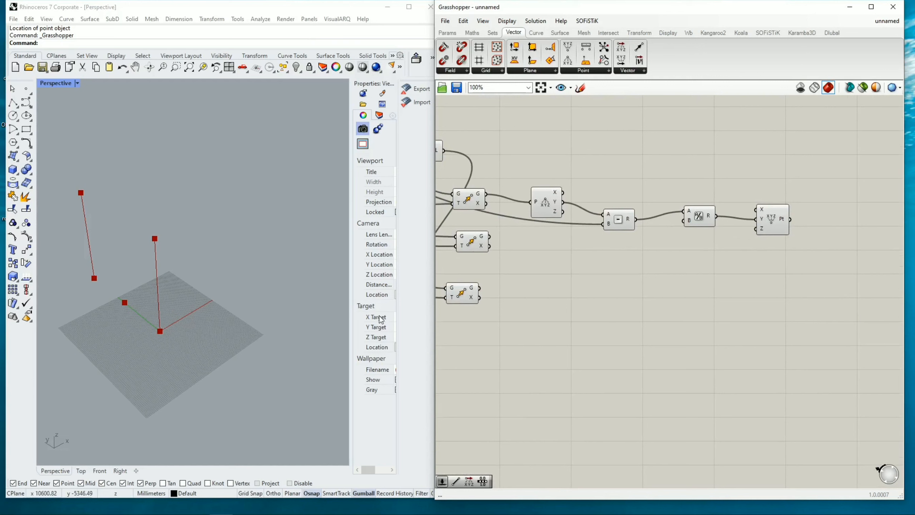
pyautogui.doubleClick(545, 260)
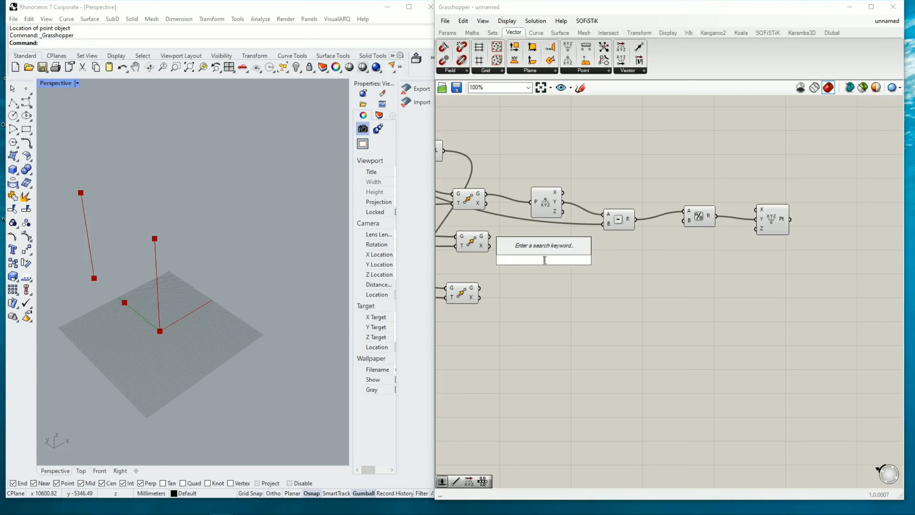
pyautogui.write('3')
pyautogui.press('Return')
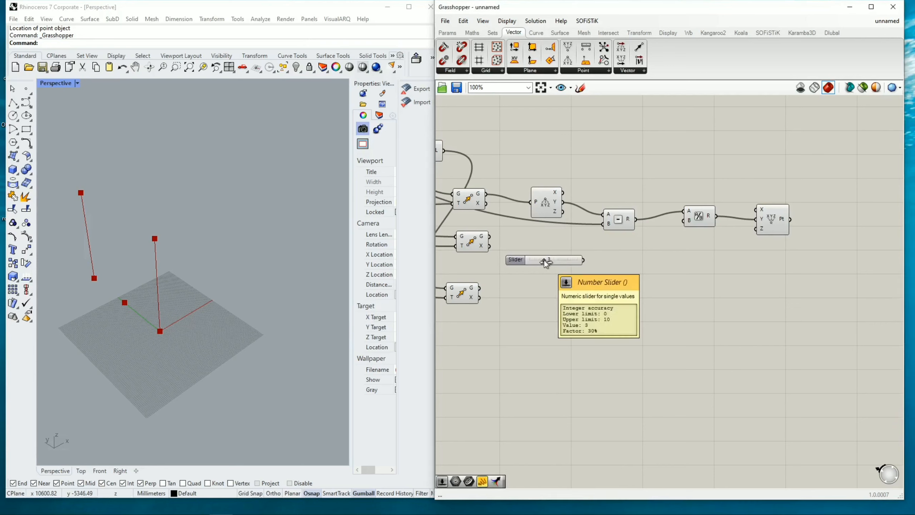
# Step: Name the new slider Apex height, with a maximum of 4000, and set its value to 2243
pyautogui.doubleClick(520, 260)
pyautogui.click(536, 186)
pyautogui.write('Apex height')
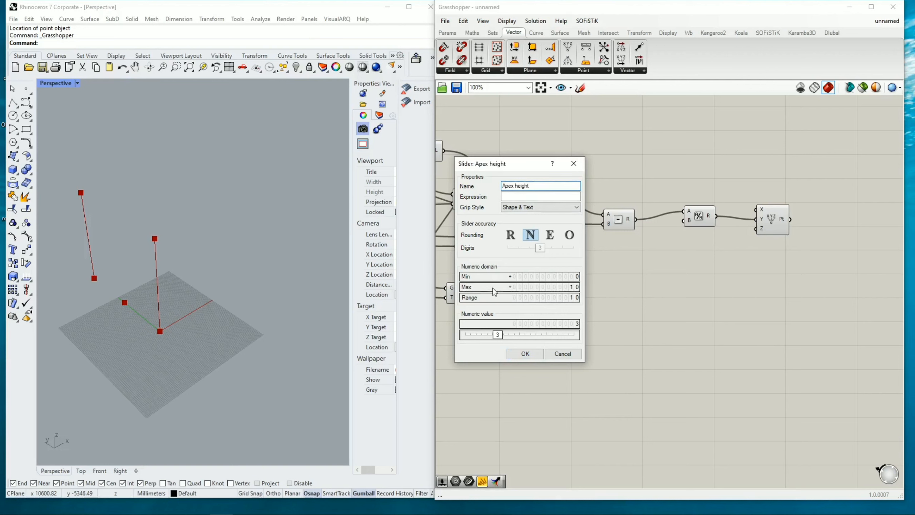
pyautogui.doubleClick(539, 287)
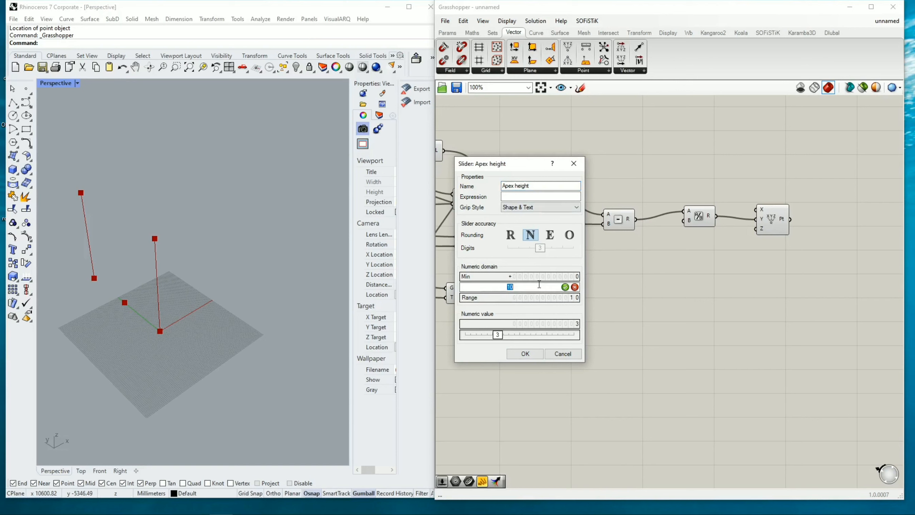
pyautogui.write('4')
pyautogui.press('BackSpace')
pyautogui.write('000')
pyautogui.click(565, 288)
pyautogui.click(535, 353)
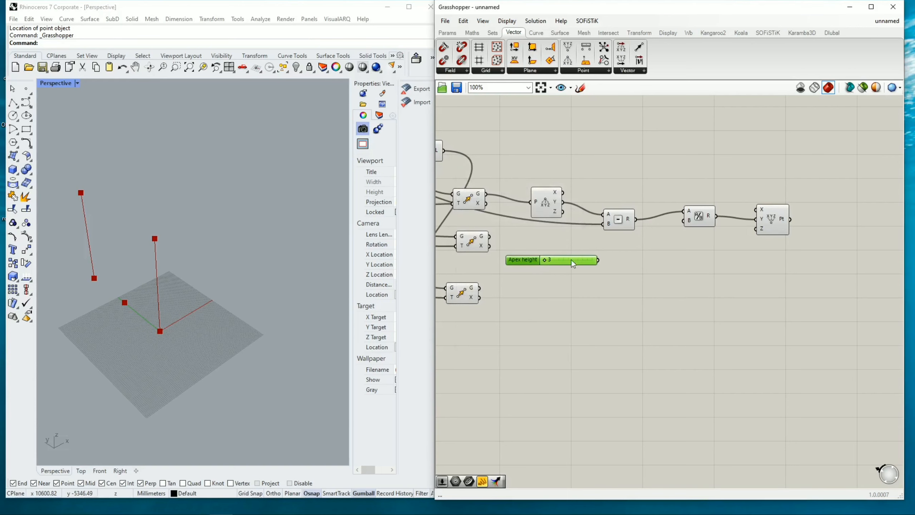
pyautogui.moveTo(545, 260); pyautogui.dragTo(573, 263)
# Step: Place an Addition component beside the Apex height slider and connect the slider to its B input
pyautogui.click(473, 34)
pyautogui.moveTo(496, 48); pyautogui.dragTo(648, 268)
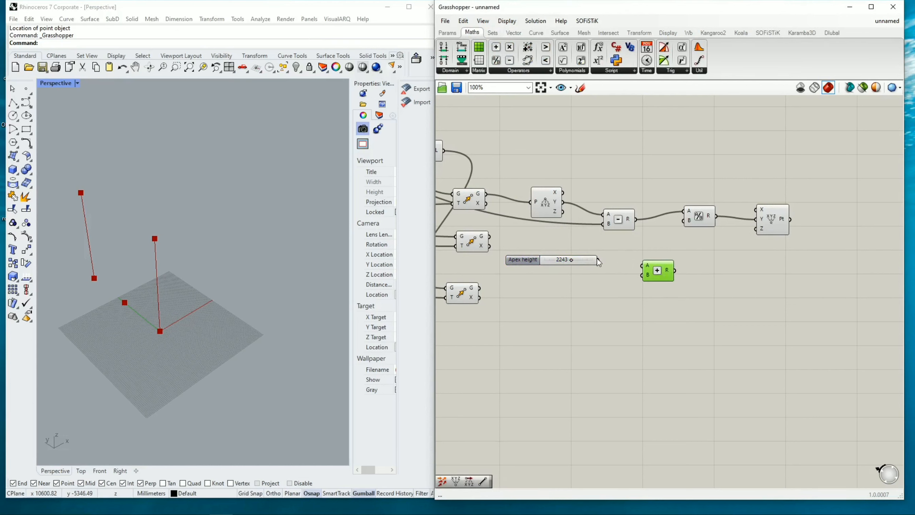
pyautogui.moveTo(598, 259); pyautogui.dragTo(641, 279)
# Step: Try the deconstructed Z coordinate as Addition input A, unplug it, and connect the Addition result to Construct Point's Z input
pyautogui.moveTo(562, 213); pyautogui.dragTo(640, 273)
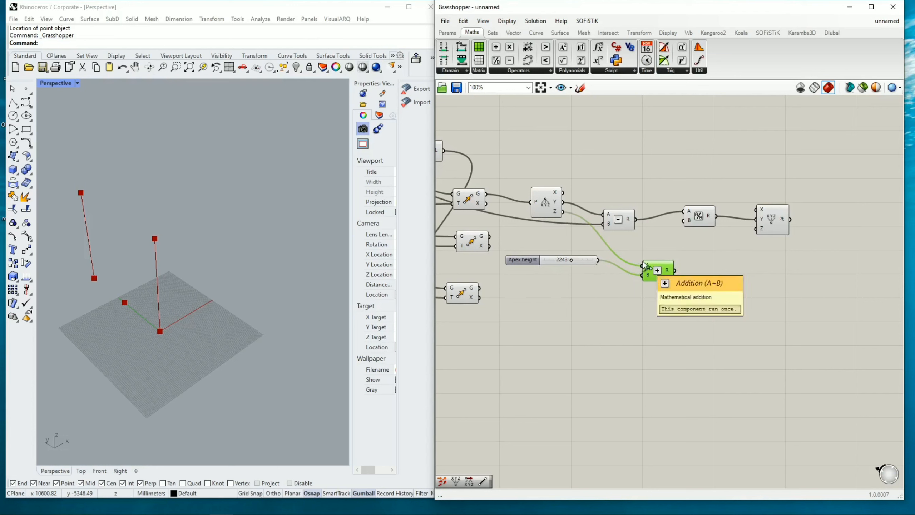
pyautogui.keyDown('ctrl'); pyautogui.moveTo(640, 268); pyautogui.dragTo(569, 221); pyautogui.keyUp('ctrl')
pyautogui.moveTo(673, 270); pyautogui.dragTo(757, 230)
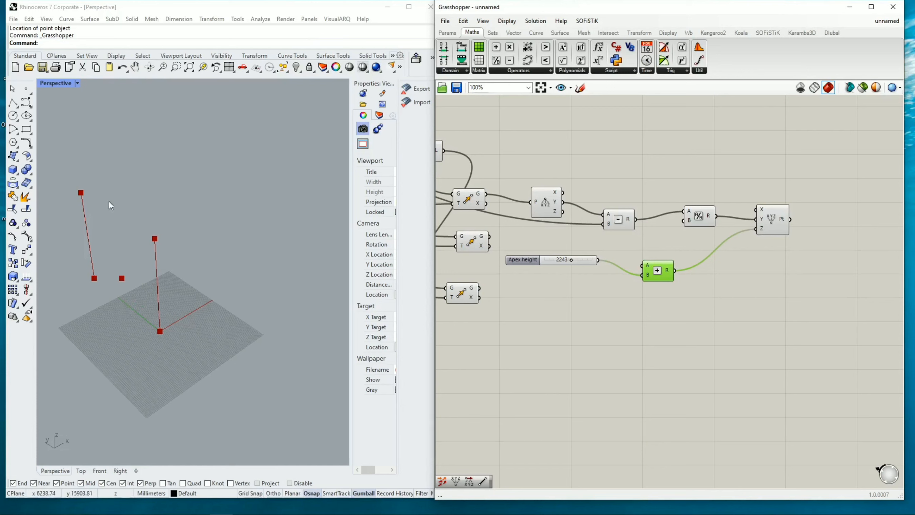
# Step: Switch to Rhino's four-viewport layout and examine the apex point between the columns in the Perspective and Right views
pyautogui.doubleClick(56, 82)
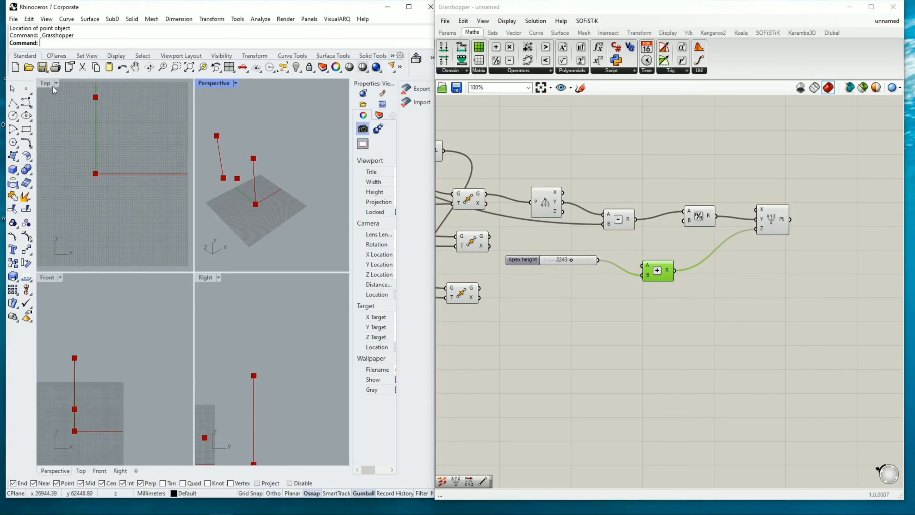
pyautogui.scroll(3, 213, 133)
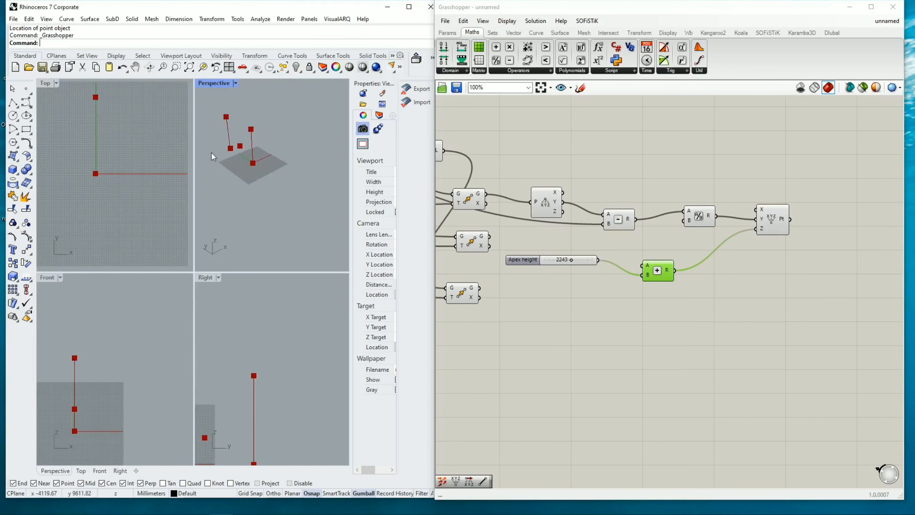
pyautogui.scroll(-2, 256, 357)
pyautogui.scroll(-3, 244, 332)
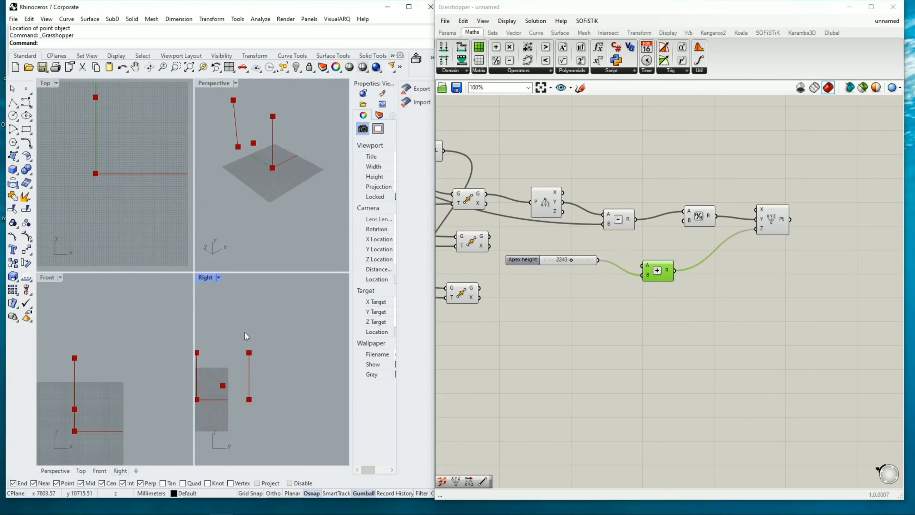
# Step: Enlarge Rhino's Right view and connect the deconstructed column-top point's Z coordinate to the Addition component's A input
pyautogui.doubleClick(206, 280)
pyautogui.scroll(1, 66, 285)
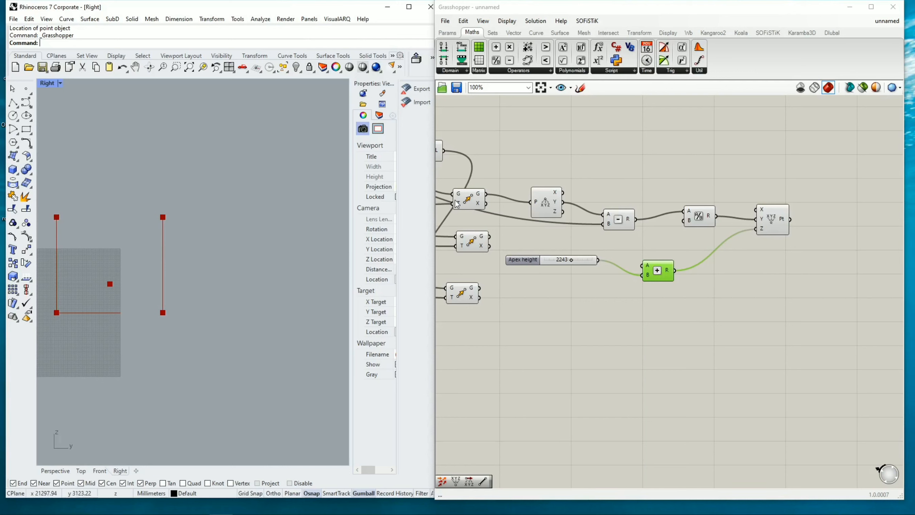
pyautogui.click(470, 200)
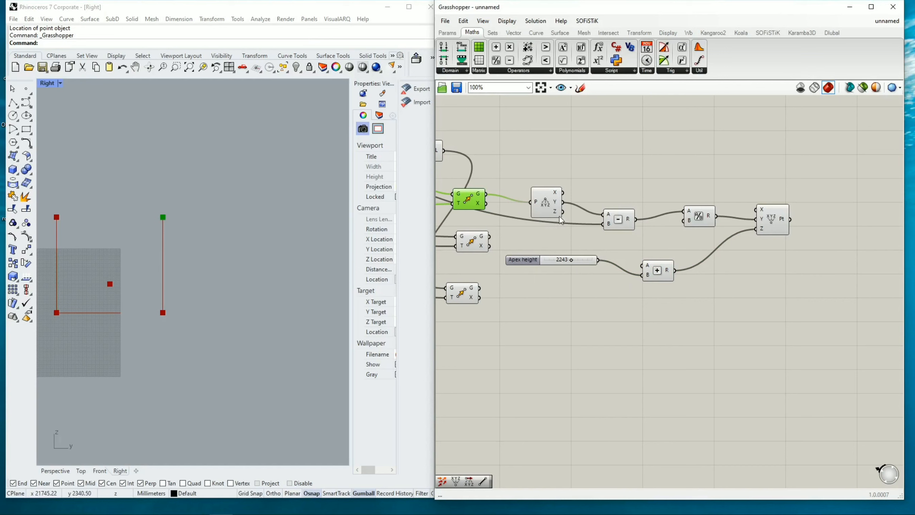
pyautogui.moveTo(562, 211); pyautogui.dragTo(642, 265)
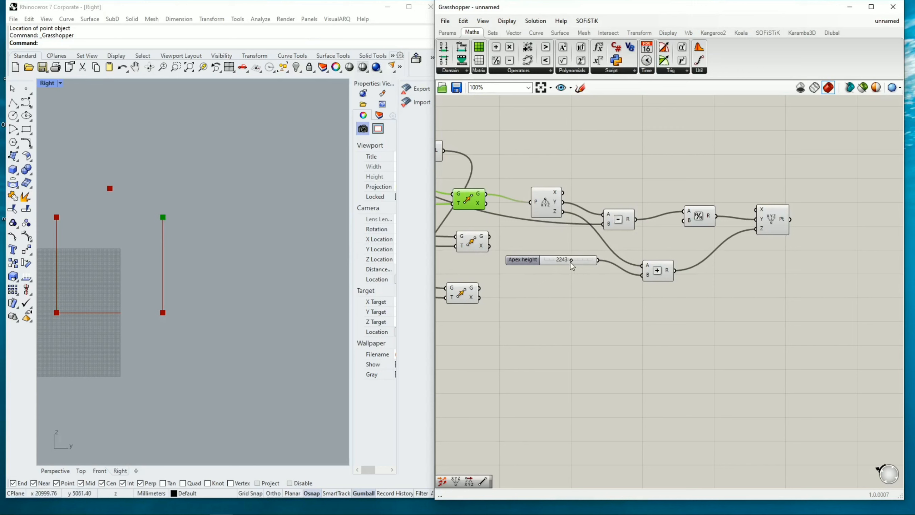
# Step: Test the Apex height slider at 0 and set it to 2400
pyautogui.moveTo(570, 260); pyautogui.dragTo(524, 258)
pyautogui.click(551, 262)
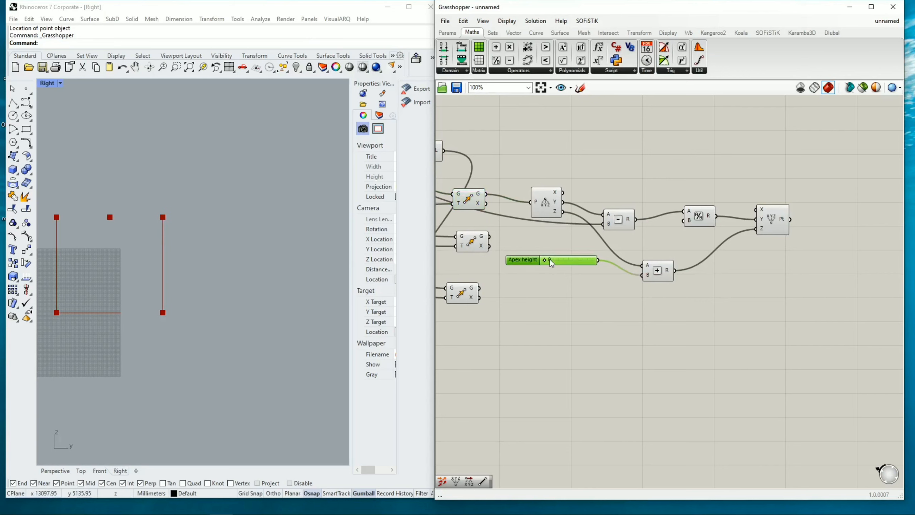
pyautogui.moveTo(553, 261); pyautogui.dragTo(576, 264)
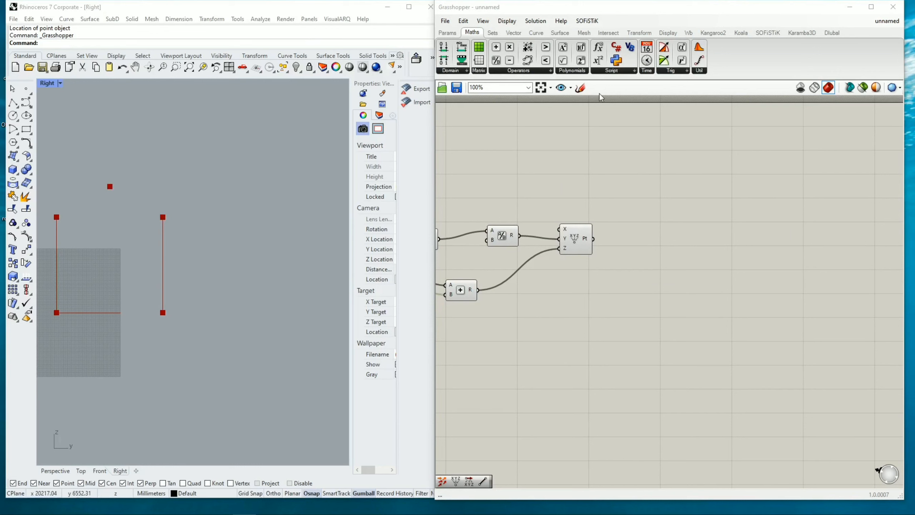
# Step: Place a Line component beside the apex Construct Point component
pyautogui.click(536, 32)
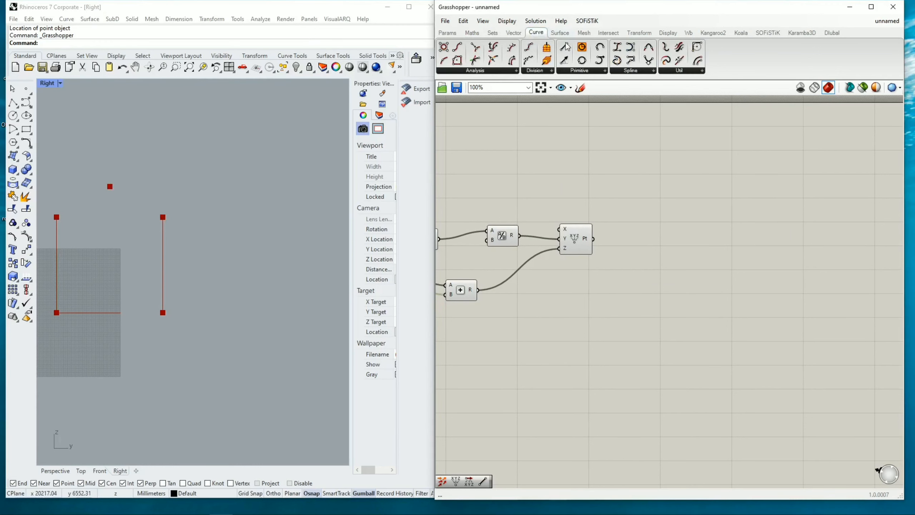
pyautogui.moveTo(566, 47); pyautogui.dragTo(723, 210)
pyautogui.moveTo(657, 226); pyautogui.dragTo(663, 242)
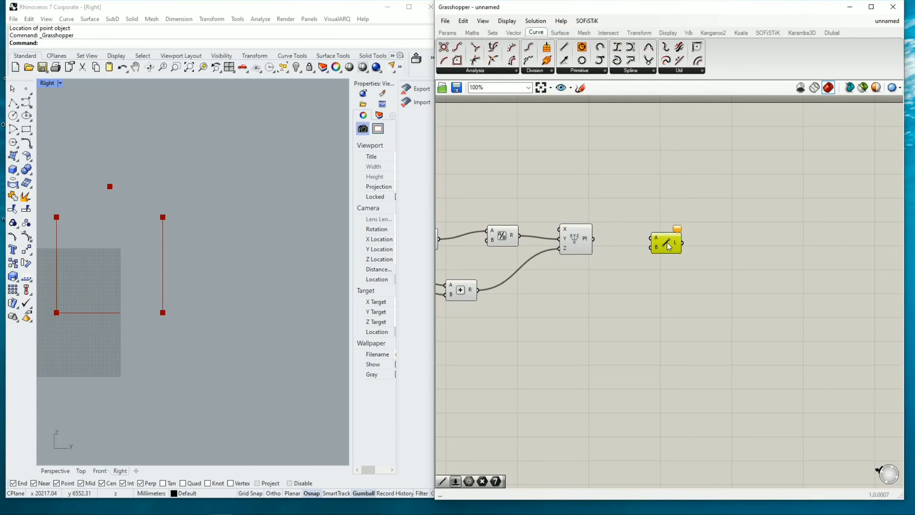
# Step: Connect the first column's top point to the new Line's A input and the apex point to its B input
pyautogui.click(588, 237)
pyautogui.moveTo(587, 238)
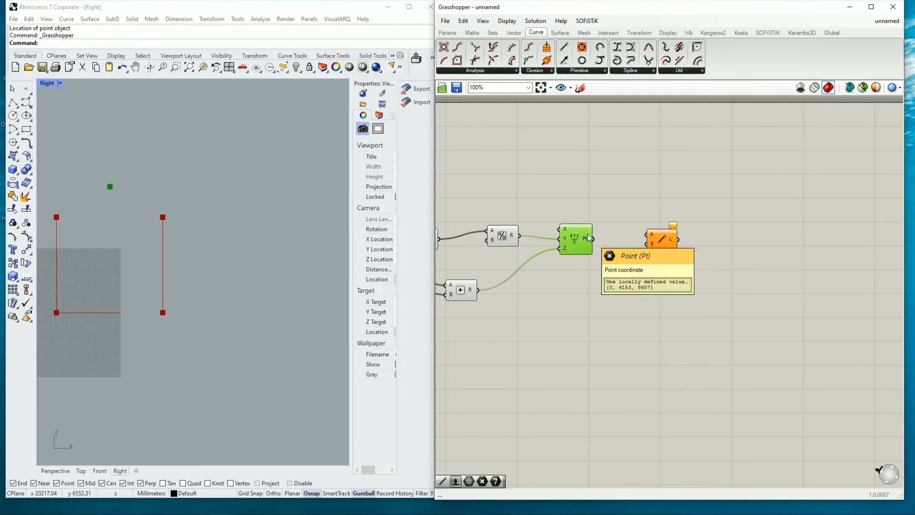
pyautogui.scroll(-1, 765, 248)
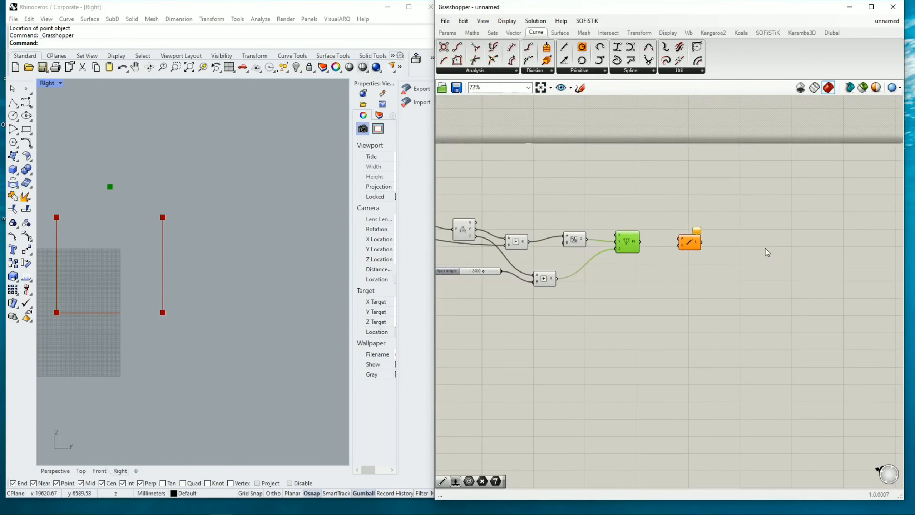
pyautogui.scroll(-1, 763, 247)
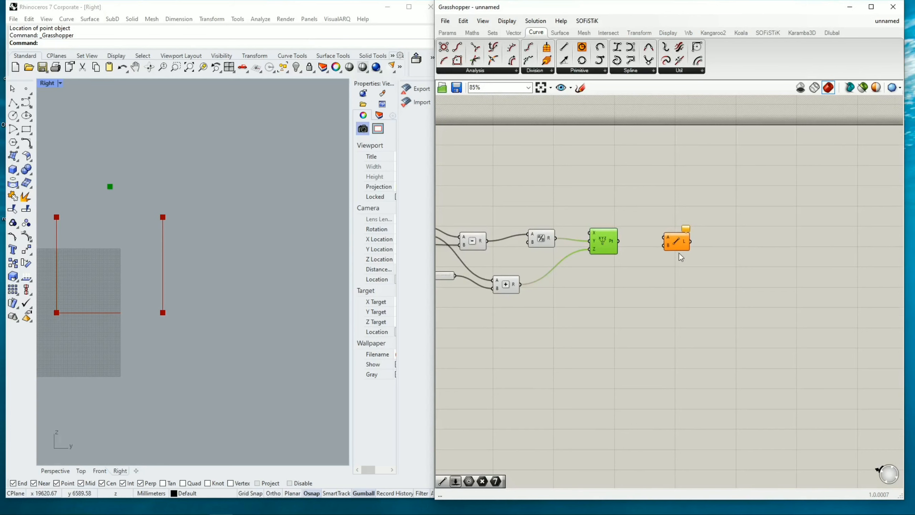
pyautogui.scroll(-3, 780, 267)
pyautogui.scroll(2, 570, 210)
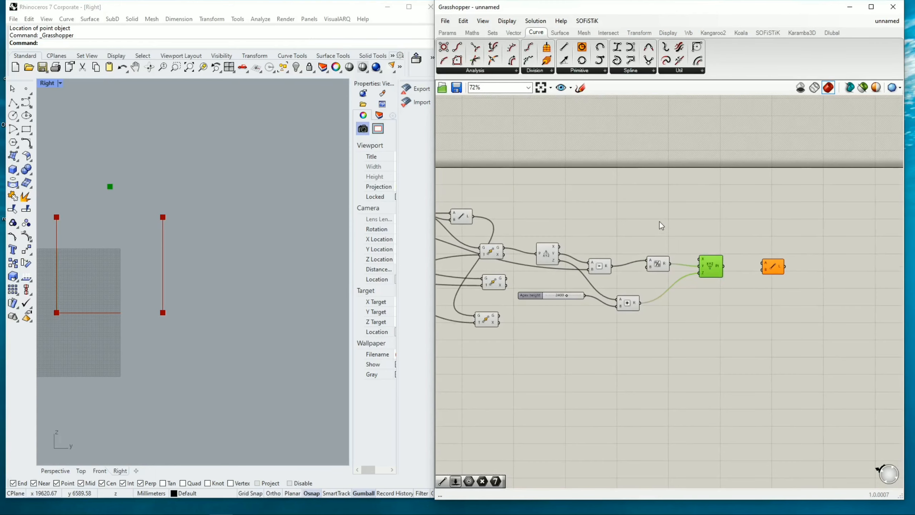
pyautogui.moveTo(518, 185); pyautogui.dragTo(572, 218, button='right')
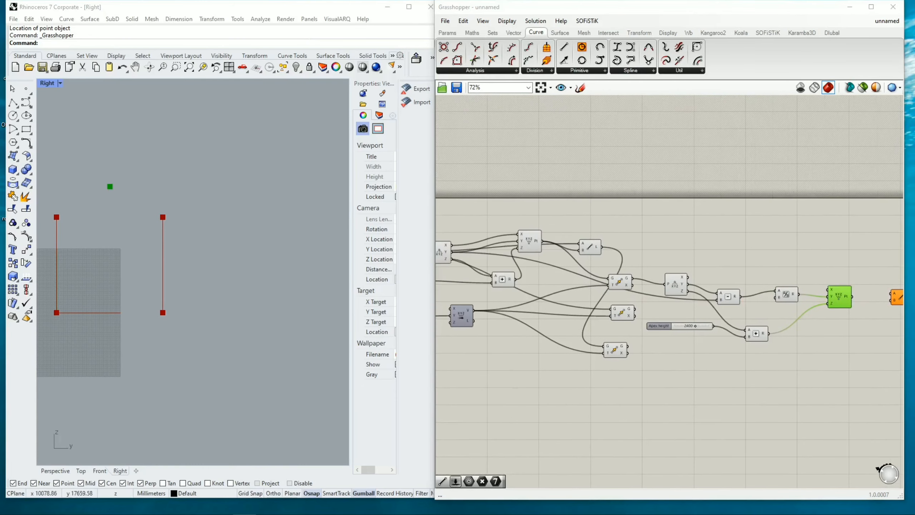
pyautogui.click(531, 239)
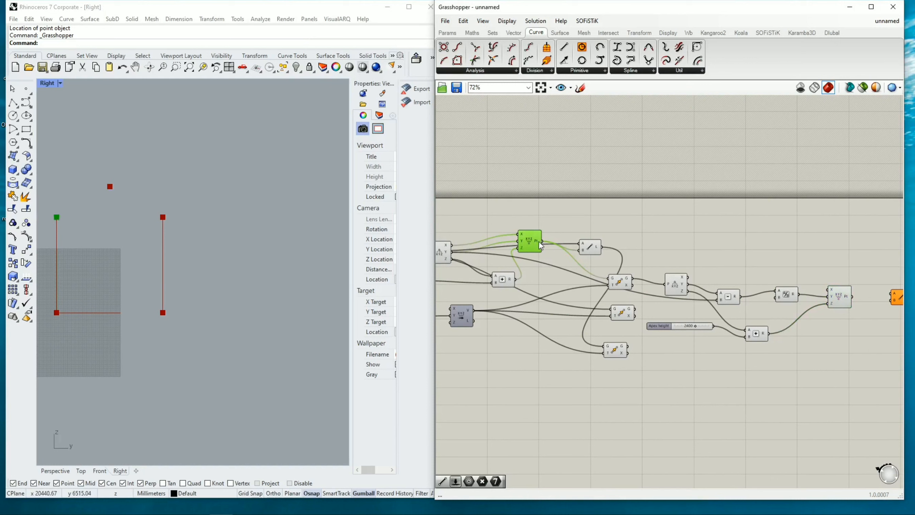
pyautogui.moveTo(543, 245); pyautogui.dragTo(892, 301)
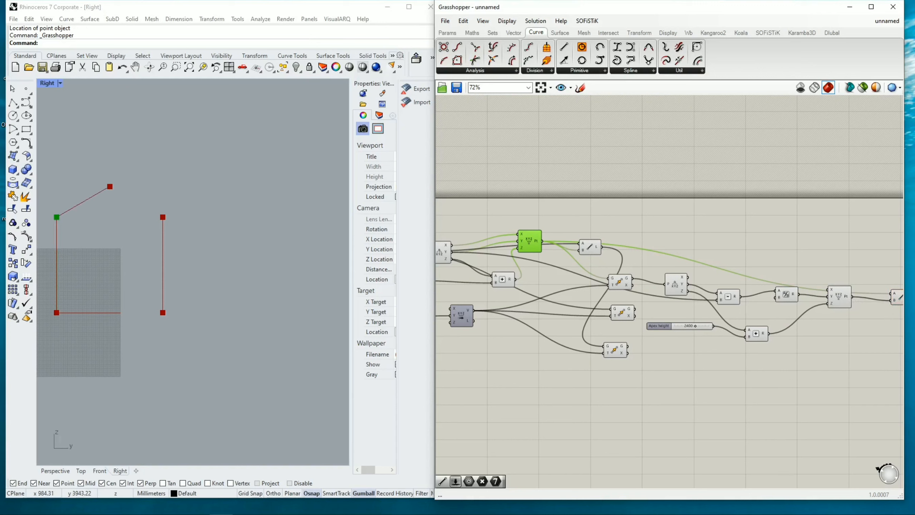
pyautogui.moveTo(866, 297); pyautogui.dragTo(692, 280, button='right')
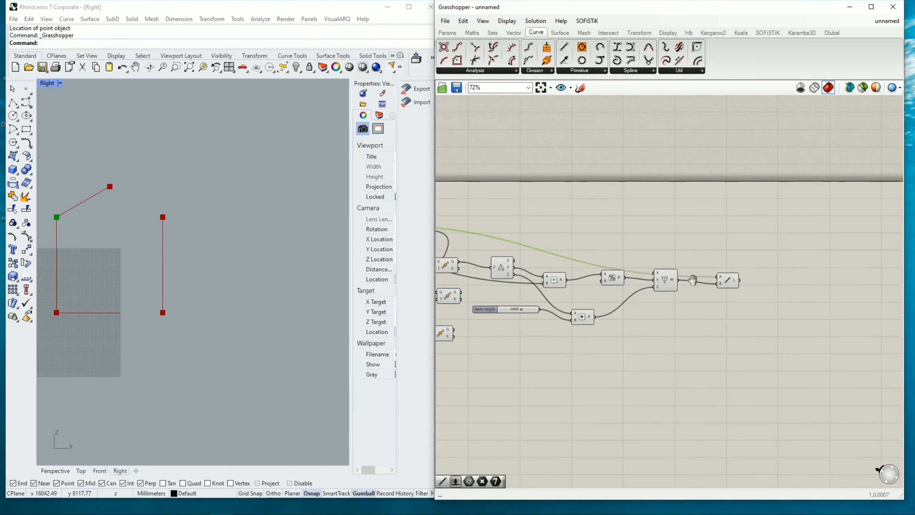
# Step: Duplicate the rafter Line component and place the copy below the original
pyautogui.scroll(3, 728, 286)
pyautogui.click(727, 280)
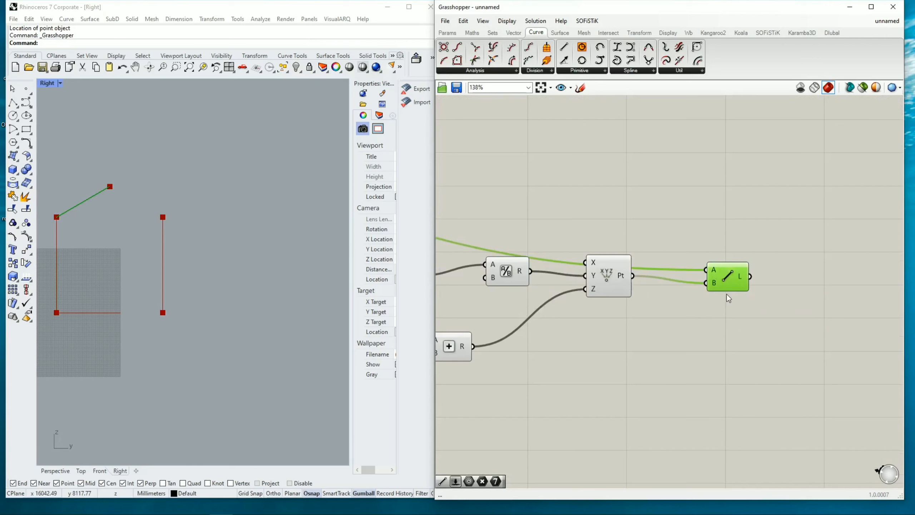
pyautogui.hotkey('ctrl', 'c')
pyautogui.hotkey('ctrl', 'v')
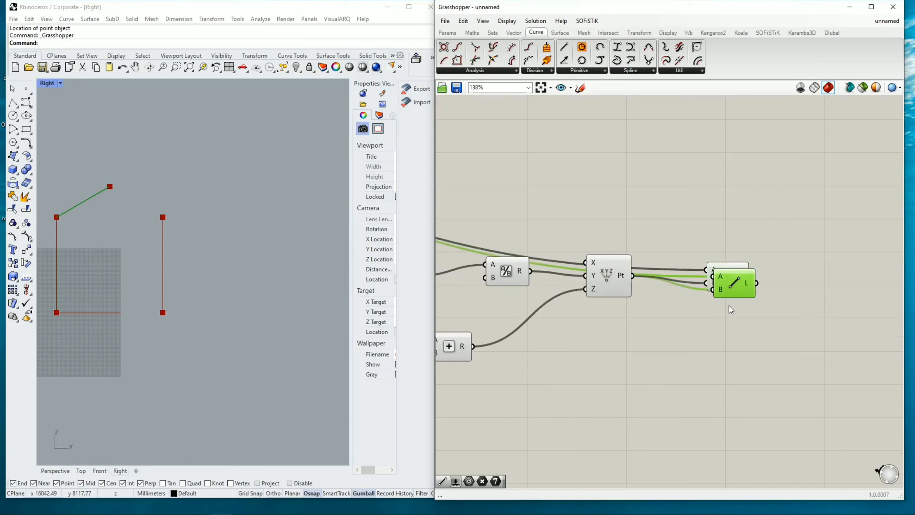
pyautogui.moveTo(739, 295); pyautogui.dragTo(742, 343)
# Step: Replace the copied Line's A input with the moved column-top point of the second column to form the opposite rafter
pyautogui.scroll(-3, 799, 234)
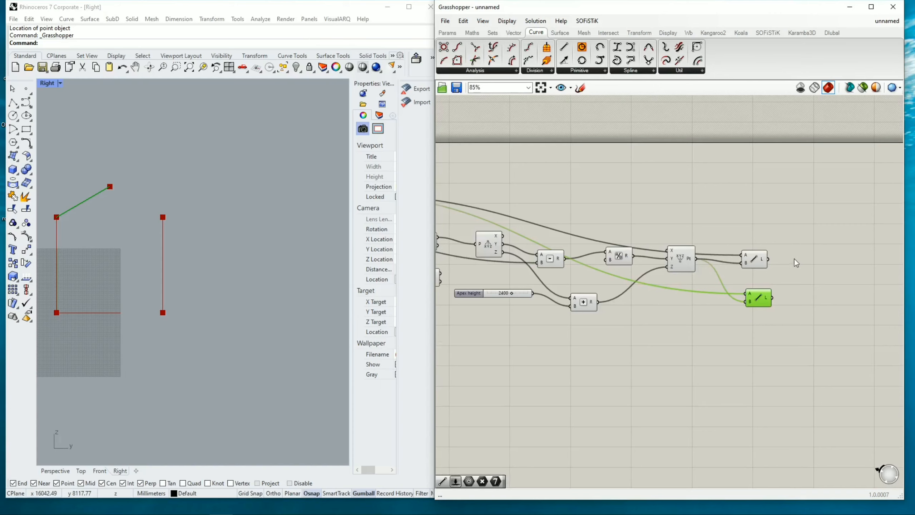
pyautogui.scroll(-2, 795, 257)
pyautogui.scroll(2, 765, 219)
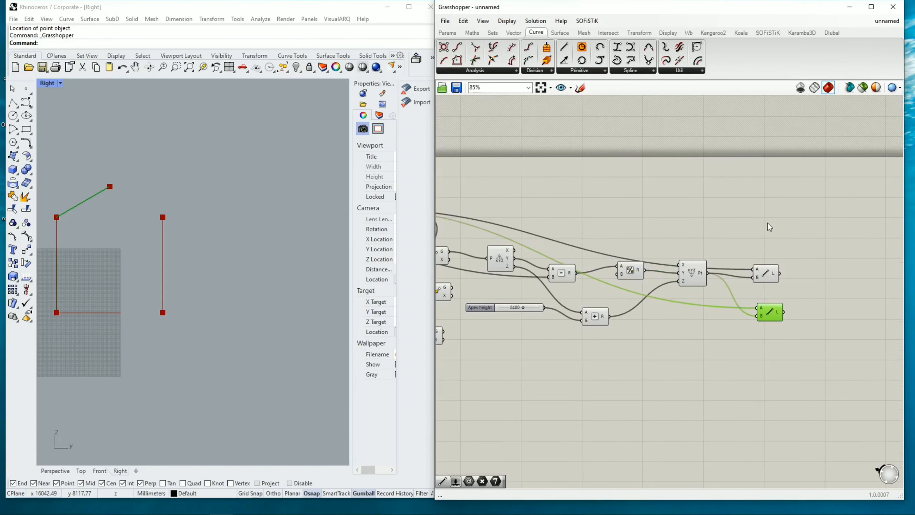
pyautogui.scroll(-1, 792, 226)
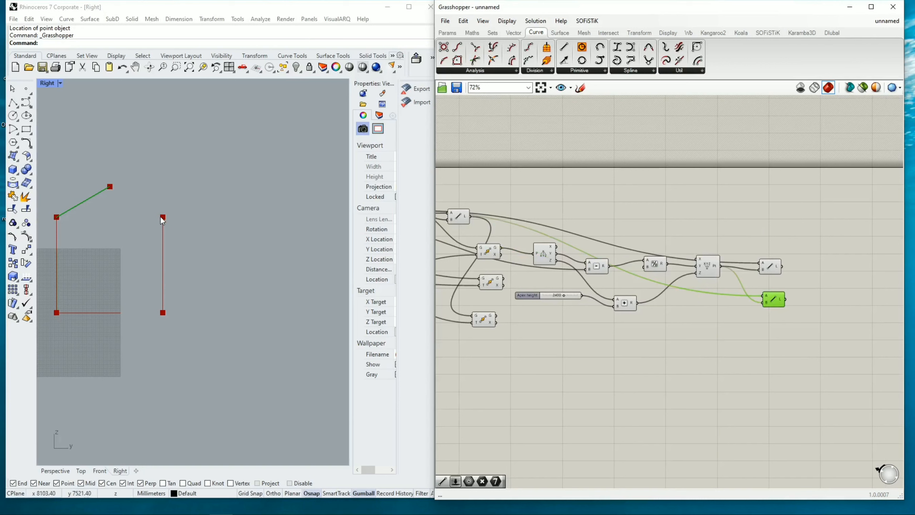
pyautogui.click(499, 285)
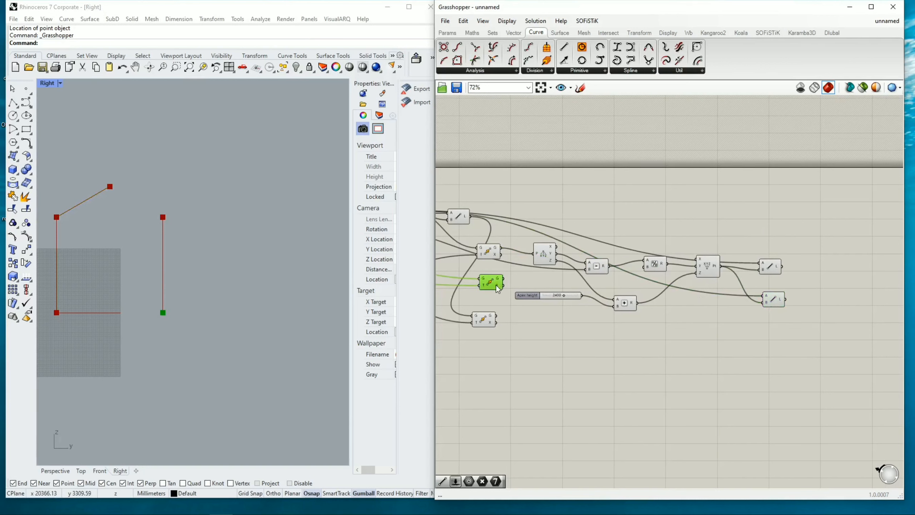
pyautogui.click(495, 249)
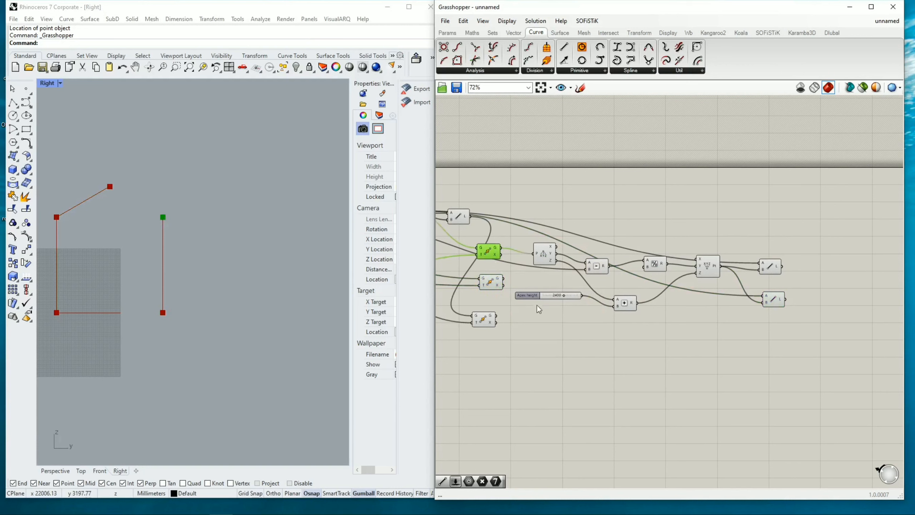
pyautogui.moveTo(503, 252); pyautogui.dragTo(763, 298)
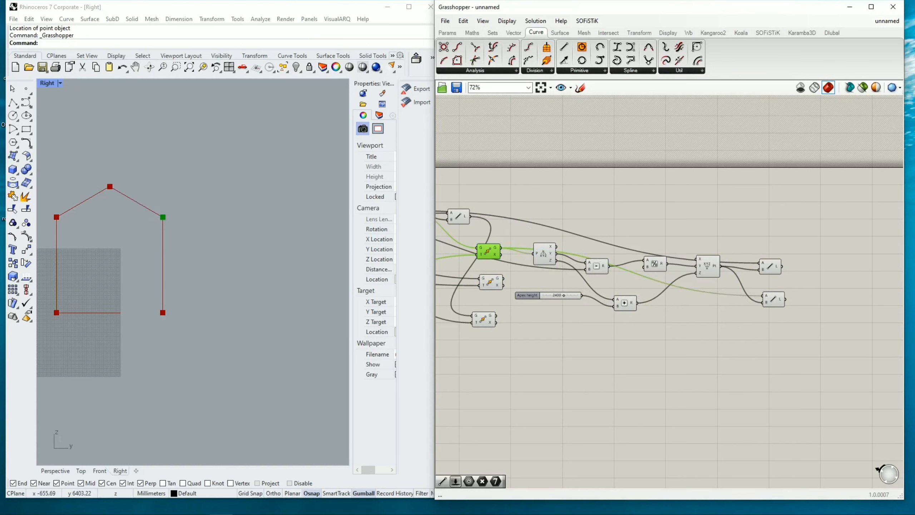
# Step: Restore Rhino's four-viewport layout and examine the frame outline in the Perspective view and the component layout on the canvas
pyautogui.scroll(-1, 189, 194)
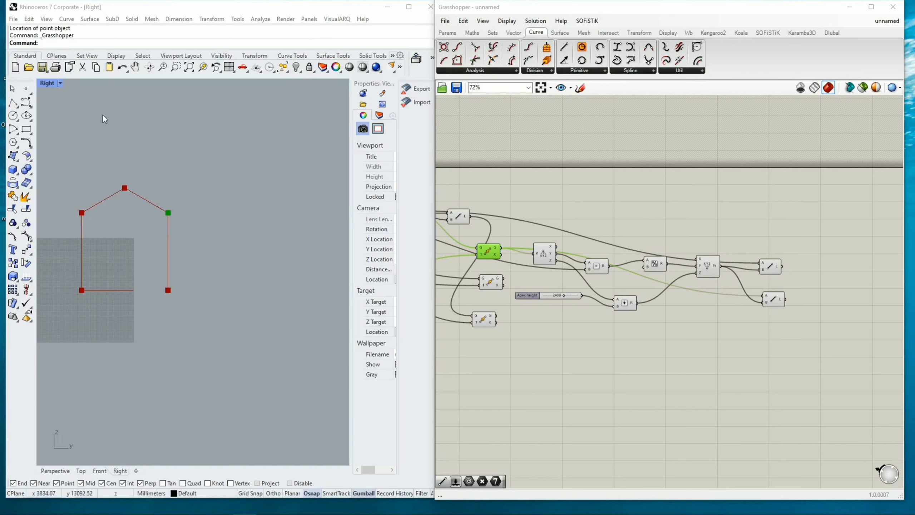
pyautogui.doubleClick(46, 85)
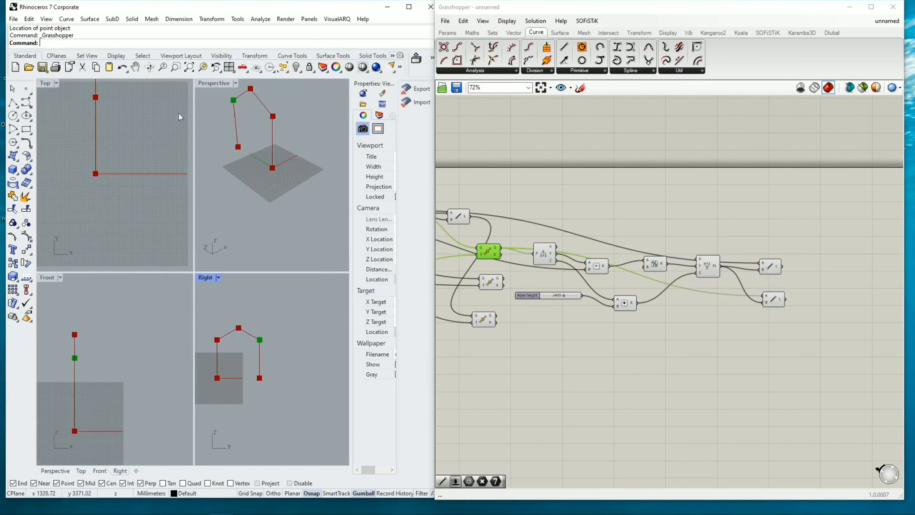
pyautogui.scroll(3, 286, 171)
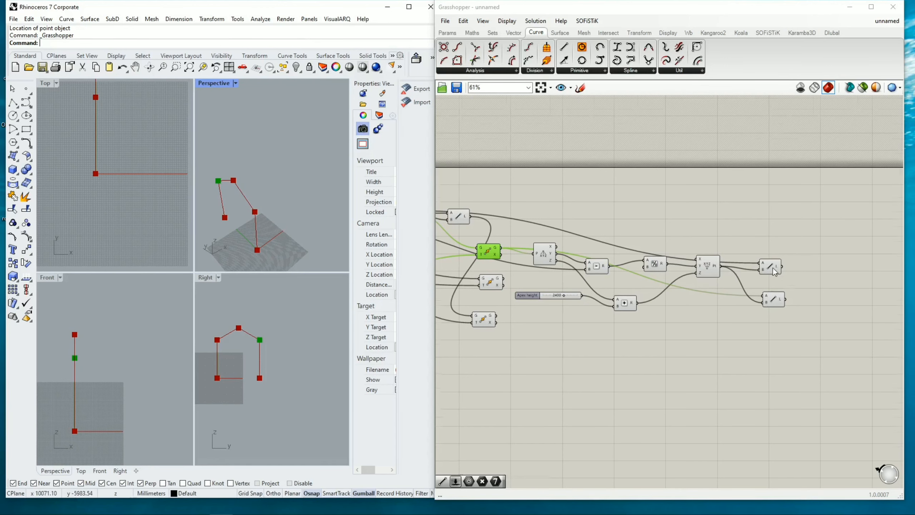
pyautogui.scroll(-1, 773, 267)
pyautogui.moveTo(829, 270); pyautogui.dragTo(653, 243, button='right')
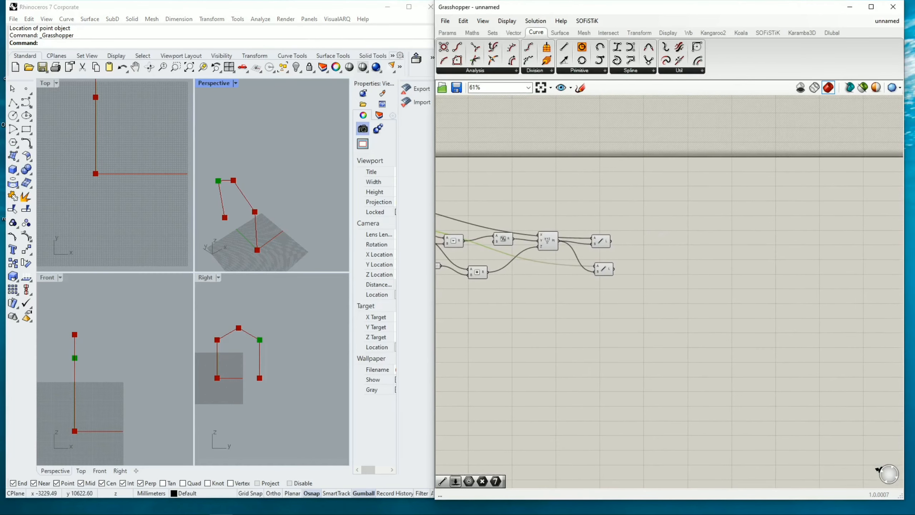
pyautogui.click(13, 316)
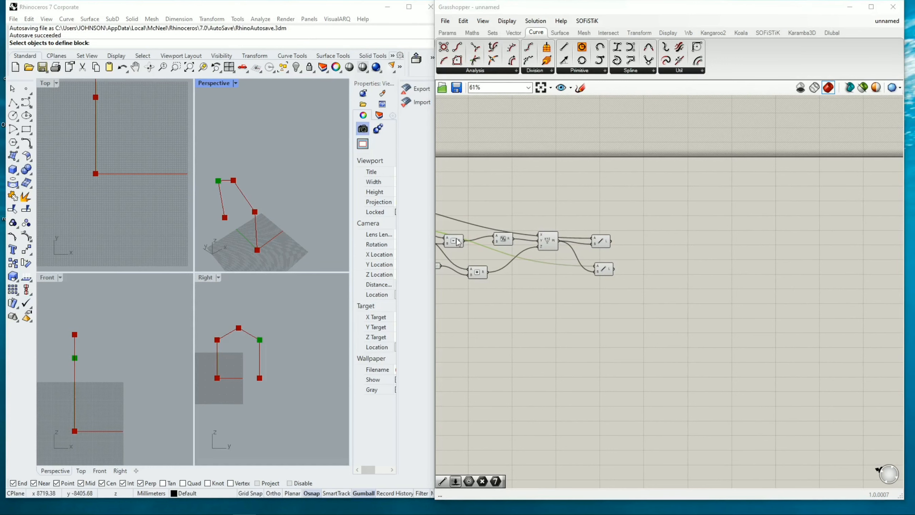
pyautogui.scroll(2, 572, 250)
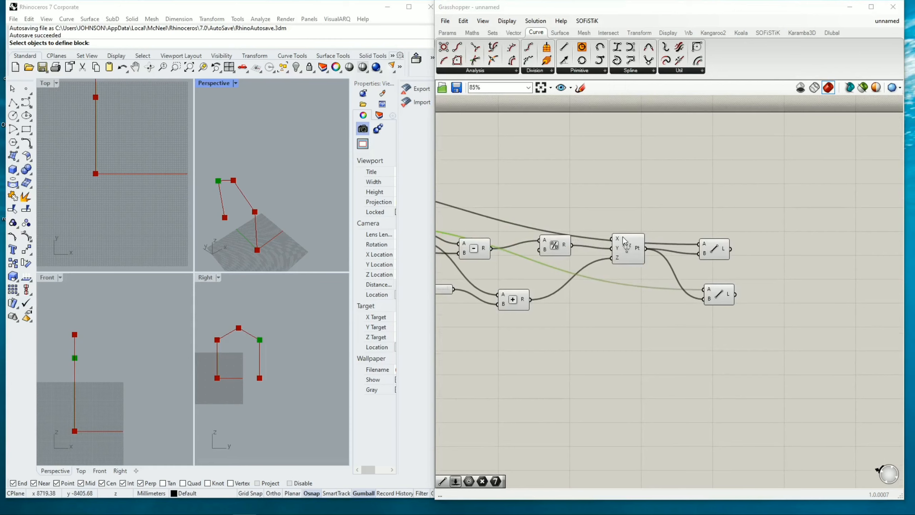
pyautogui.scroll(-4, 622, 237)
pyautogui.scroll(4, 706, 215)
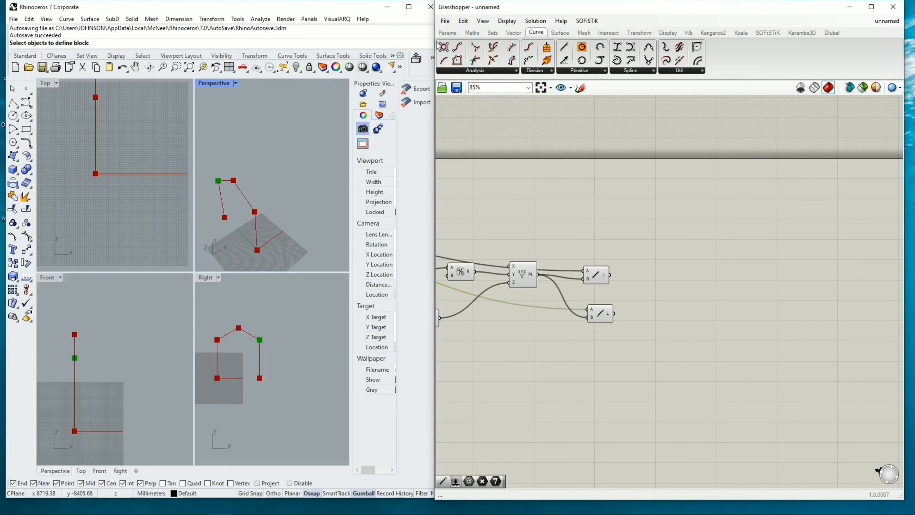
# Step: Place three Point parameters on the canvas beyond the two rafter Line components
pyautogui.click(447, 32)
pyautogui.moveTo(449, 50); pyautogui.dragTo(677, 212)
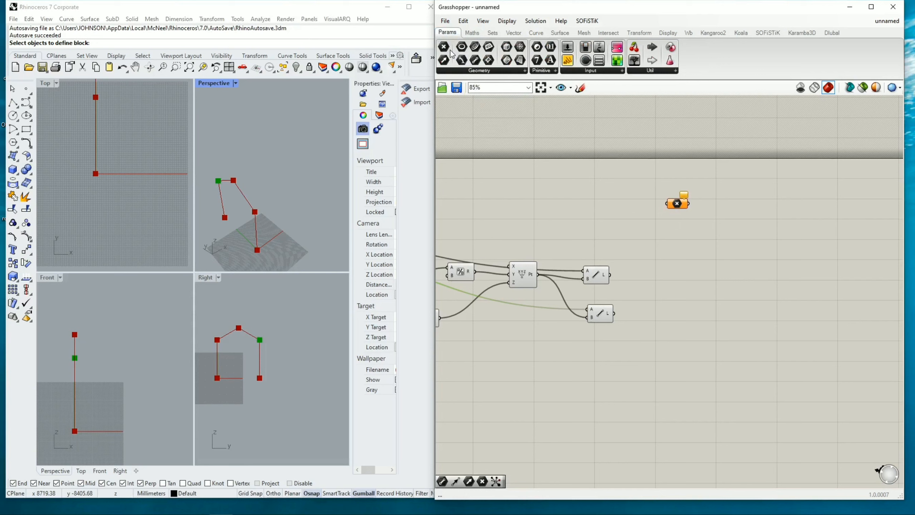
pyautogui.moveTo(450, 48); pyautogui.dragTo(815, 251)
pyautogui.moveTo(682, 236); pyautogui.dragTo(682, 236)
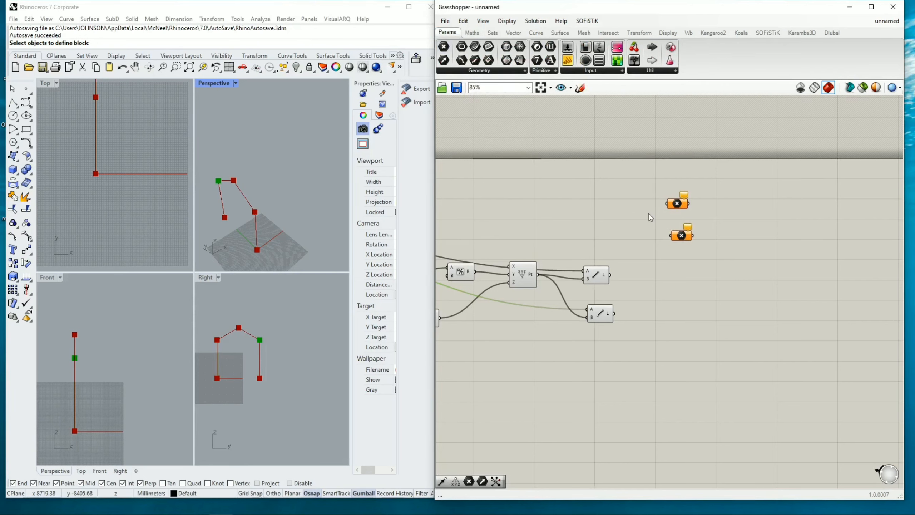
pyautogui.moveTo(444, 47); pyautogui.dragTo(686, 266)
# Step: Arrange the three Point parameters in a column farther from the rafter Line components
pyautogui.scroll(-3, 749, 231)
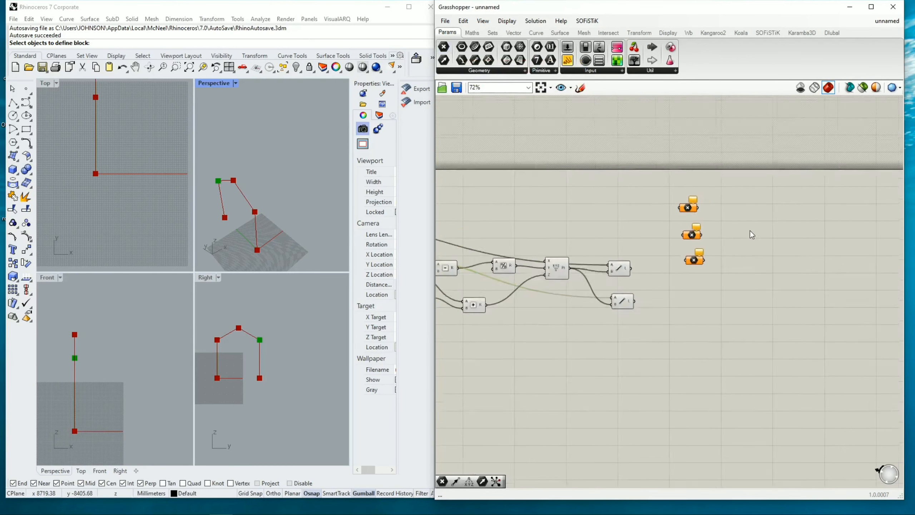
pyautogui.moveTo(705, 214); pyautogui.dragTo(765, 216)
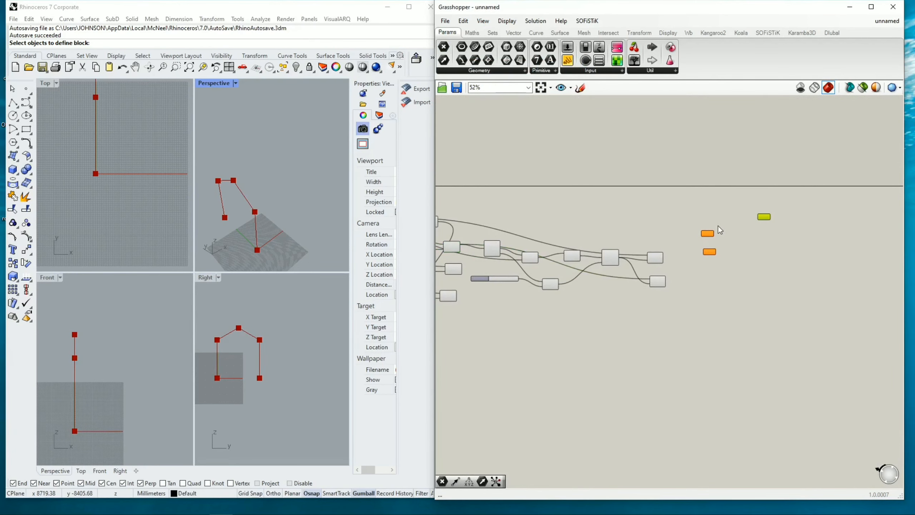
pyautogui.moveTo(711, 234); pyautogui.dragTo(763, 260)
pyautogui.moveTo(708, 237); pyautogui.dragTo(772, 237)
pyautogui.moveTo(705, 253); pyautogui.dragTo(724, 256)
pyautogui.moveTo(773, 234); pyautogui.dragTo(725, 243)
pyautogui.click(763, 217)
pyautogui.moveTo(764, 217); pyautogui.dragTo(721, 217)
pyautogui.scroll(3, 707, 245)
pyautogui.scroll(-3, 720, 240)
pyautogui.scroll(3, 700, 206)
pyautogui.scroll(-2, 702, 210)
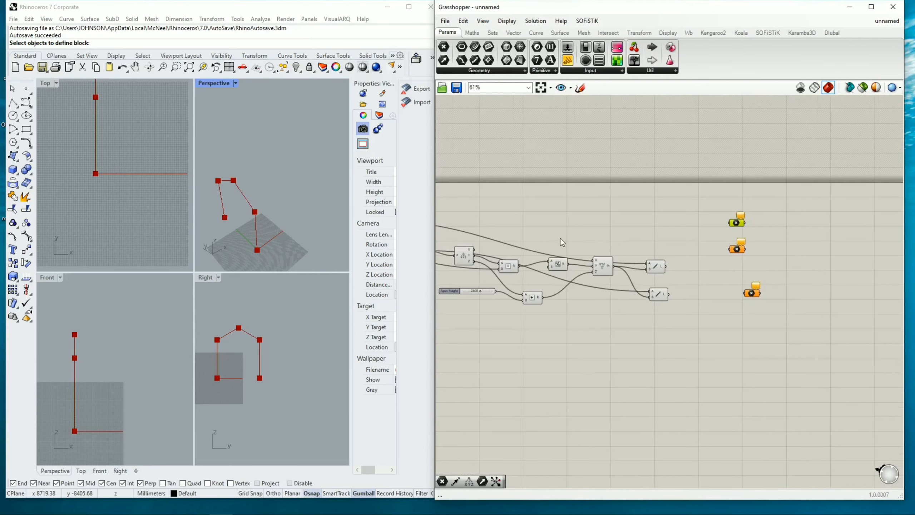
# Step: Feed the first column's top point from its Construct Point component into the uppermost Point parameter
pyautogui.moveTo(574, 242); pyautogui.dragTo(799, 264, button='right')
pyautogui.moveTo(735, 227); pyautogui.dragTo(481, 276, button='right')
pyautogui.click(450, 277)
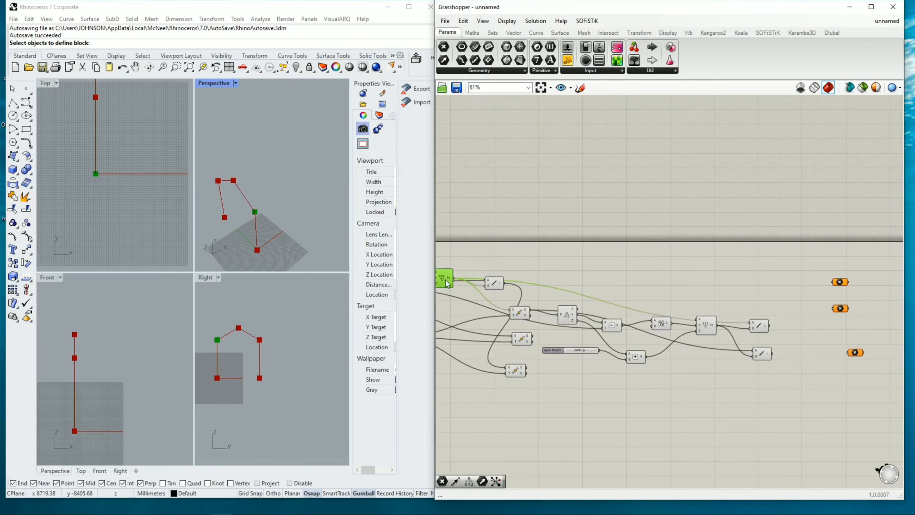
pyautogui.moveTo(454, 278); pyautogui.dragTo(813, 273)
pyautogui.click(811, 302)
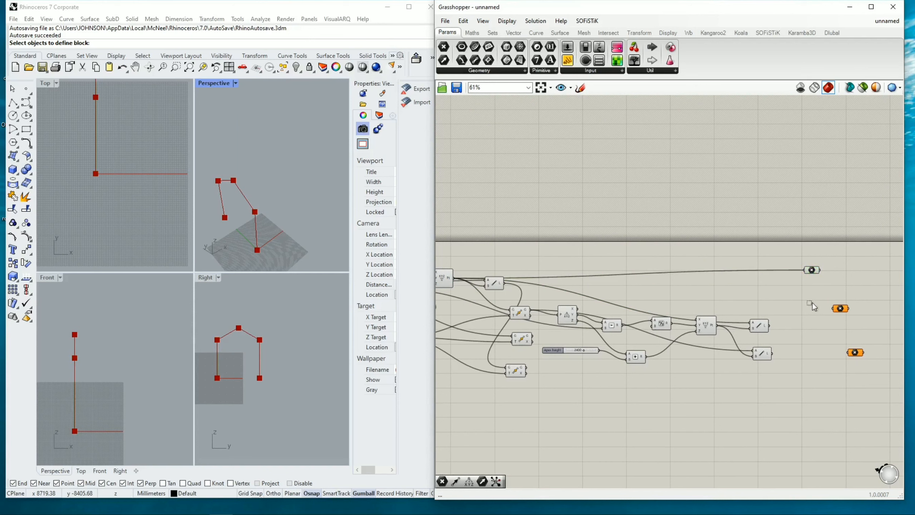
# Step: Connect the second column's top point from the Move component's geometry output to the middle Point parameter
pyautogui.moveTo(840, 309); pyautogui.dragTo(815, 304)
pyautogui.click(526, 314)
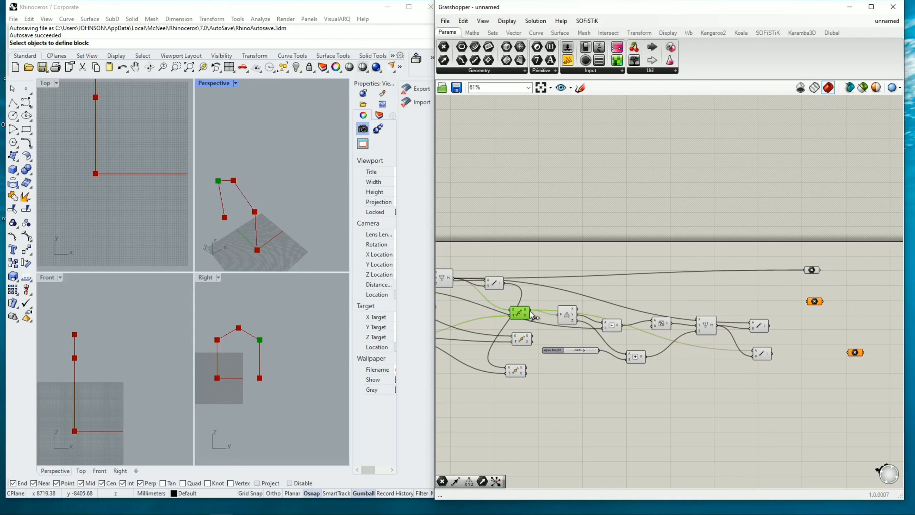
pyautogui.moveTo(531, 313); pyautogui.dragTo(813, 301)
pyautogui.click(815, 302)
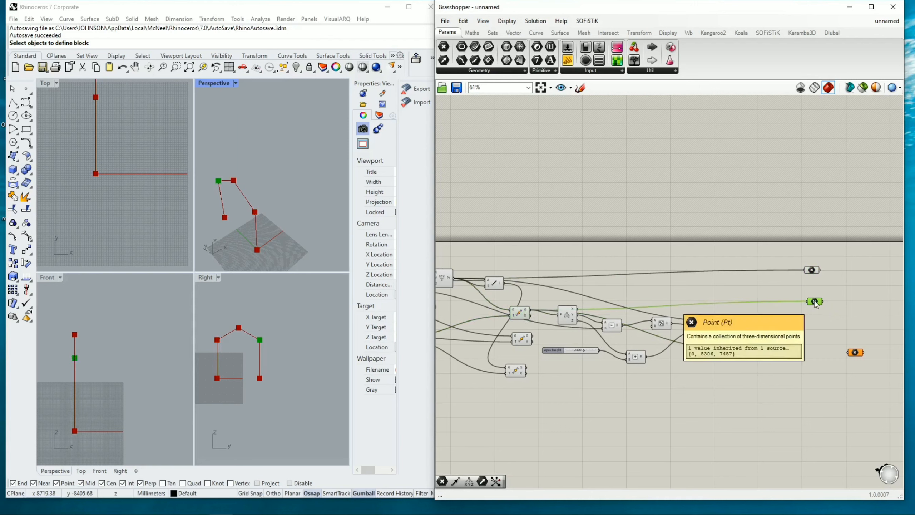
# Step: Feed the apex Construct Point output into the third Point parameter and align the three Point parameters in a column
pyautogui.click(524, 342)
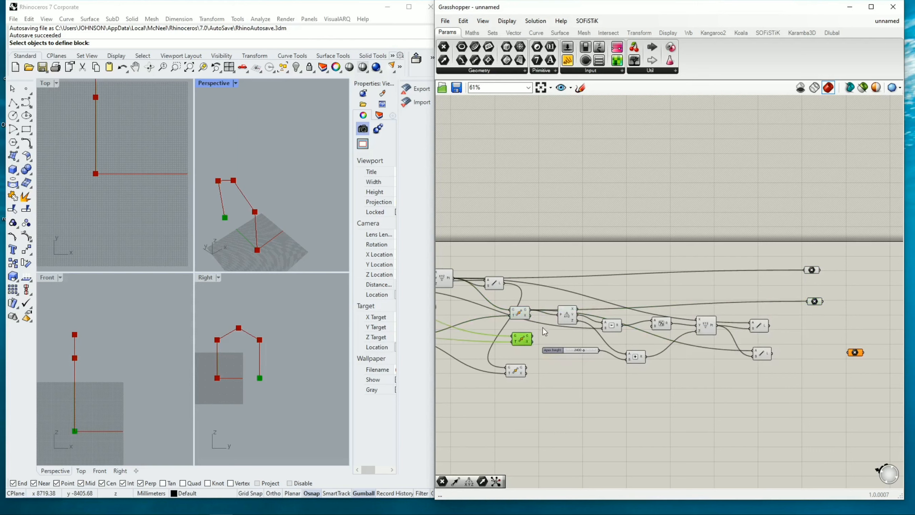
pyautogui.click(705, 326)
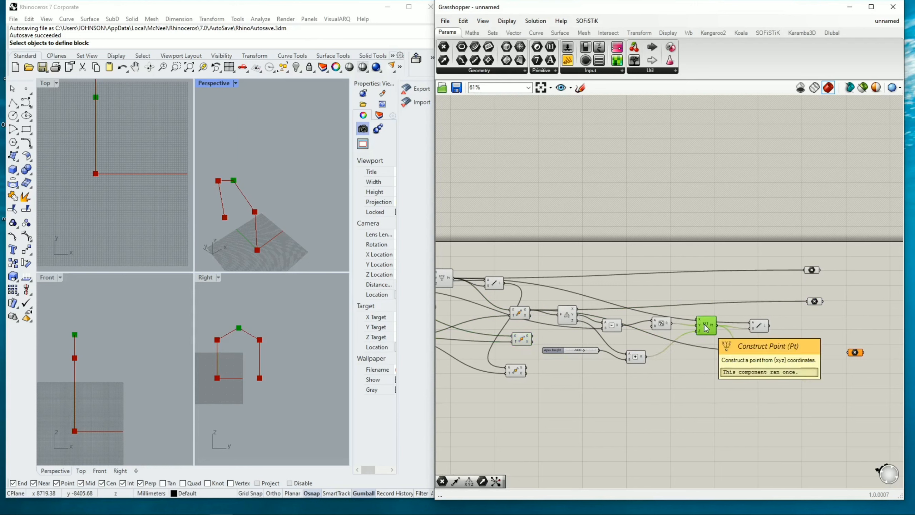
pyautogui.moveTo(717, 325); pyautogui.dragTo(837, 320)
pyautogui.moveTo(811, 270); pyautogui.dragTo(844, 266)
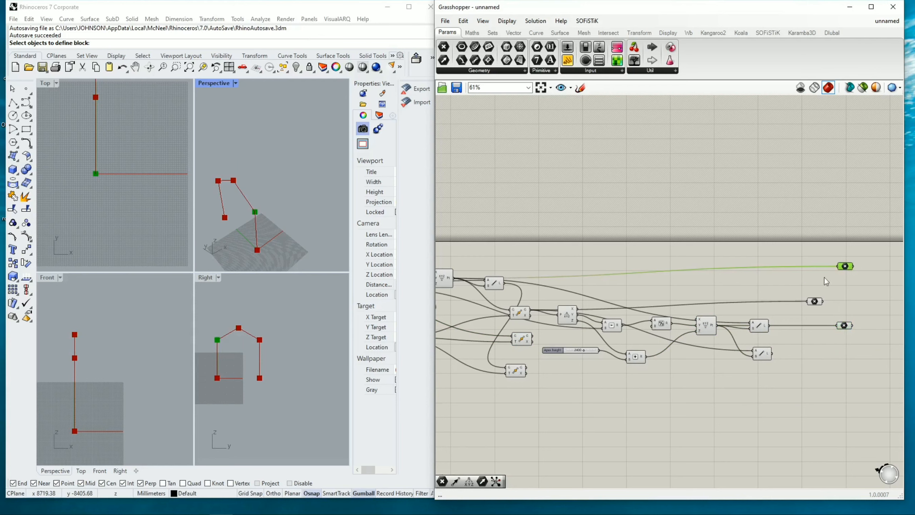
pyautogui.moveTo(814, 302); pyautogui.dragTo(849, 296)
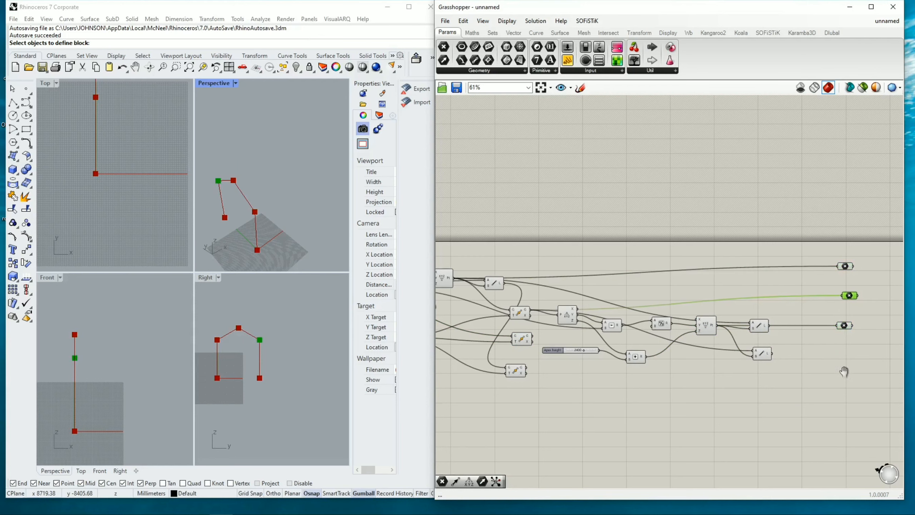
# Step: Add a Line parameter below the rafter Line components and connect the first column's Line output to it
pyautogui.moveTo(843, 372); pyautogui.dragTo(758, 302, button='right')
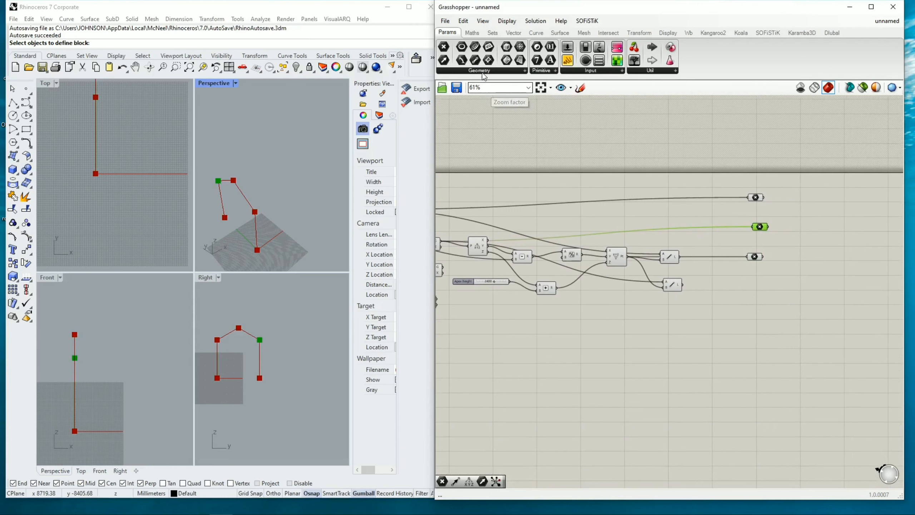
pyautogui.moveTo(478, 65); pyautogui.dragTo(766, 320)
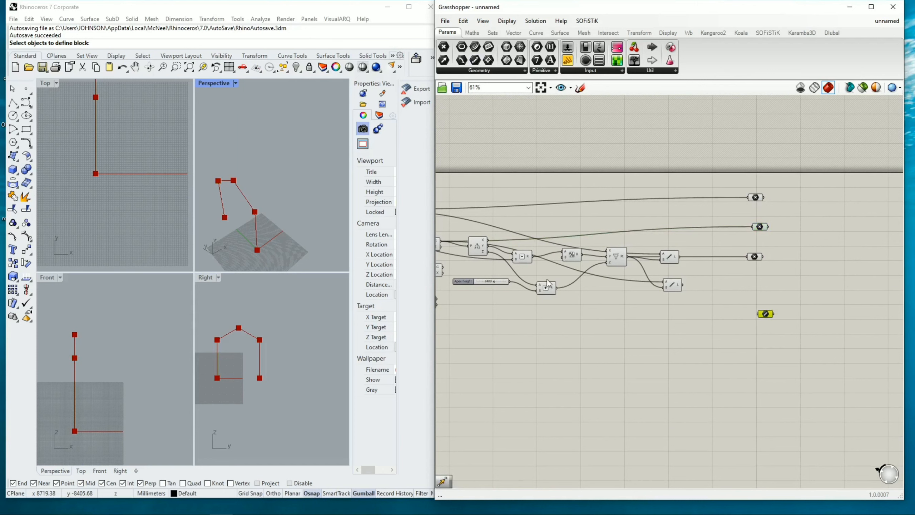
pyautogui.moveTo(518, 189); pyautogui.dragTo(669, 242, button='right')
pyautogui.click(561, 265)
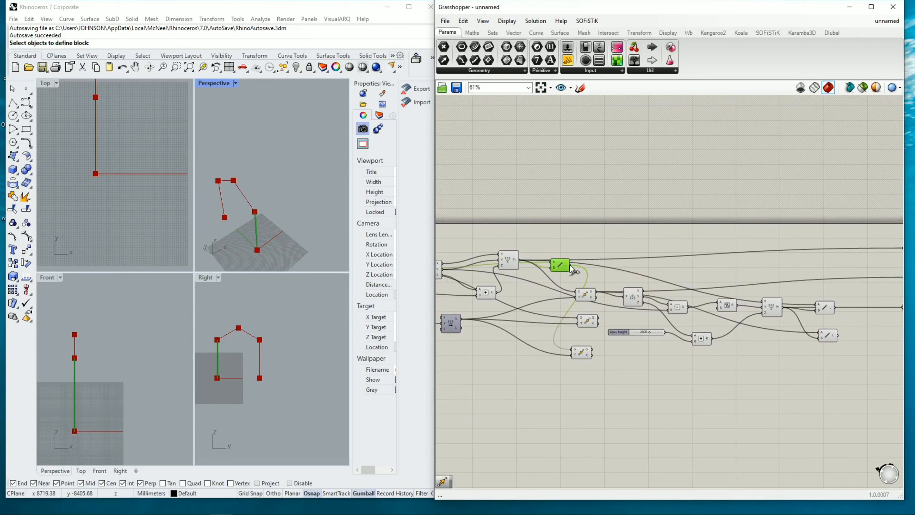
pyautogui.moveTo(828, 338)
pyautogui.mouseDown()
pyautogui.moveTo(853, 333)
pyautogui.moveTo(816, 329)
pyautogui.mouseUp()
pyautogui.moveTo(856, 356); pyautogui.dragTo(736, 341, button='right')
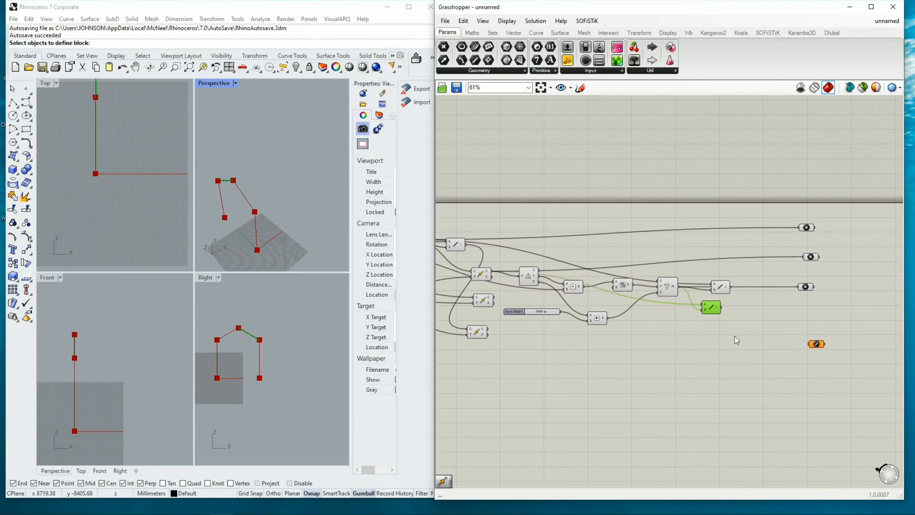
pyautogui.moveTo(817, 346); pyautogui.dragTo(694, 347)
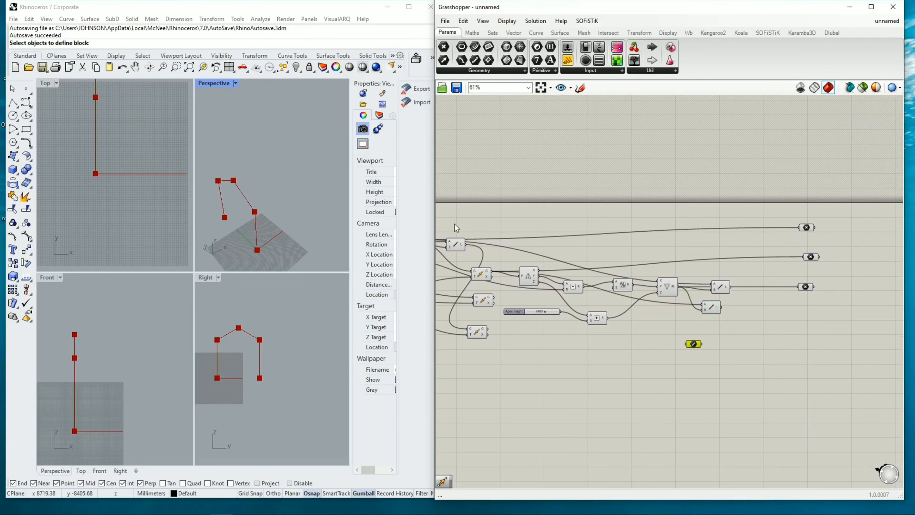
pyautogui.moveTo(466, 247); pyautogui.dragTo(686, 343)
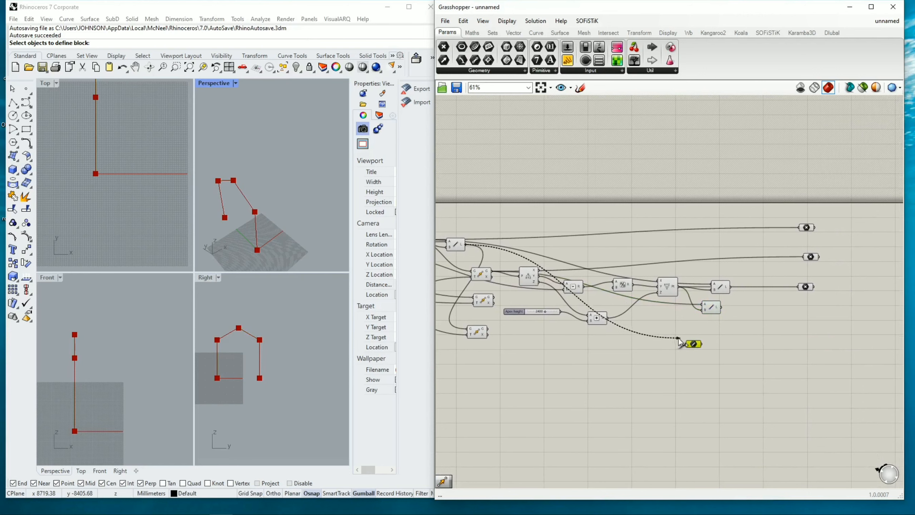
# Step: Move the Line parameter beyond the rafter components and add the first rafter's Line output as another source
pyautogui.moveTo(767, 333); pyautogui.dragTo(838, 325, button='right')
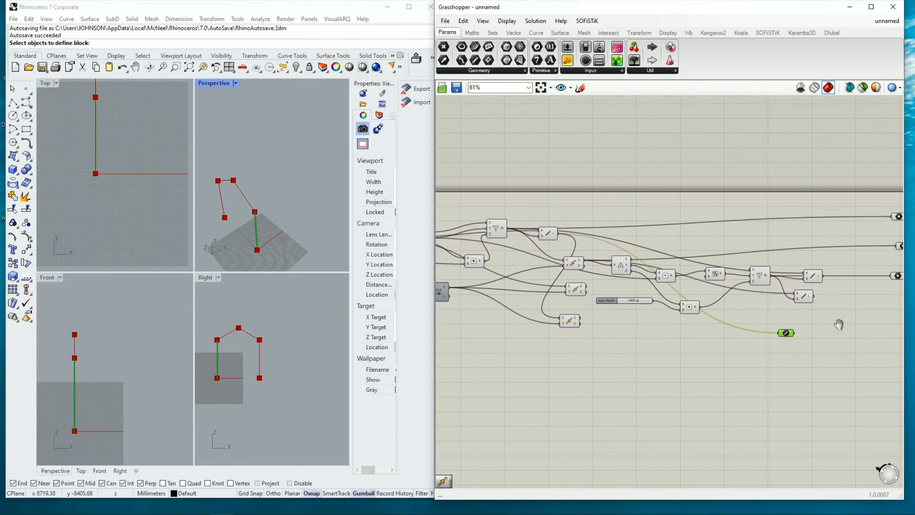
pyautogui.moveTo(839, 324); pyautogui.dragTo(811, 334, button='right')
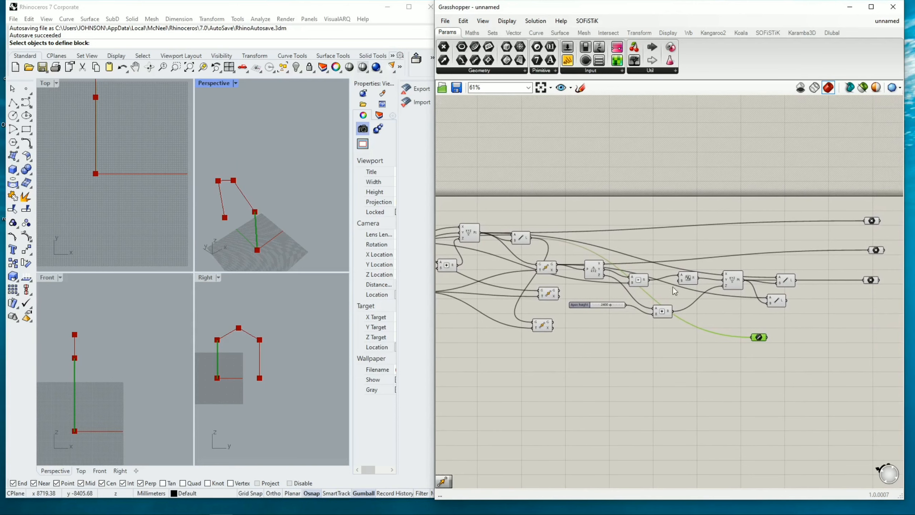
pyautogui.click(785, 282)
pyautogui.moveTo(786, 281); pyautogui.dragTo(778, 279)
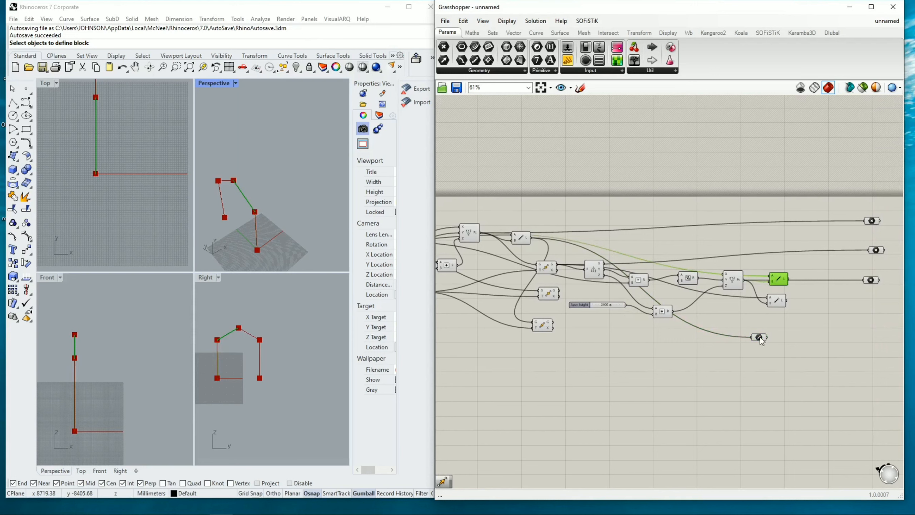
pyautogui.moveTo(759, 337); pyautogui.dragTo(861, 335)
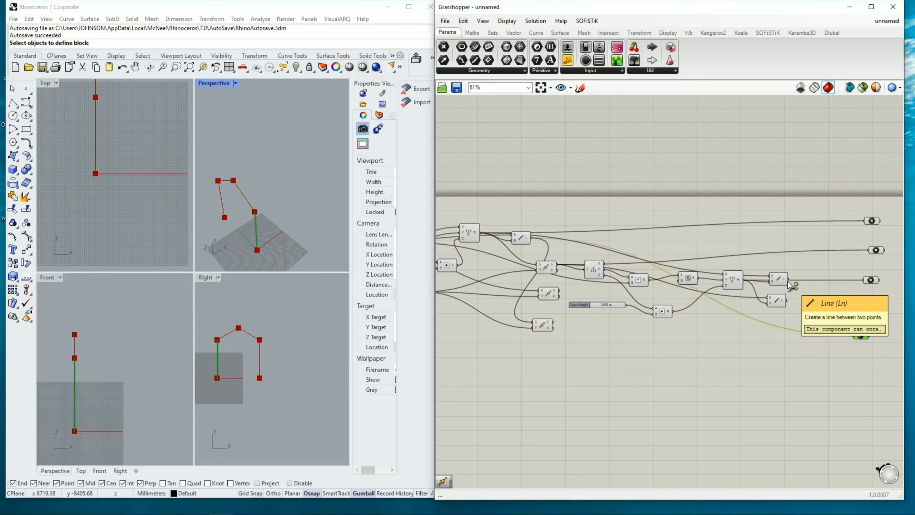
pyautogui.moveTo(788, 282); pyautogui.dragTo(852, 337)
# Step: Add the opposite rafter's Line output and the moved second column to the Line parameter's sources
pyautogui.click(782, 301)
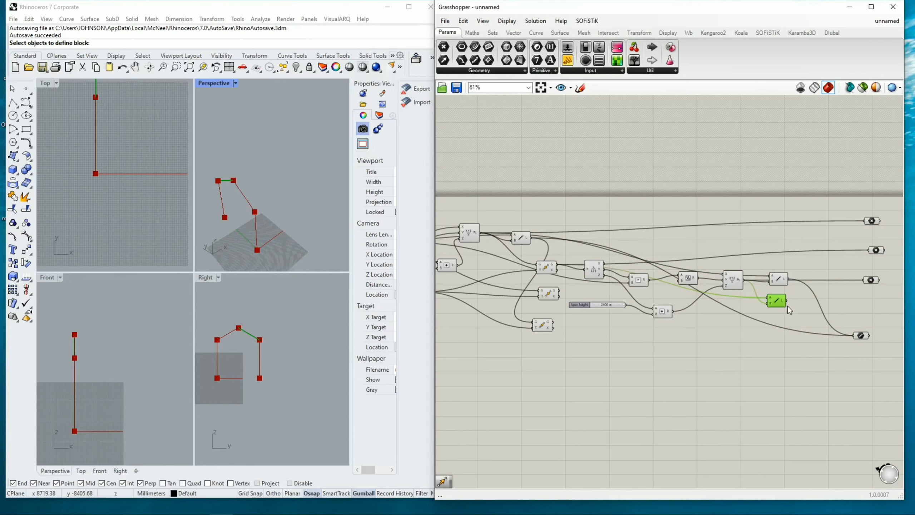
pyautogui.moveTo(786, 300); pyautogui.dragTo(857, 334)
pyautogui.click(548, 325)
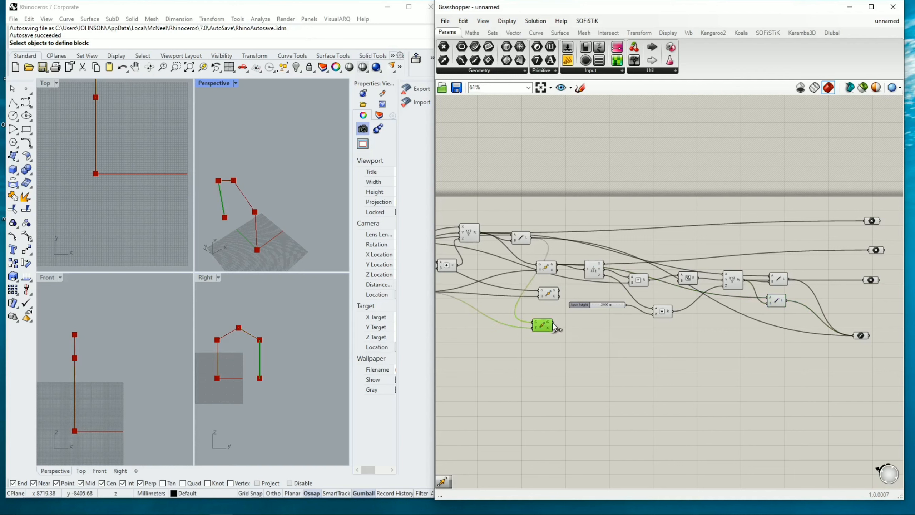
pyautogui.moveTo(554, 325); pyautogui.dragTo(800, 339)
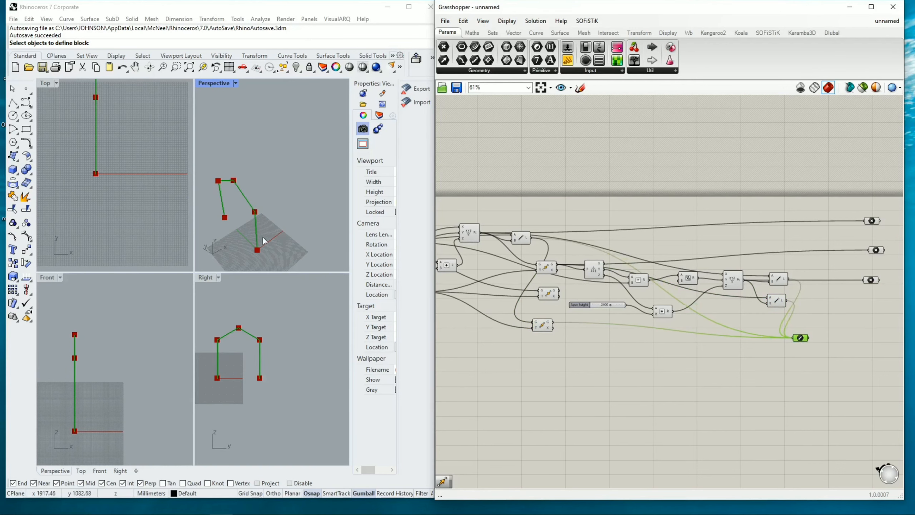
# Step: Align the Line parameter beneath the three Point parameters and select each parameter to check its geometry in the viewports
pyautogui.moveTo(804, 342); pyautogui.dragTo(865, 343)
pyautogui.click(876, 281)
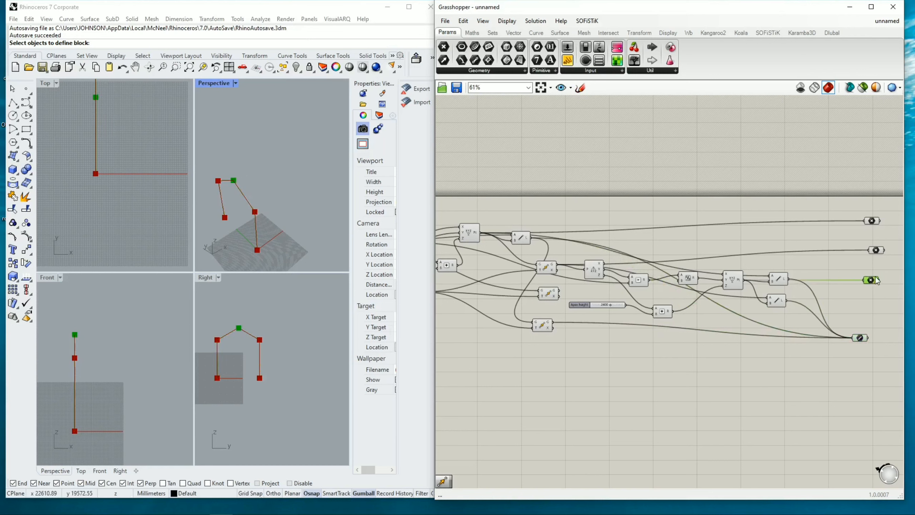
pyautogui.click(877, 251)
pyautogui.click(871, 221)
pyautogui.moveTo(791, 307); pyautogui.dragTo(632, 323, button='right')
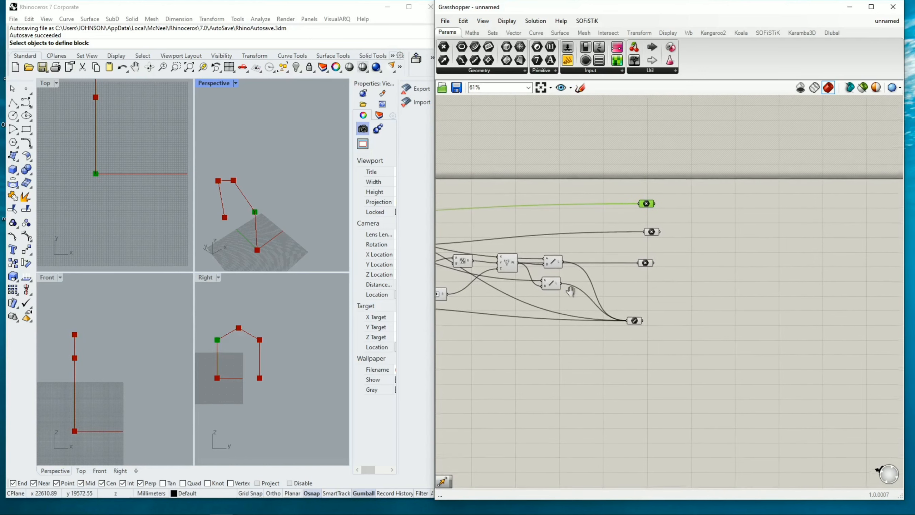
pyautogui.click(632, 322)
pyautogui.moveTo(637, 325)
pyautogui.mouseDown()
pyautogui.moveTo(658, 320)
pyautogui.moveTo(644, 323)
pyautogui.mouseUp()
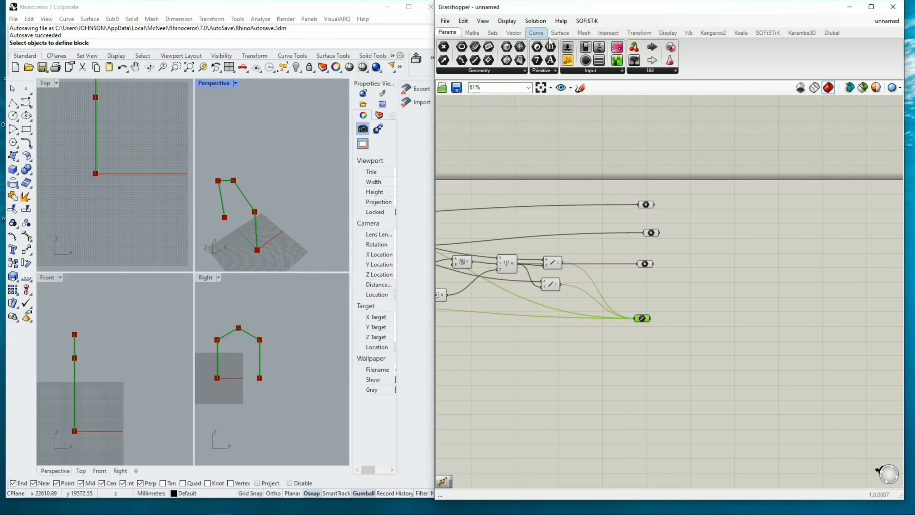
# Step: Place three Move components in a column, one beside each Point parameter
pyautogui.click(639, 34)
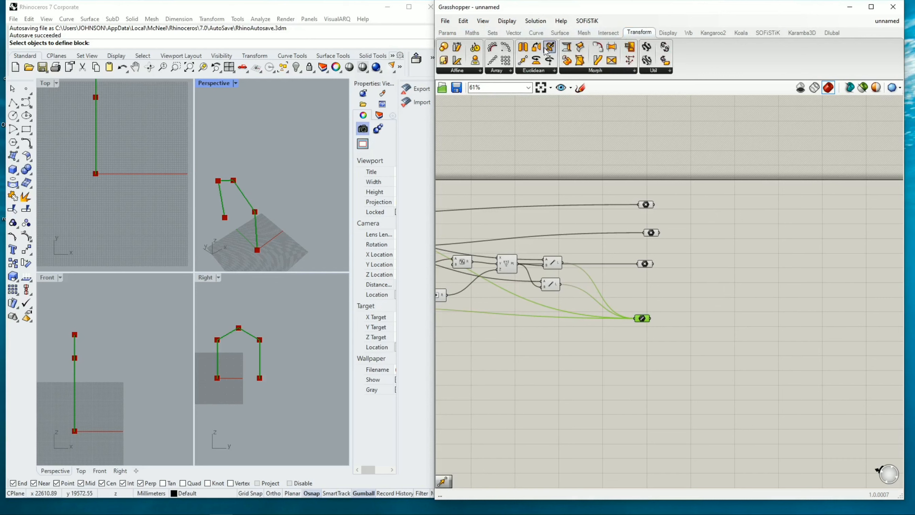
pyautogui.moveTo(716, 206); pyautogui.dragTo(716, 209)
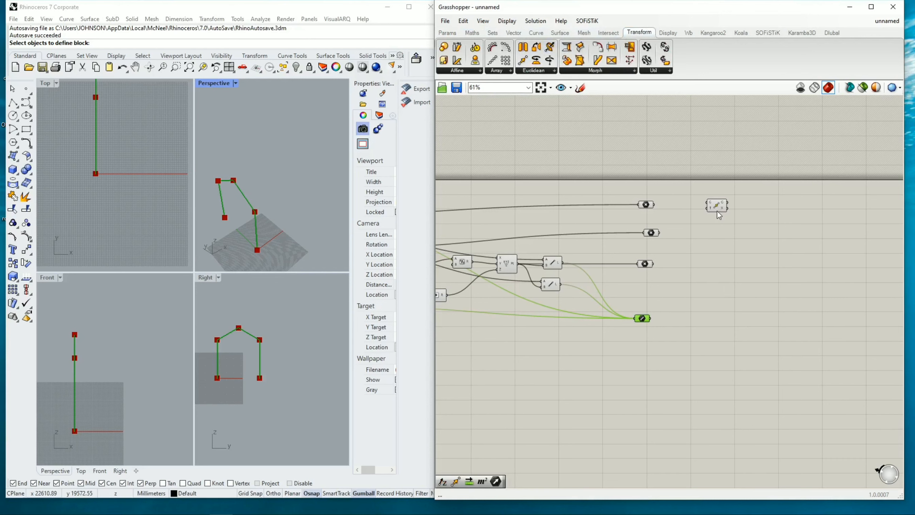
pyautogui.scroll(2, 727, 198)
pyautogui.moveTo(523, 60); pyautogui.dragTo(717, 246)
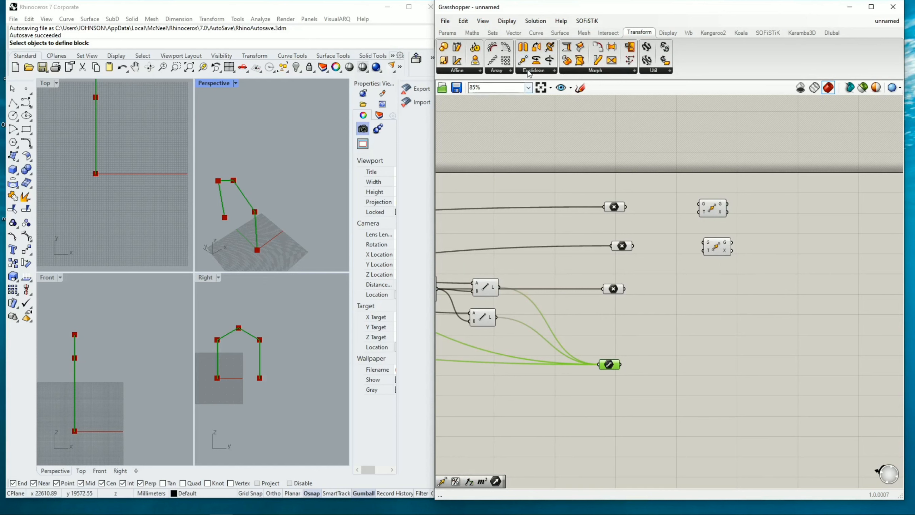
pyautogui.moveTo(722, 307); pyautogui.dragTo(715, 289)
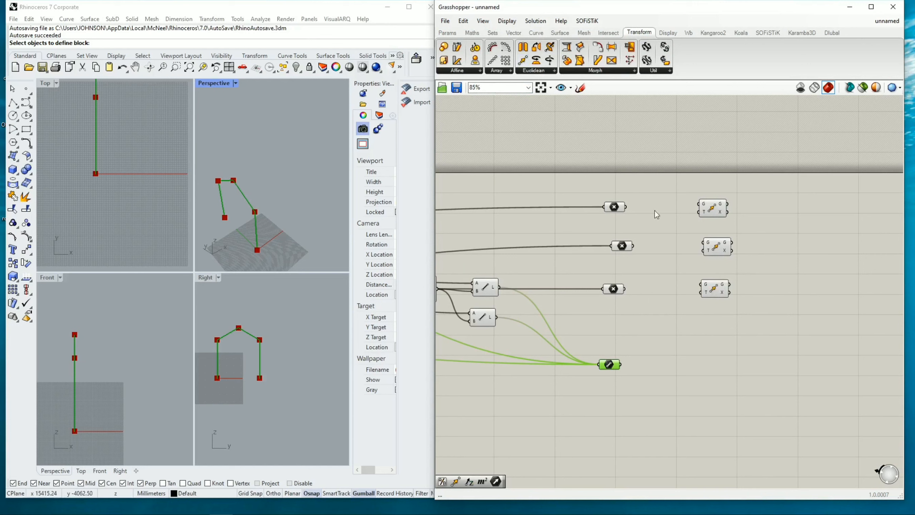
# Step: Connect each of the three Point parameters to the geometry input of its neighbouring Move component
pyautogui.moveTo(628, 209); pyautogui.dragTo(699, 204)
pyautogui.moveTo(636, 249); pyautogui.dragTo(702, 243)
pyautogui.moveTo(626, 292); pyautogui.dragTo(700, 284)
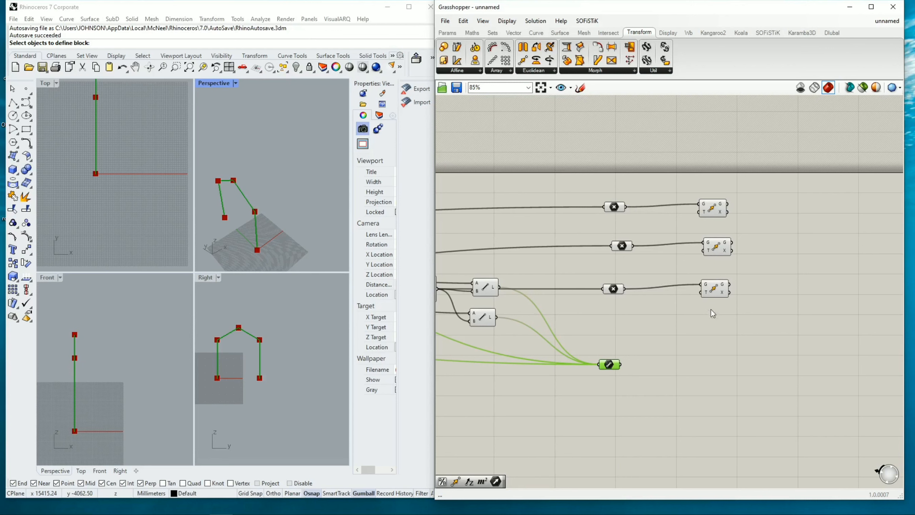
# Step: Place a Series component on the canvas below the three new Move components
pyautogui.moveTo(705, 295)
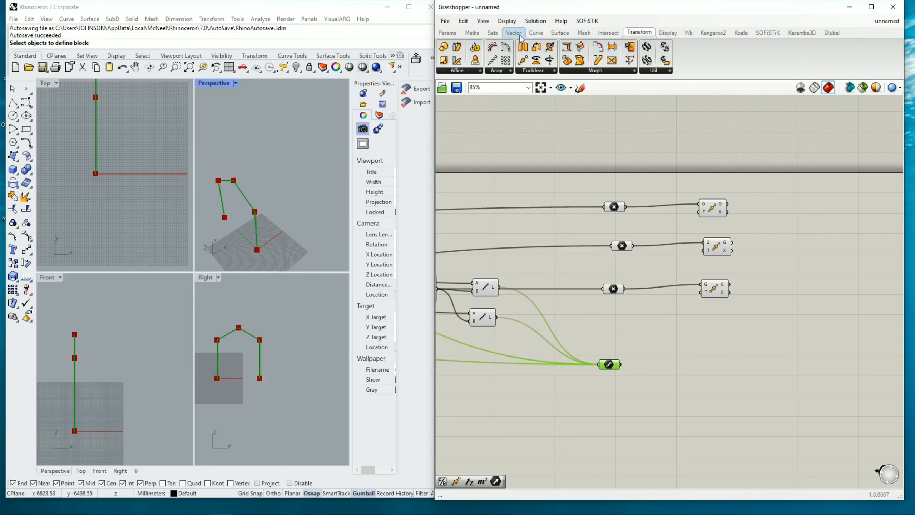
pyautogui.click(493, 33)
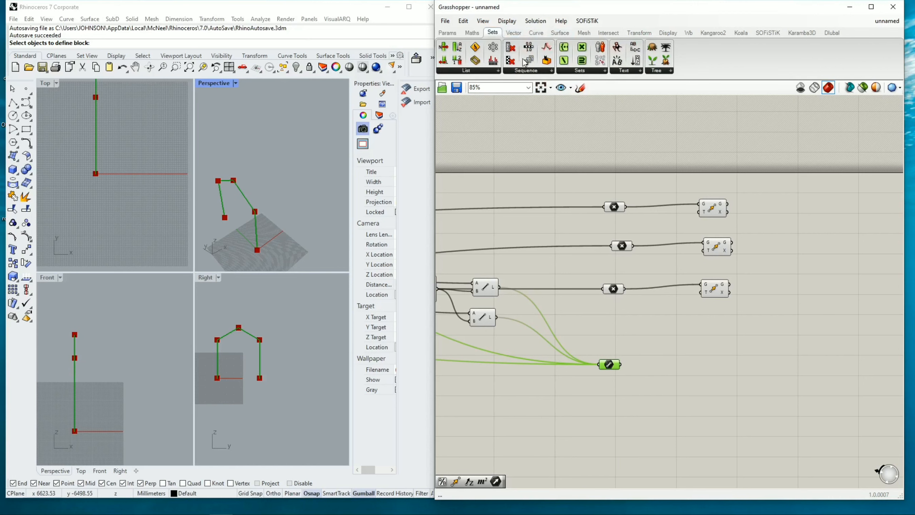
pyautogui.moveTo(527, 62); pyautogui.dragTo(691, 275)
pyautogui.moveTo(698, 345); pyautogui.dragTo(698, 344)
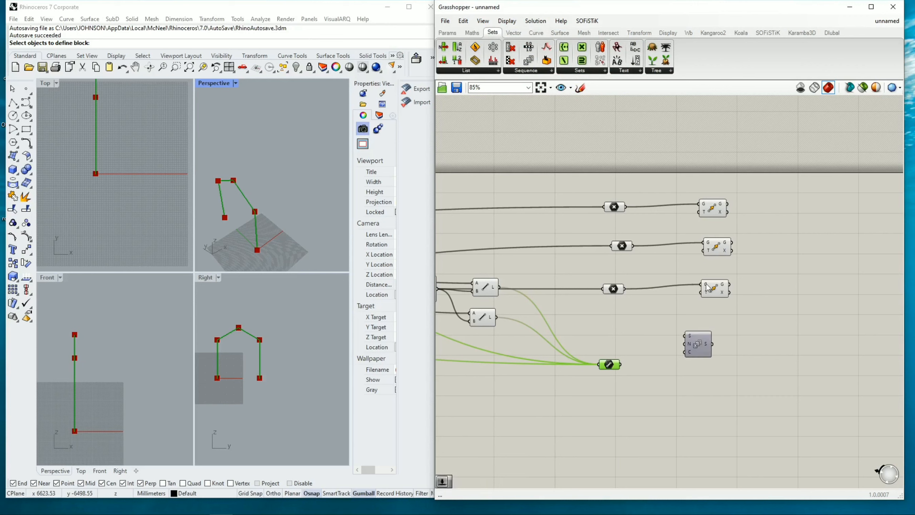
# Step: Shift the three Move components farther from the Point parameters and position the Series component in the space between
pyautogui.moveTo(717, 294)
pyautogui.mouseDown()
pyautogui.moveTo(813, 278)
pyautogui.moveTo(715, 290)
pyautogui.mouseUp()
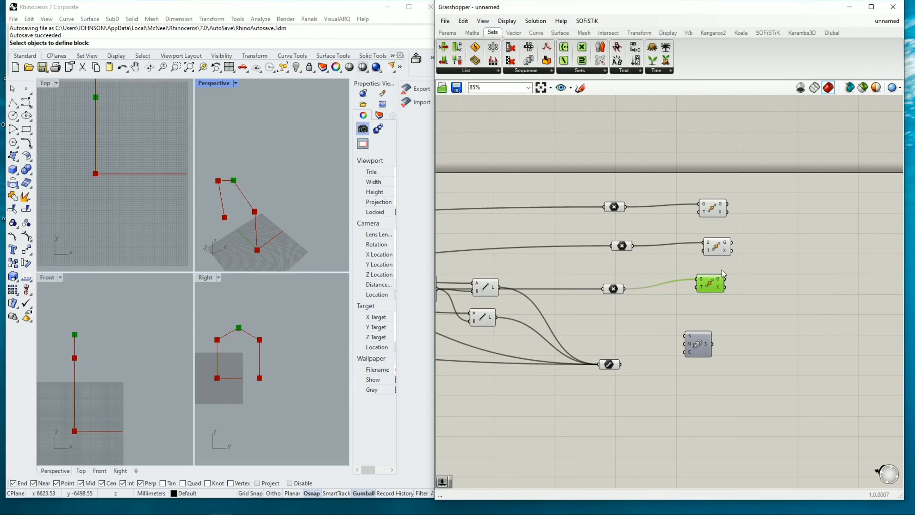
pyautogui.moveTo(719, 251); pyautogui.dragTo(889, 242)
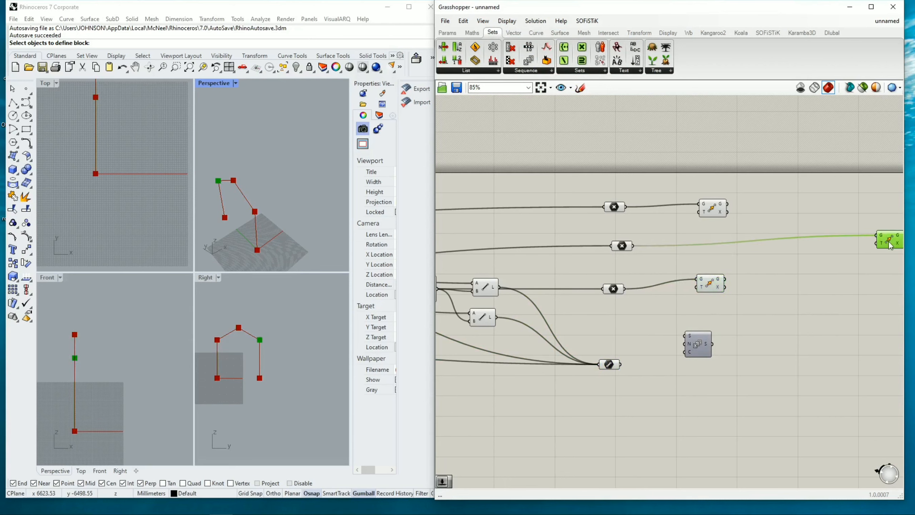
pyautogui.click(716, 212)
pyautogui.moveTo(719, 213); pyautogui.dragTo(867, 201)
pyautogui.moveTo(716, 288); pyautogui.dragTo(888, 277)
pyautogui.moveTo(703, 347); pyautogui.dragTo(749, 320)
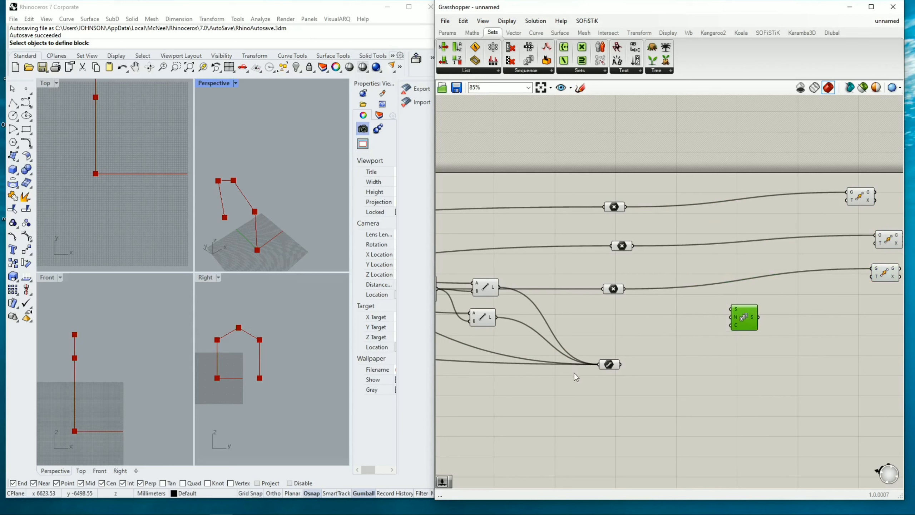
# Step: Lower the Line parameter and place two number sliders with values 2 and 3 beside the Series component
pyautogui.moveTo(612, 365); pyautogui.dragTo(613, 405)
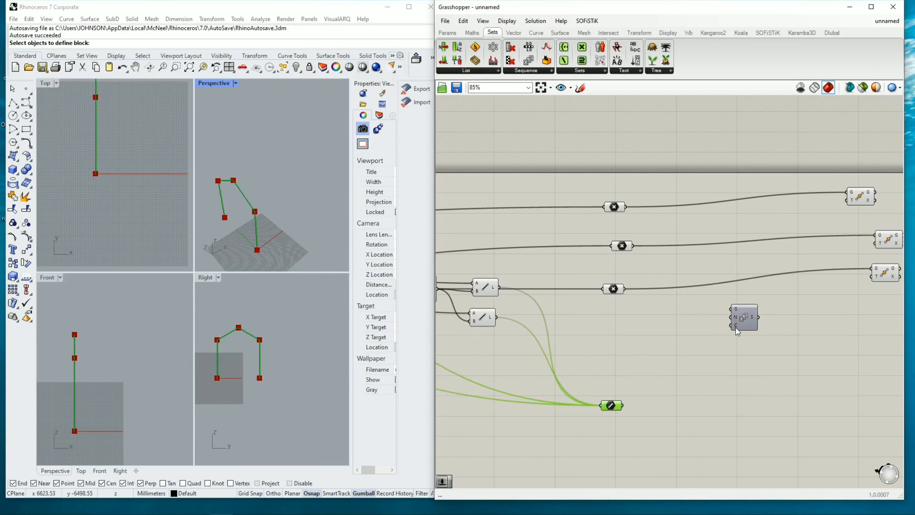
pyautogui.doubleClick(662, 326)
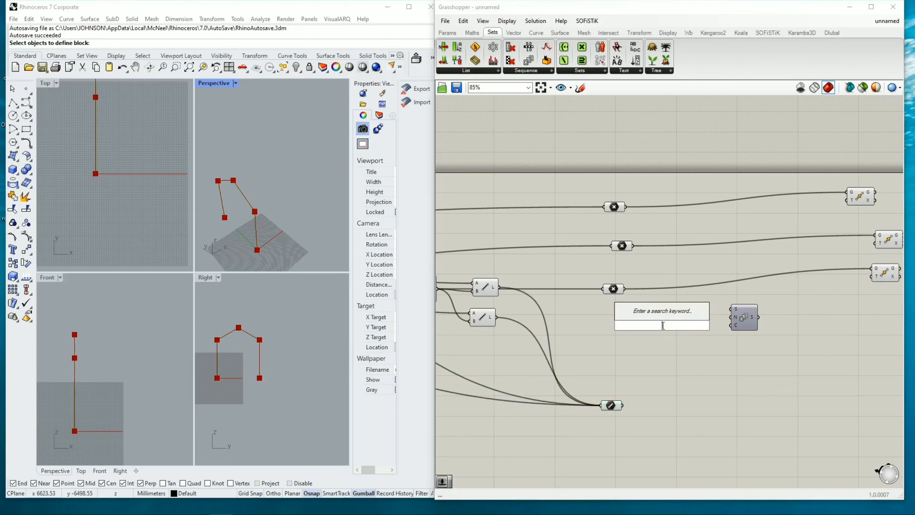
pyautogui.write('5')
pyautogui.press('Return')
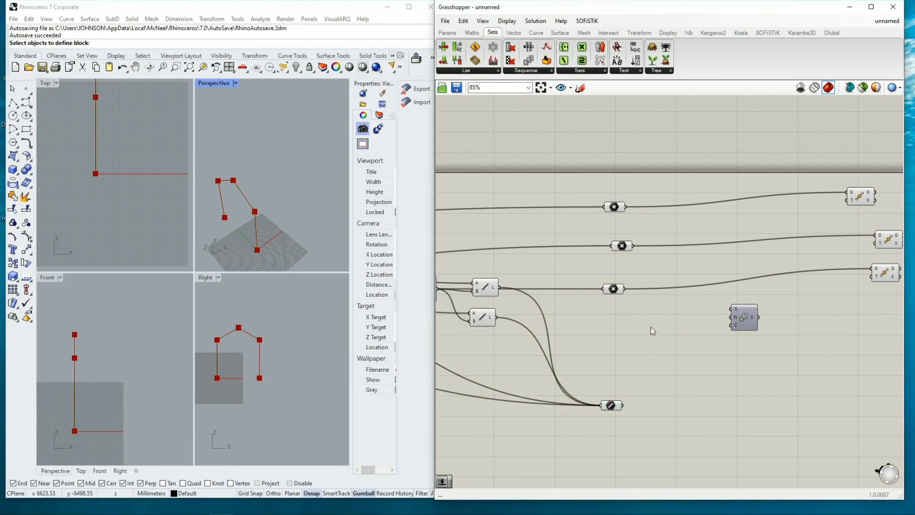
pyautogui.doubleClick(651, 329)
pyautogui.write('5')
pyautogui.press('Return')
pyautogui.doubleClick(644, 334)
pyautogui.write('3')
pyautogui.press('Return')
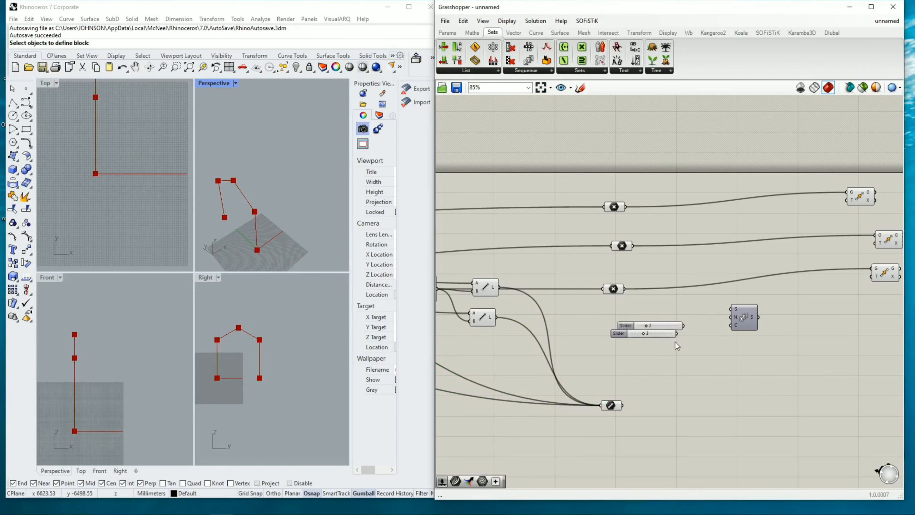
# Step: Name the upper slider "frame spacing" and set its maximum to 10000
pyautogui.doubleClick(625, 326)
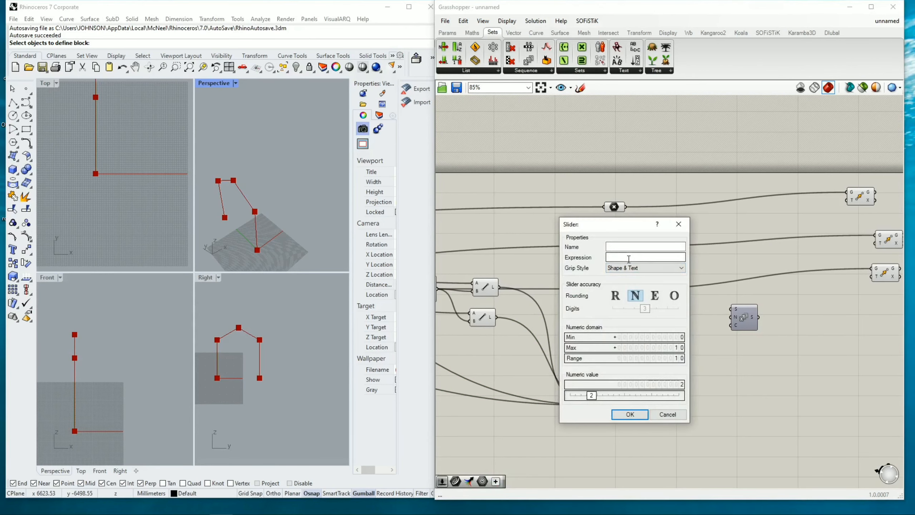
pyautogui.click(624, 246)
pyautogui.write('frame spacing')
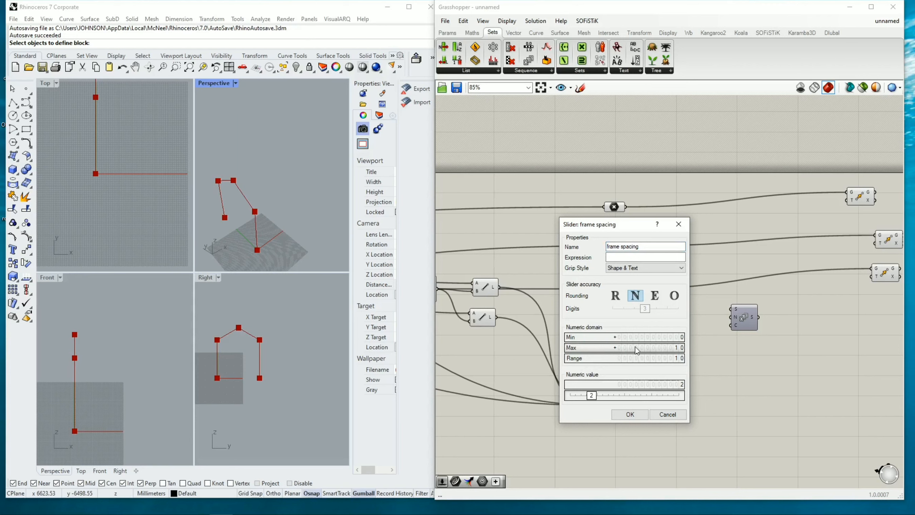
pyautogui.doubleClick(594, 347)
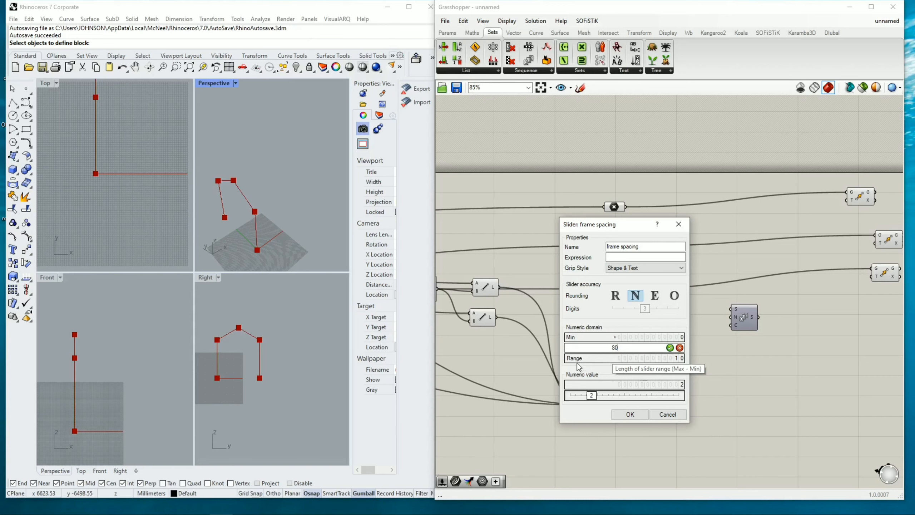
pyautogui.press('BackSpace')
pyautogui.press('BackSpace')
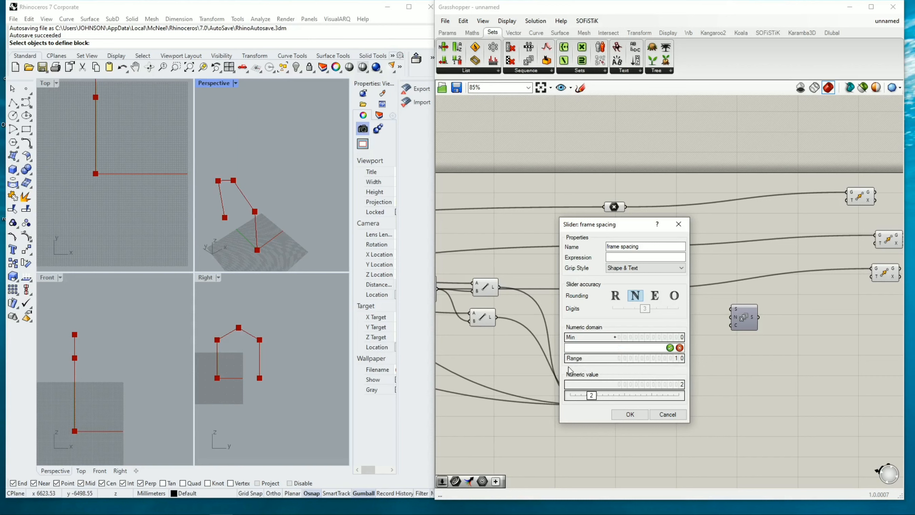
pyautogui.write('10000')
pyautogui.click(670, 347)
pyautogui.click(630, 415)
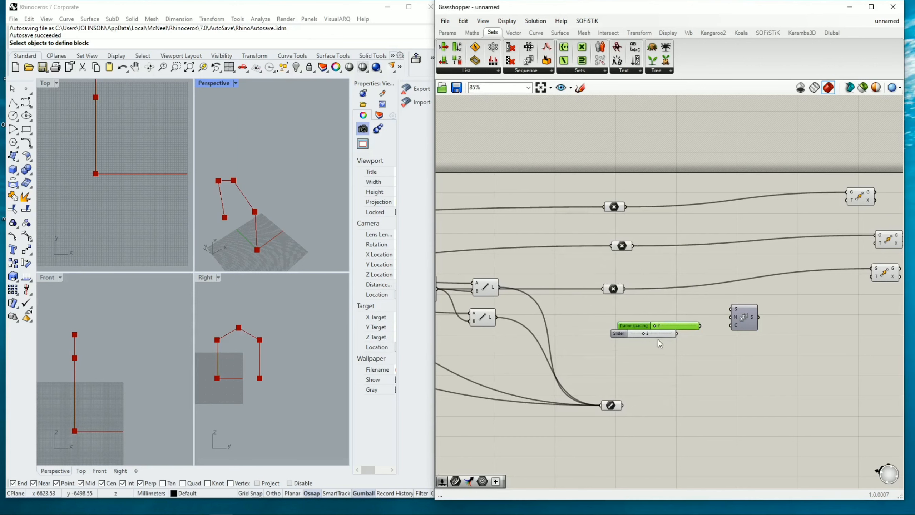
# Step: Separate the second slider from the frame spacing slider and name it "no of frames"
pyautogui.moveTo(623, 332); pyautogui.dragTo(628, 355)
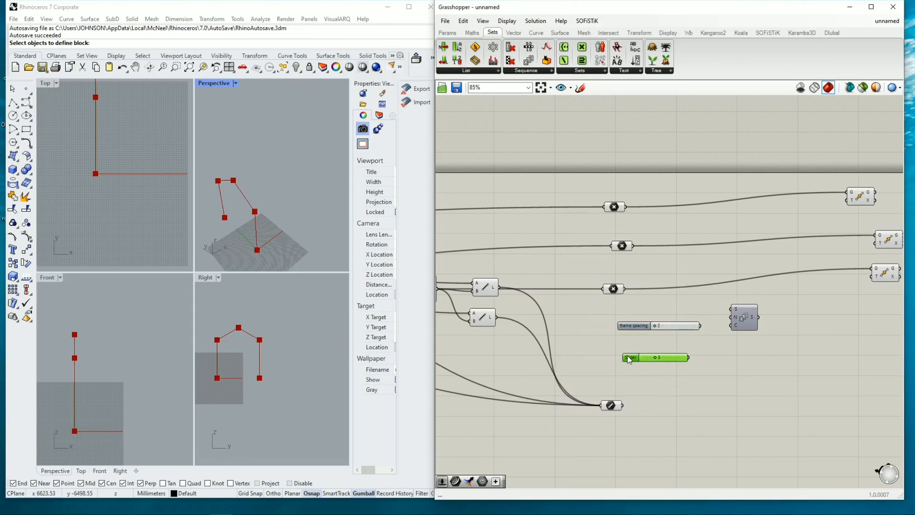
pyautogui.doubleClick(628, 355)
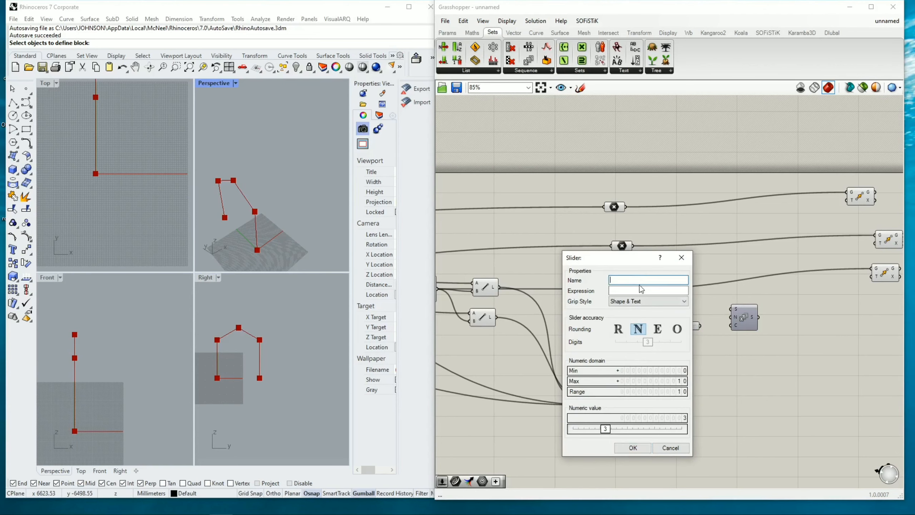
pyautogui.write('no of fra')
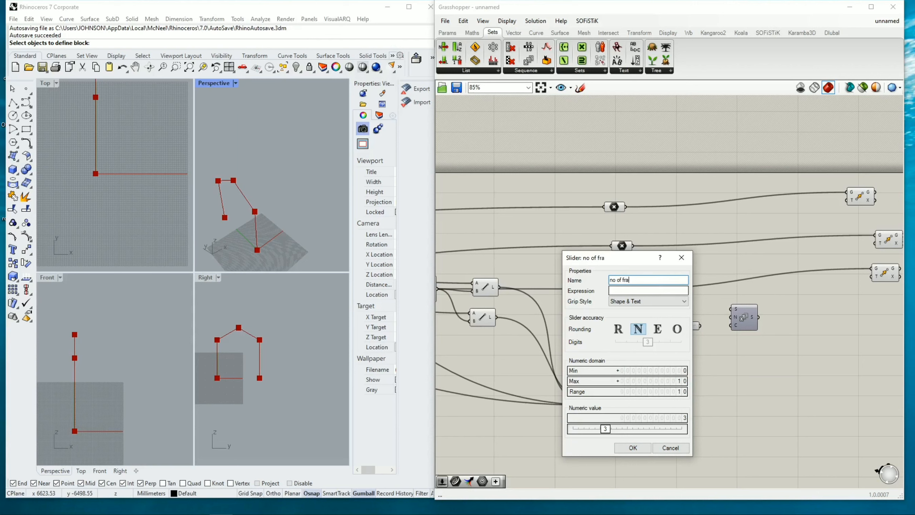
pyautogui.write('mes')
pyautogui.click(632, 447)
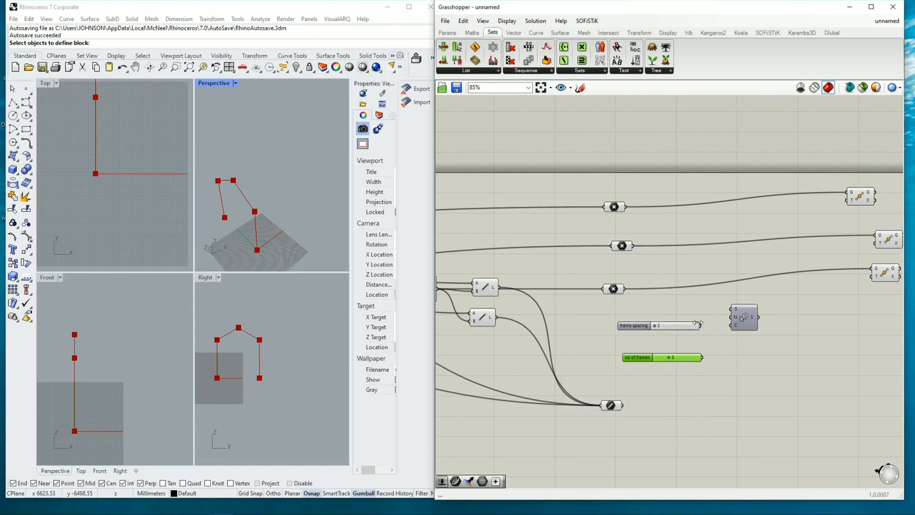
# Step: Connect the frame spacing slider to the Series N input and no of frames to C, with frame spacing set to 5000
pyautogui.moveTo(701, 326); pyautogui.dragTo(733, 317)
pyautogui.moveTo(654, 326); pyautogui.dragTo(674, 325)
pyautogui.doubleClick(664, 326)
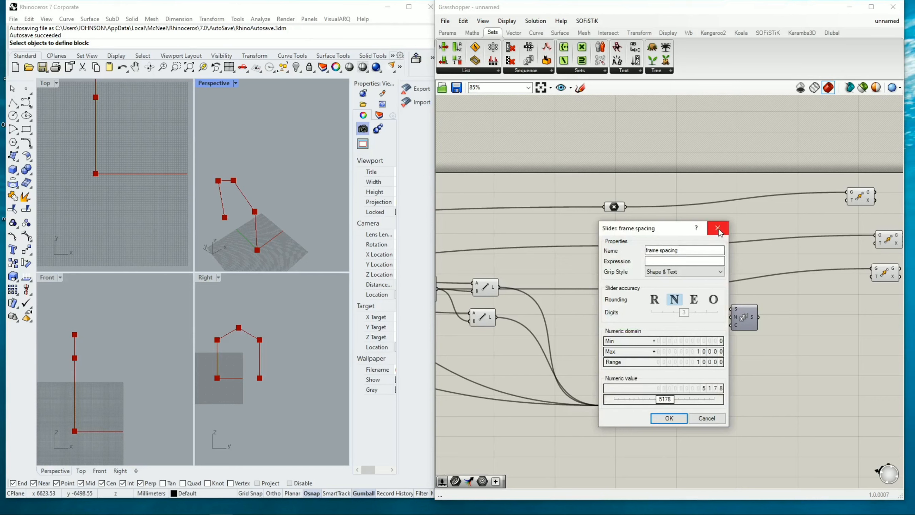
pyautogui.click(718, 228)
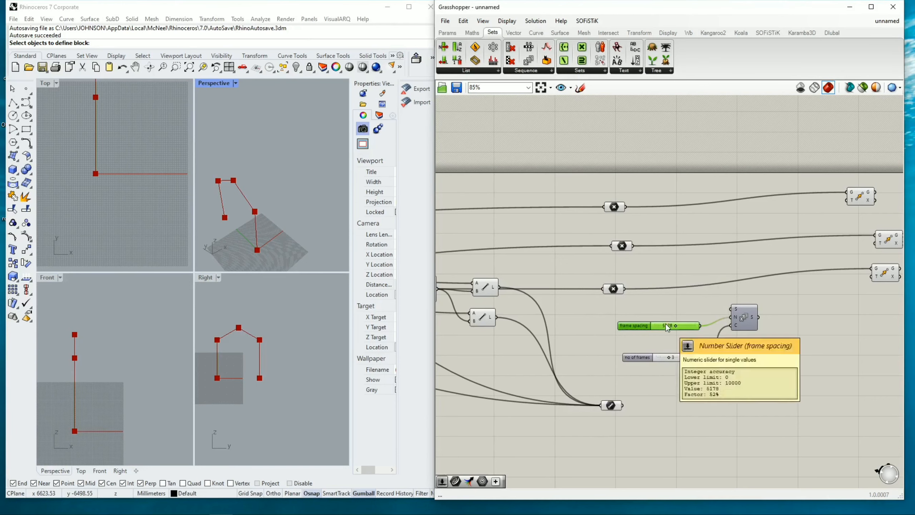
pyautogui.doubleClick(665, 324)
pyautogui.moveTo(670, 398); pyautogui.dragTo(669, 398)
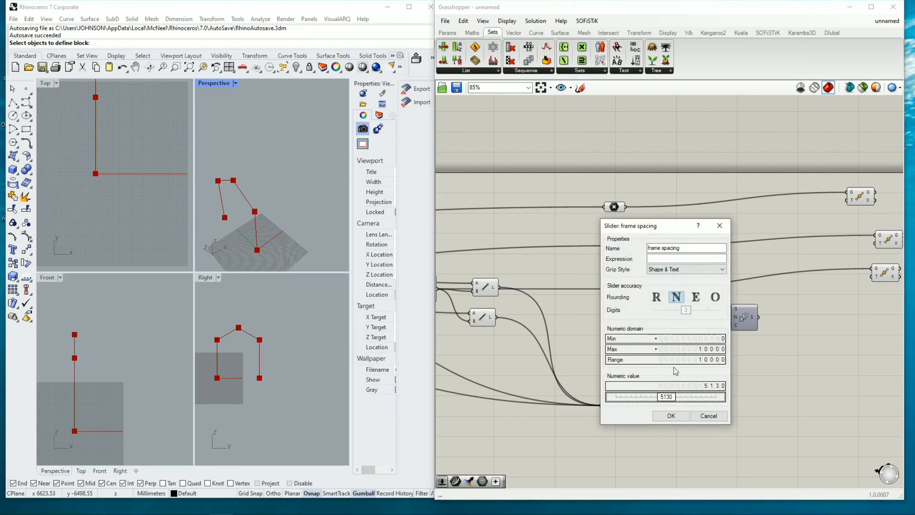
pyautogui.doubleClick(671, 398)
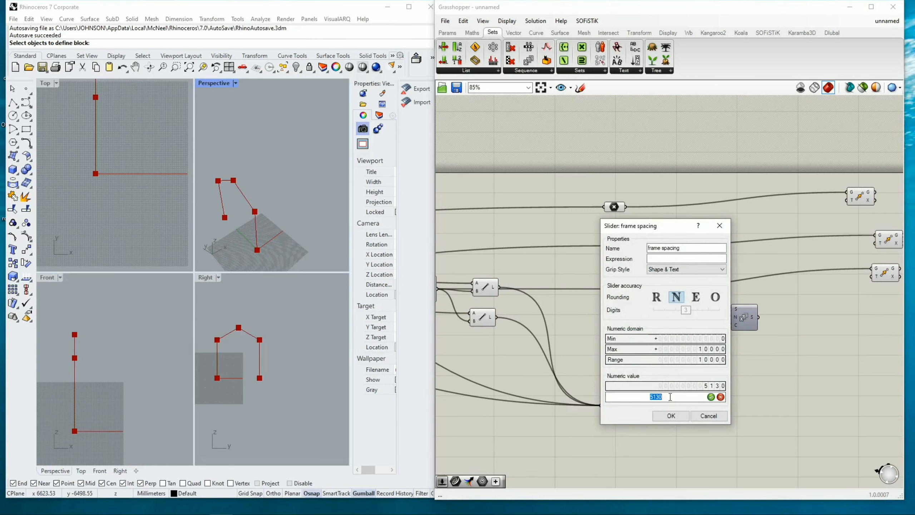
pyautogui.write('50')
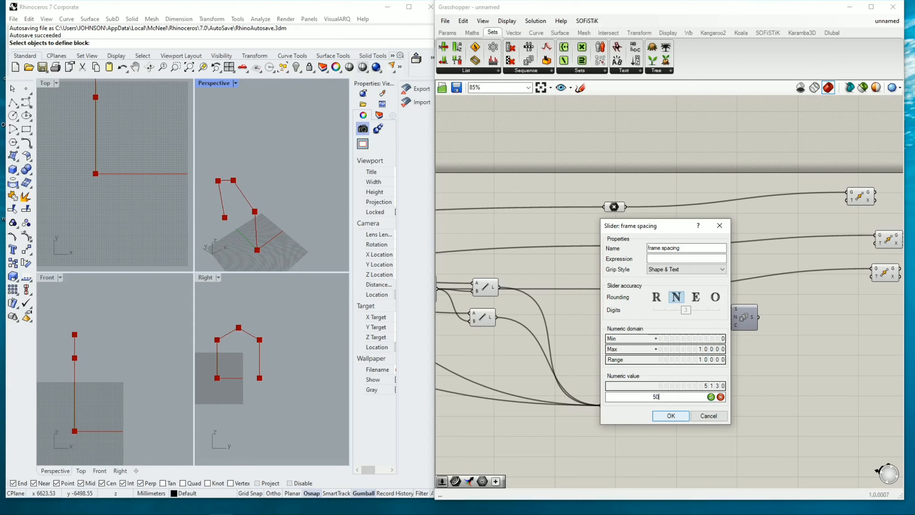
pyautogui.write('00')
pyautogui.click(679, 416)
pyautogui.click(719, 392)
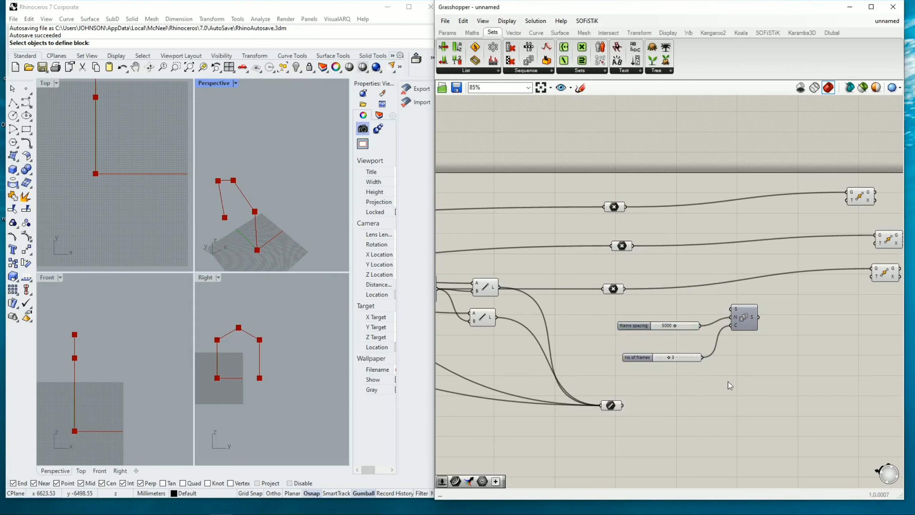
# Step: Try to feed the Series output directly into the translation input of the lowest Move component
pyautogui.scroll(-1, 718, 372)
pyautogui.moveTo(831, 332); pyautogui.dragTo(630, 334, button='right')
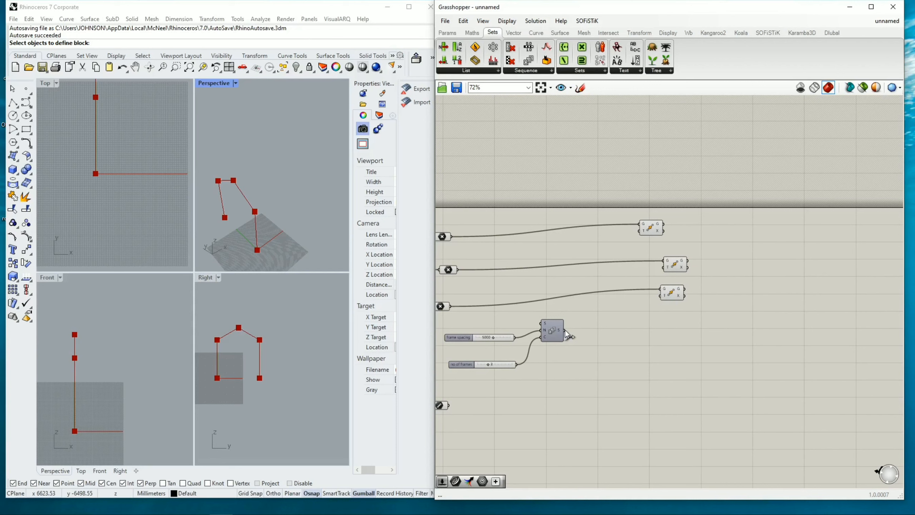
pyautogui.moveTo(564, 330); pyautogui.dragTo(580, 317)
pyautogui.moveTo(636, 294); pyautogui.dragTo(661, 296)
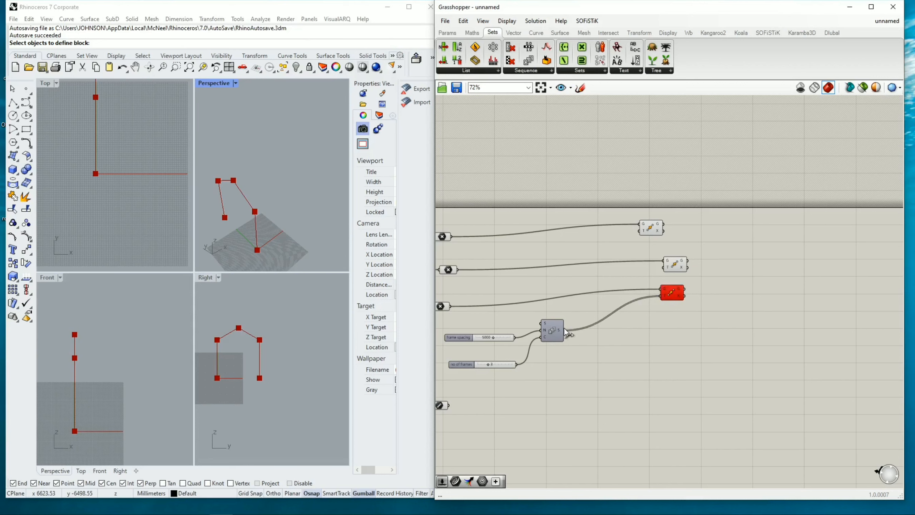
pyautogui.moveTo(560, 334)
pyautogui.moveTo(660, 296); pyautogui.dragTo(660, 296)
pyautogui.moveTo(567, 329); pyautogui.dragTo(566, 330)
pyautogui.keyDown('ctrl'); pyautogui.moveTo(655, 298); pyautogui.dragTo(566, 328); pyautogui.keyUp('ctrl')
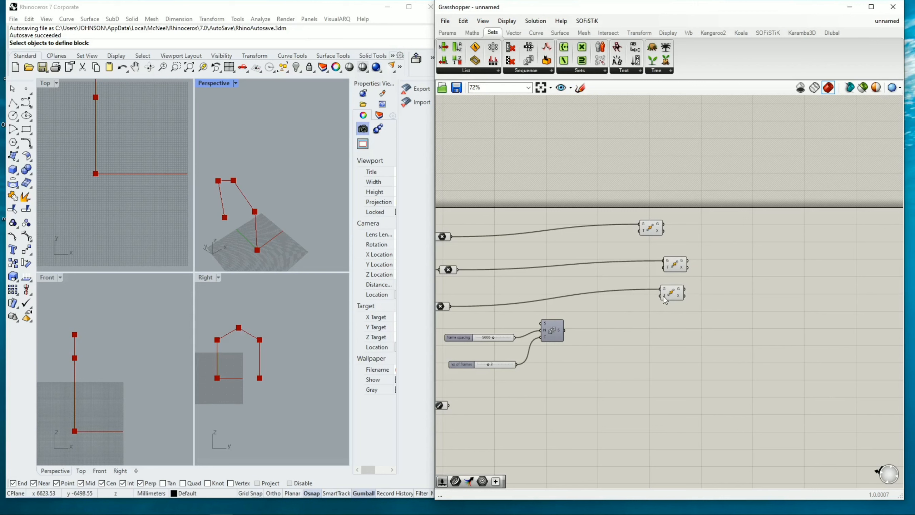
# Step: Place a Vector XYZ component beside the Series component and connect the Series output to its X input
pyautogui.moveTo(666, 296)
pyautogui.doubleClick(593, 326)
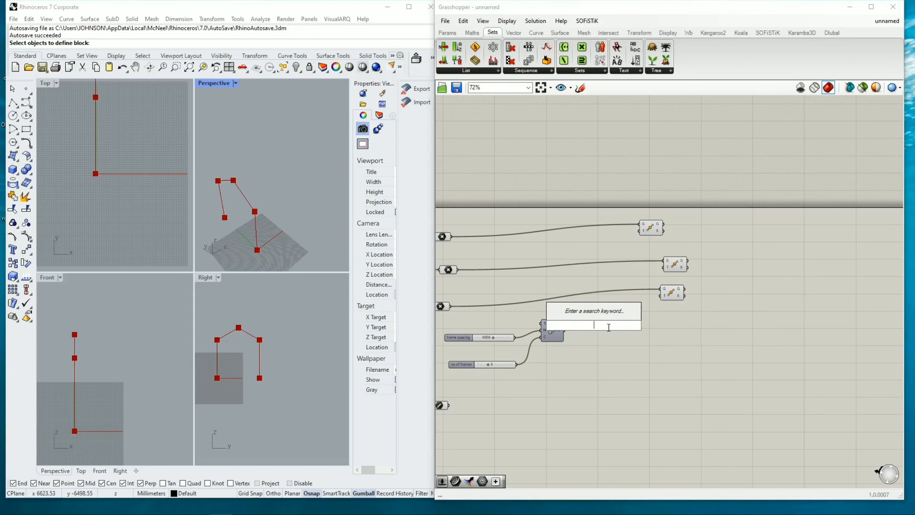
pyautogui.write('vect')
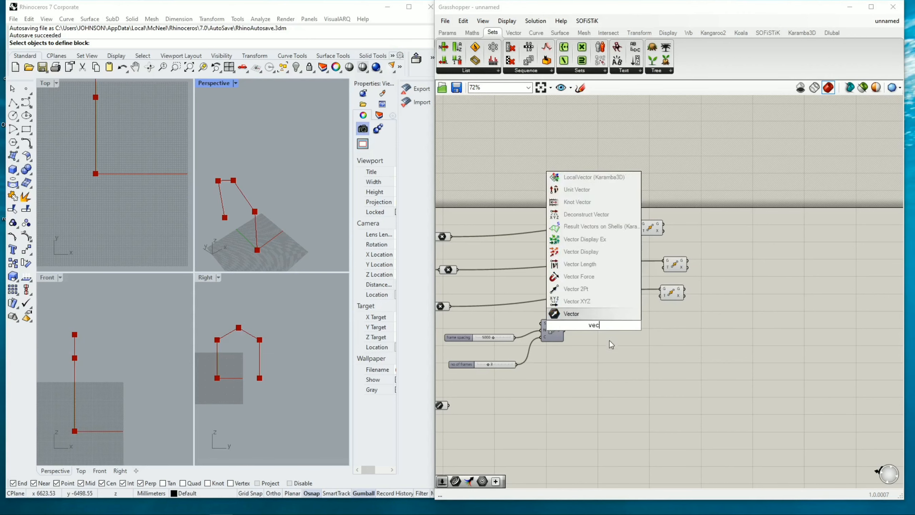
pyautogui.click(576, 302)
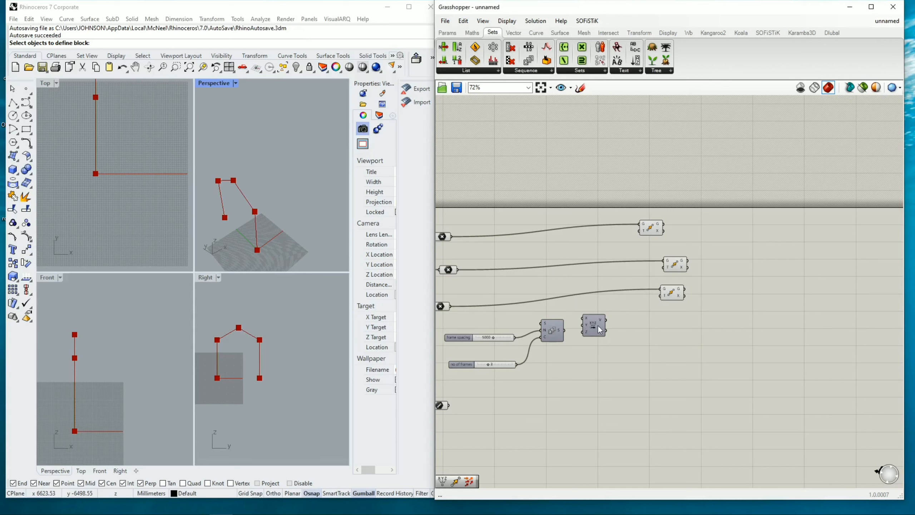
pyautogui.moveTo(598, 326); pyautogui.dragTo(619, 343)
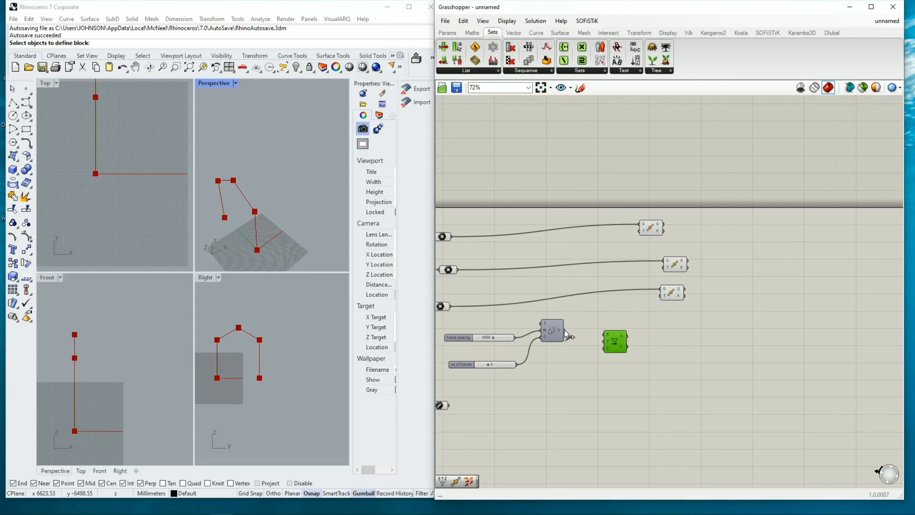
pyautogui.moveTo(564, 334); pyautogui.dragTo(602, 339)
pyautogui.moveTo(621, 344); pyautogui.dragTo(616, 337)
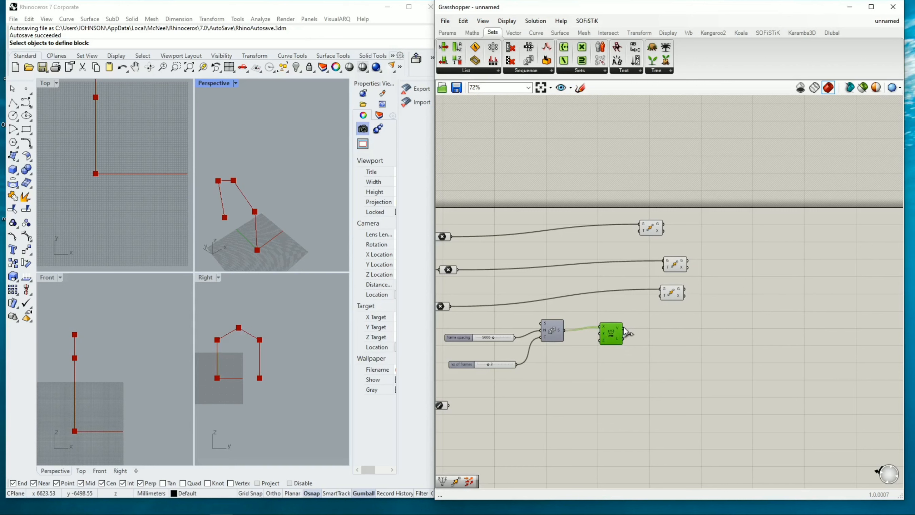
# Step: Connect the Vector XYZ vector output to the translation input of all three Move components
pyautogui.moveTo(624, 329); pyautogui.dragTo(633, 231)
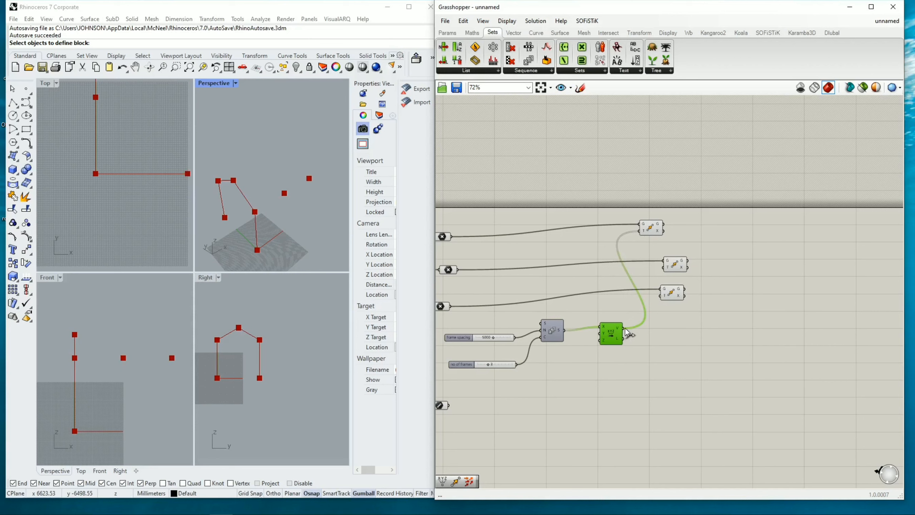
pyautogui.moveTo(624, 327); pyautogui.dragTo(663, 266)
pyautogui.moveTo(622, 328); pyautogui.dragTo(660, 295)
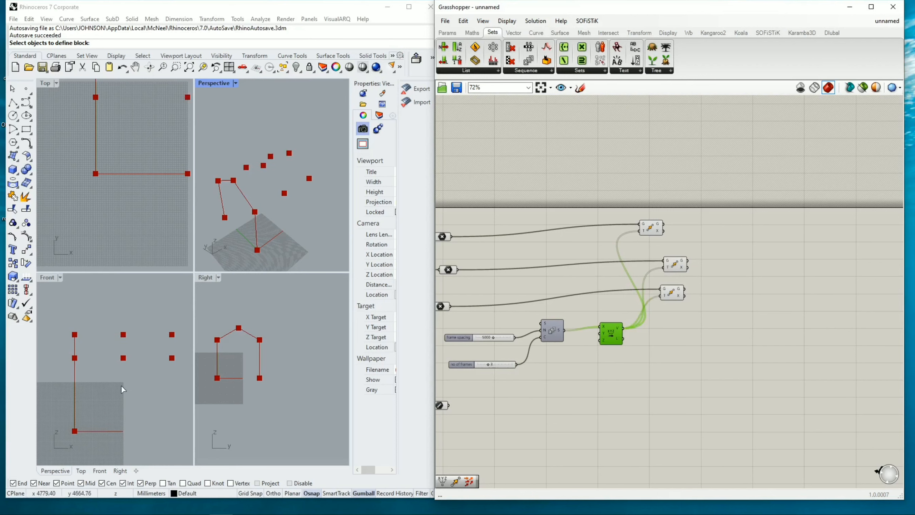
# Step: Set the no of frames slider to 5
pyautogui.scroll(2, 629, 318)
pyautogui.scroll(-2, 629, 319)
pyautogui.scroll(2, 496, 355)
pyautogui.scroll(1, 496, 356)
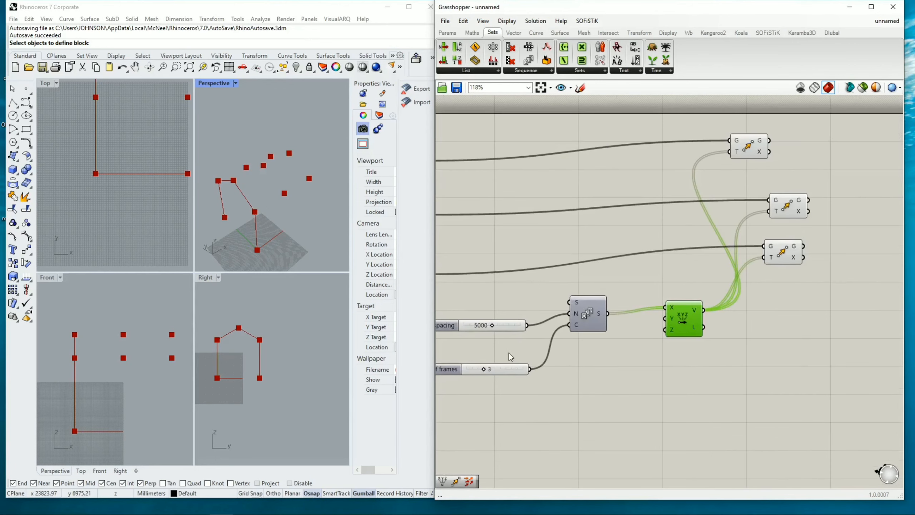
pyautogui.moveTo(485, 368)
pyautogui.mouseDown()
pyautogui.moveTo(500, 370)
pyautogui.moveTo(479, 374)
pyautogui.moveTo(500, 369)
pyautogui.mouseUp()
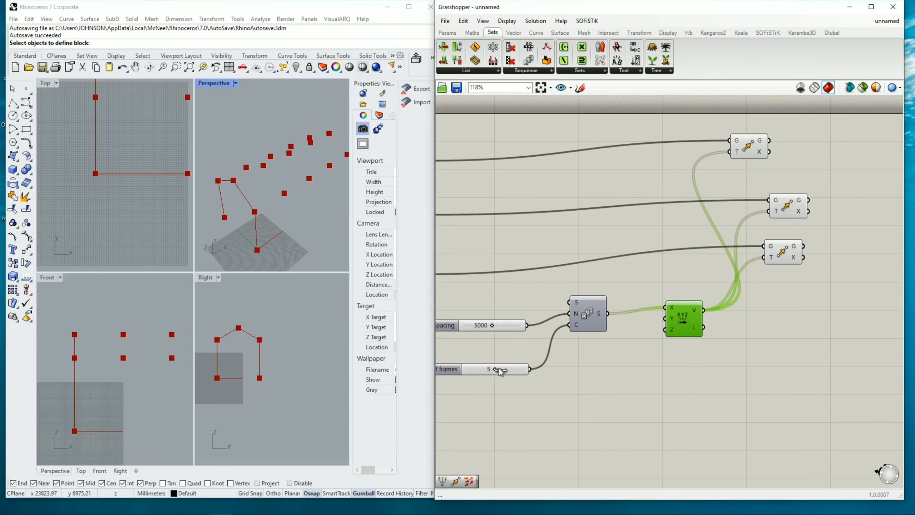
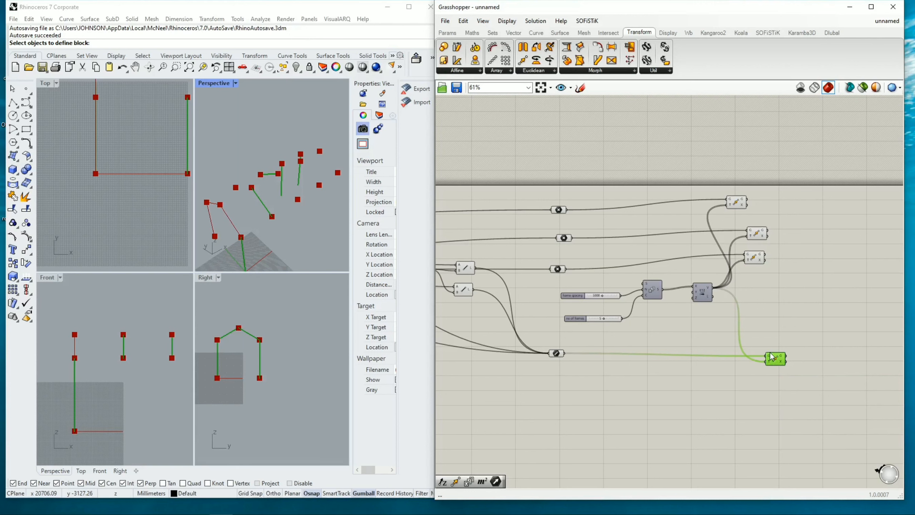
# Step: Graft the geometry input of the Move component fed by the Line parameter
pyautogui.scroll(5, 770, 357)
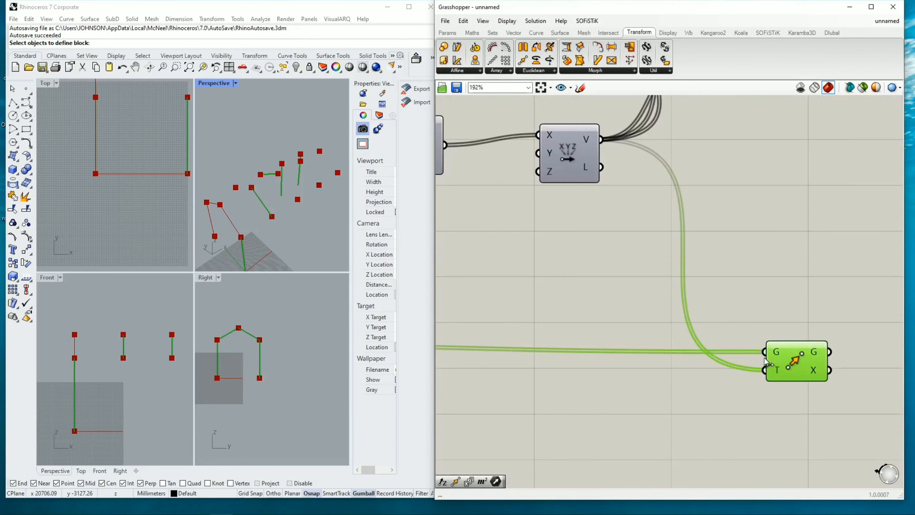
pyautogui.rightClick(776, 354)
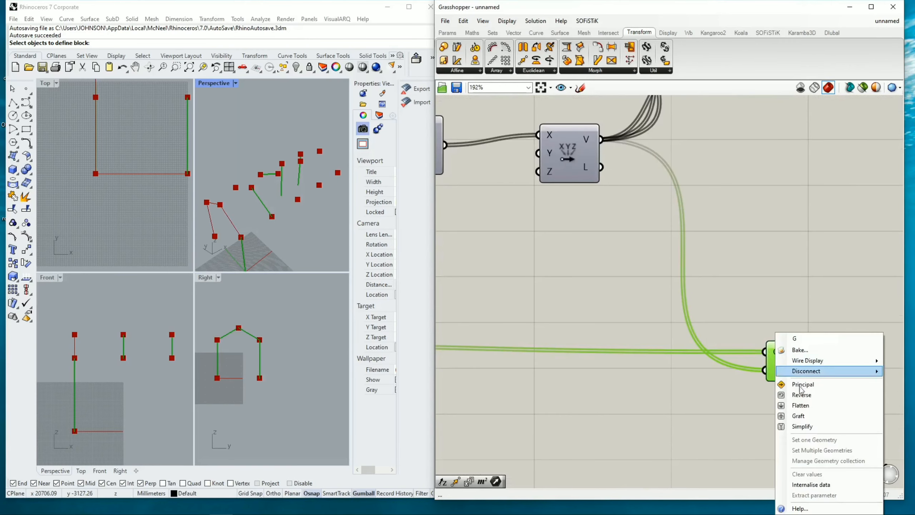
pyautogui.click(802, 414)
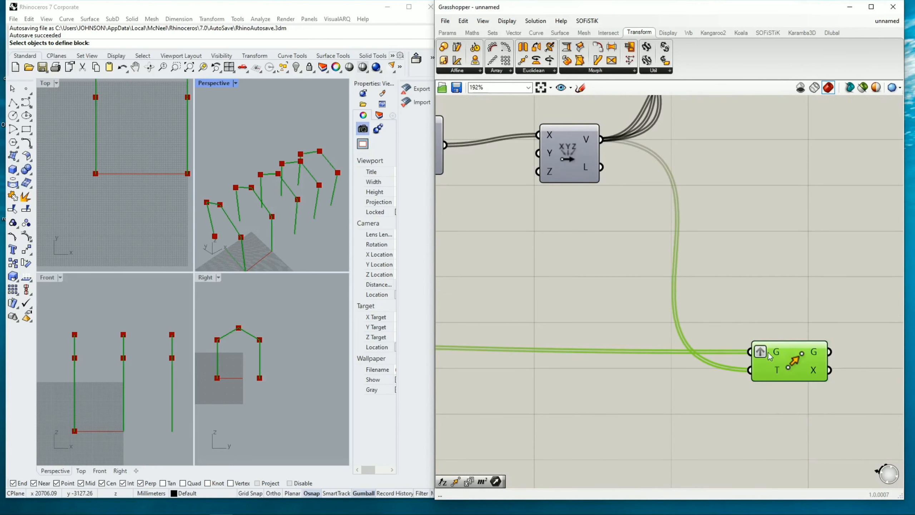
# Step: Examine the repeated portal frames in the Perspective viewport and one frame's outline in the Right viewport
pyautogui.moveTo(776, 355)
pyautogui.scroll(-3, 293, 211)
pyautogui.scroll(5, 293, 211)
pyautogui.scroll(-3, 296, 211)
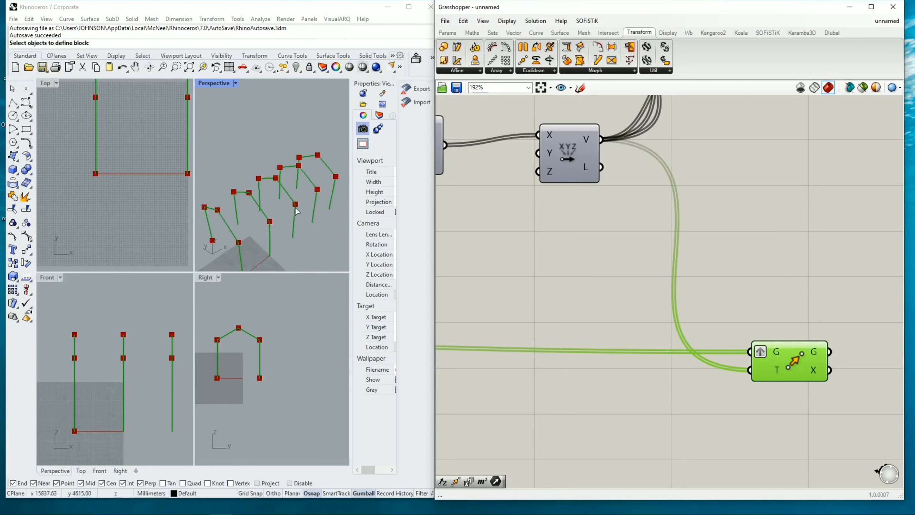
pyautogui.scroll(6, 332, 180)
pyautogui.scroll(-3, 303, 176)
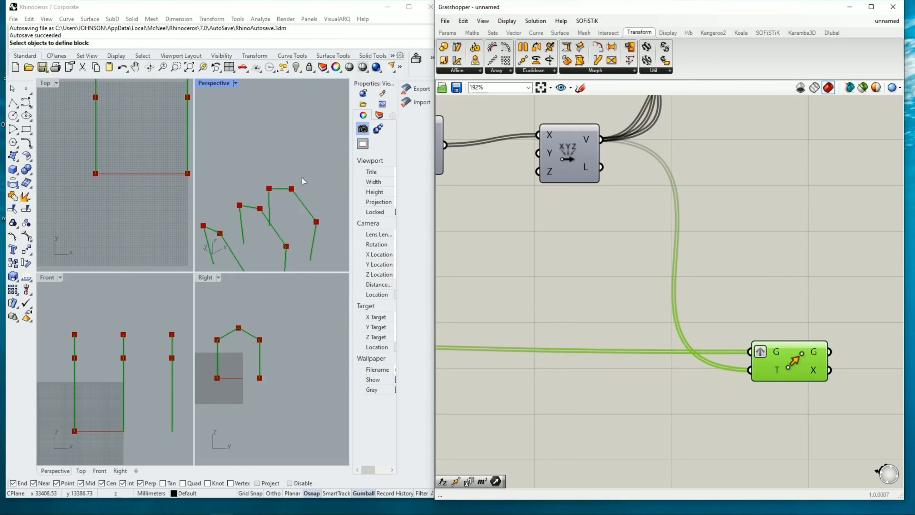
pyautogui.scroll(-5, 587, 210)
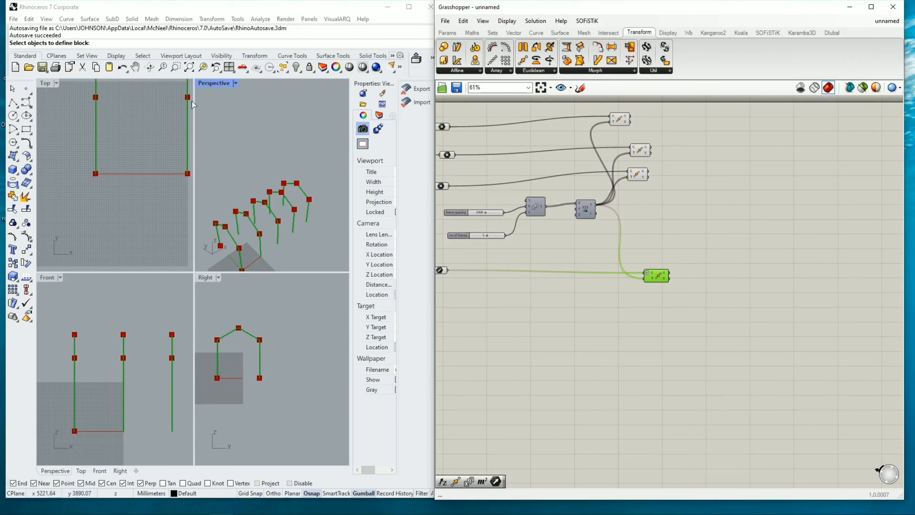
pyautogui.doubleClick(217, 86)
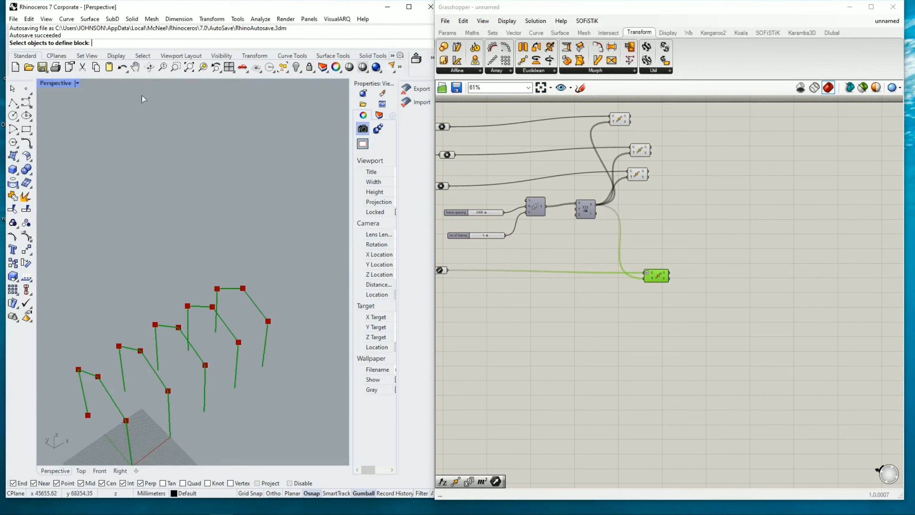
pyautogui.doubleClick(59, 83)
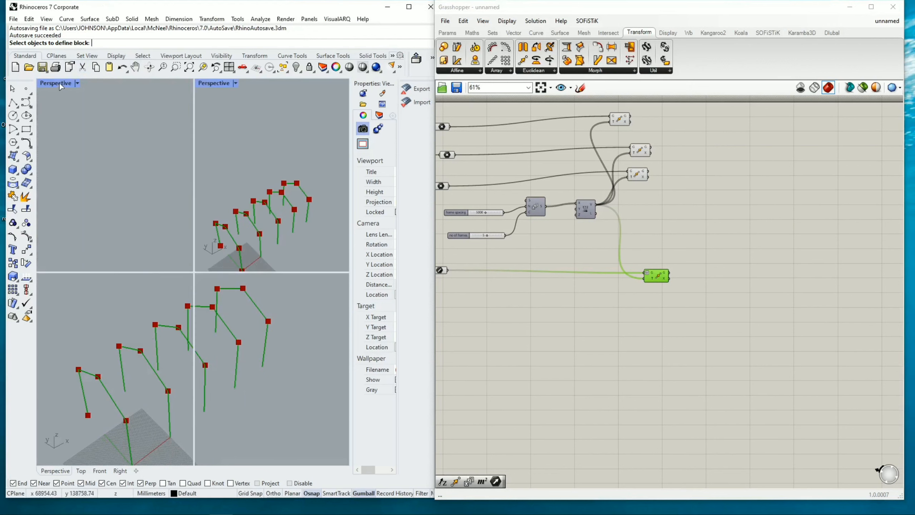
pyautogui.doubleClick(214, 277)
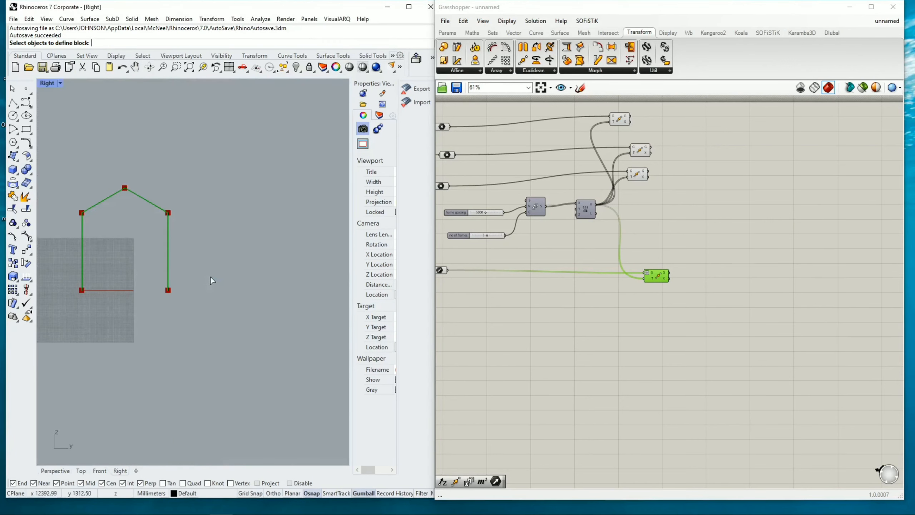
pyautogui.scroll(3, 118, 214)
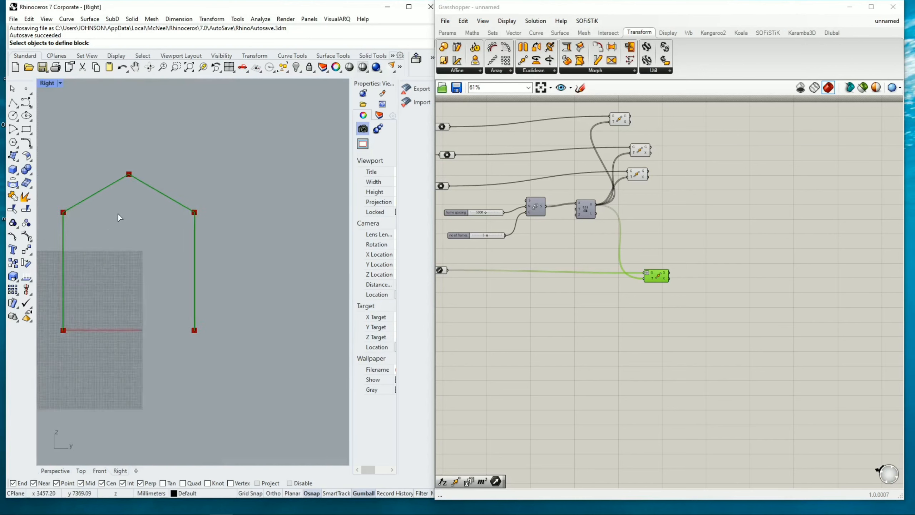
pyautogui.scroll(-2, 118, 214)
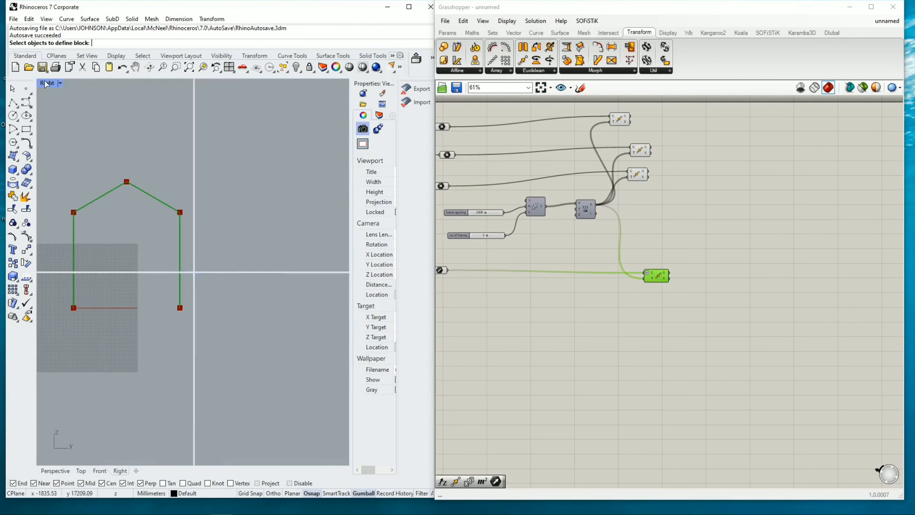
pyautogui.doubleClick(45, 83)
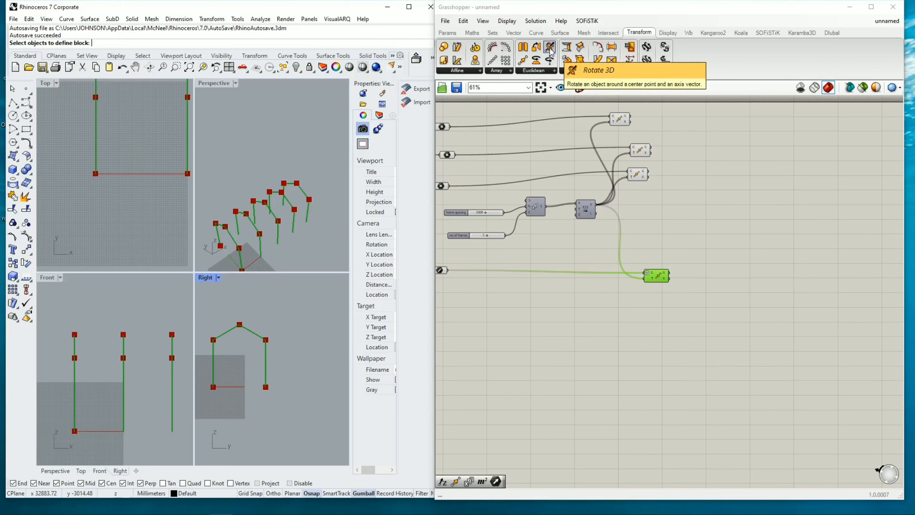
# Step: Place a Shift List component beside the uppermost Move component and connect the Move's geometry output to its list input
pyautogui.doubleClick(720, 141)
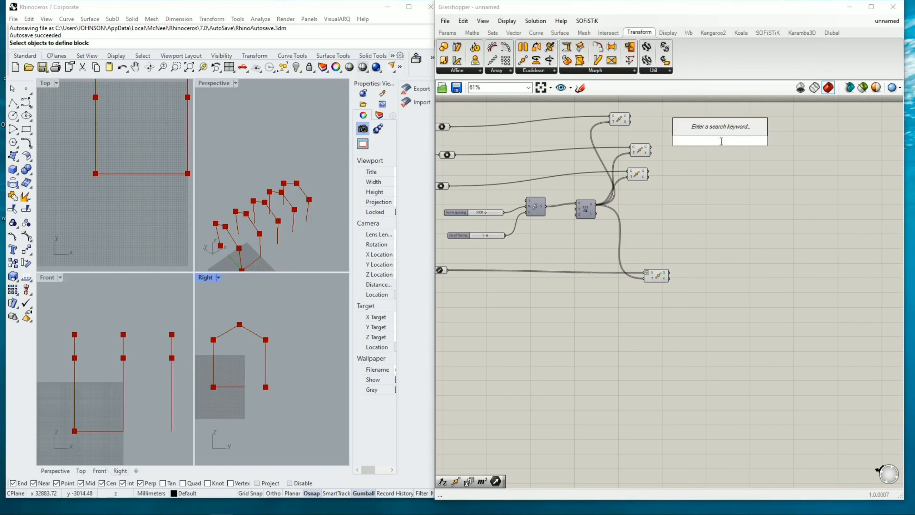
pyautogui.write('shift6')
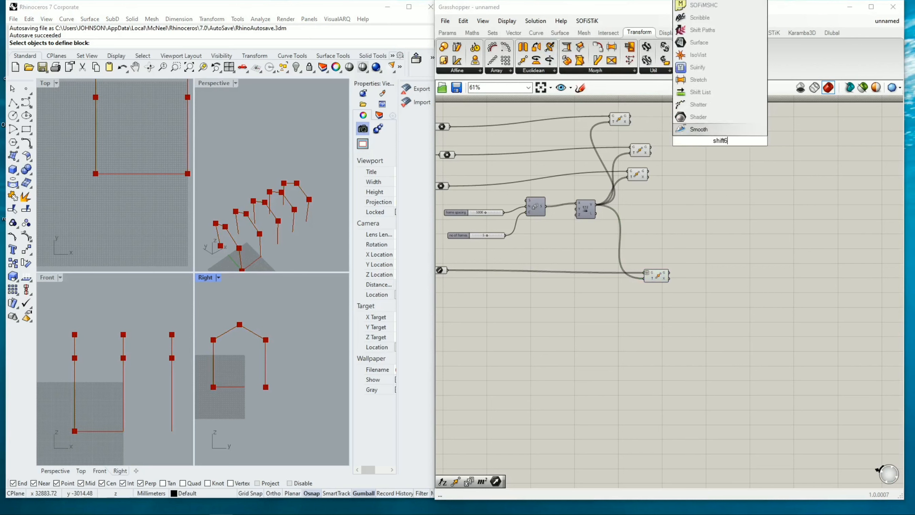
pyautogui.press('BackSpace')
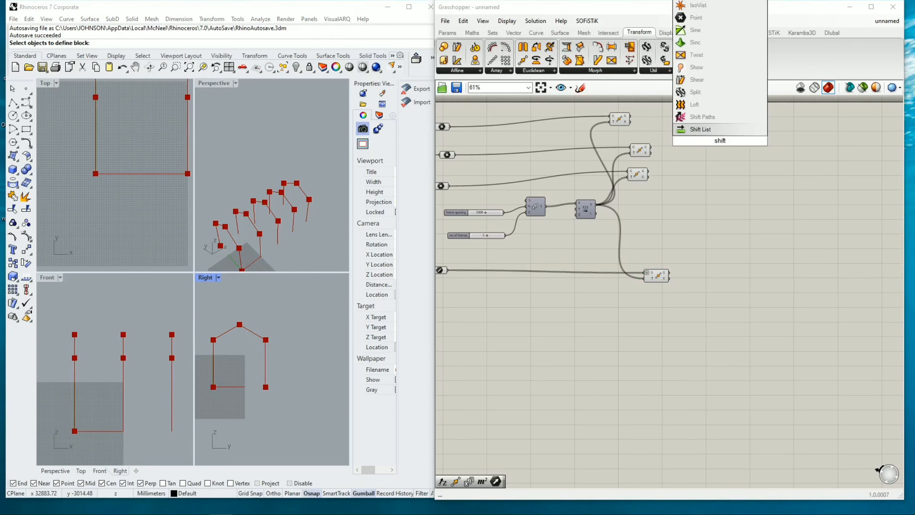
pyautogui.click(711, 130)
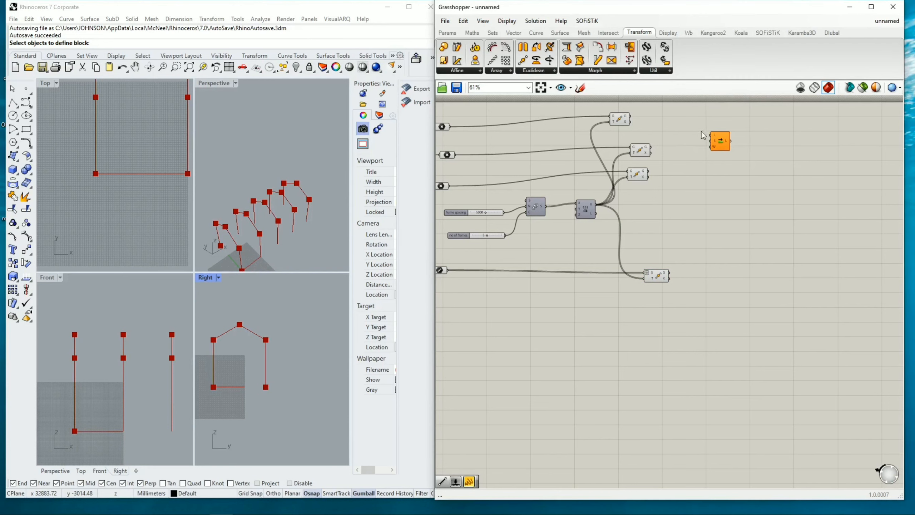
pyautogui.moveTo(719, 143); pyautogui.dragTo(697, 126)
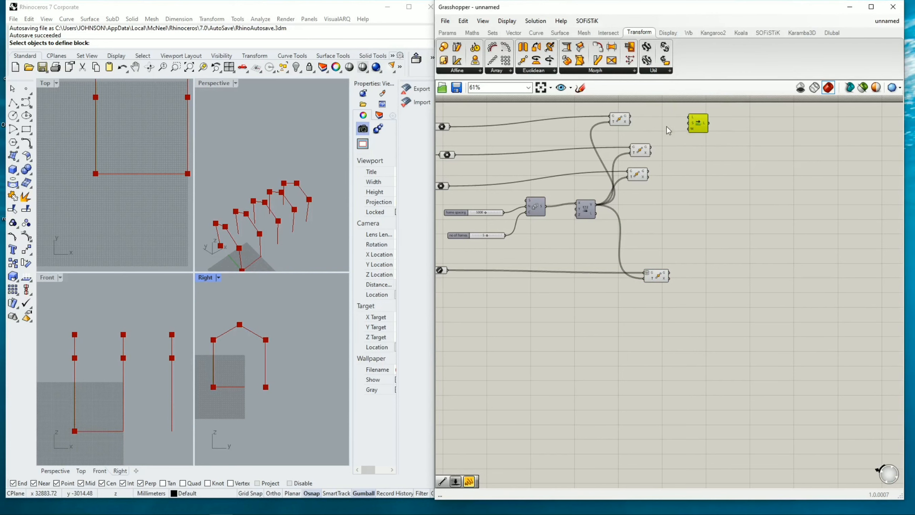
pyautogui.scroll(3, 652, 120)
pyautogui.moveTo(665, 108); pyautogui.dragTo(624, 165, button='right')
pyautogui.moveTo(646, 181); pyautogui.dragTo(637, 180)
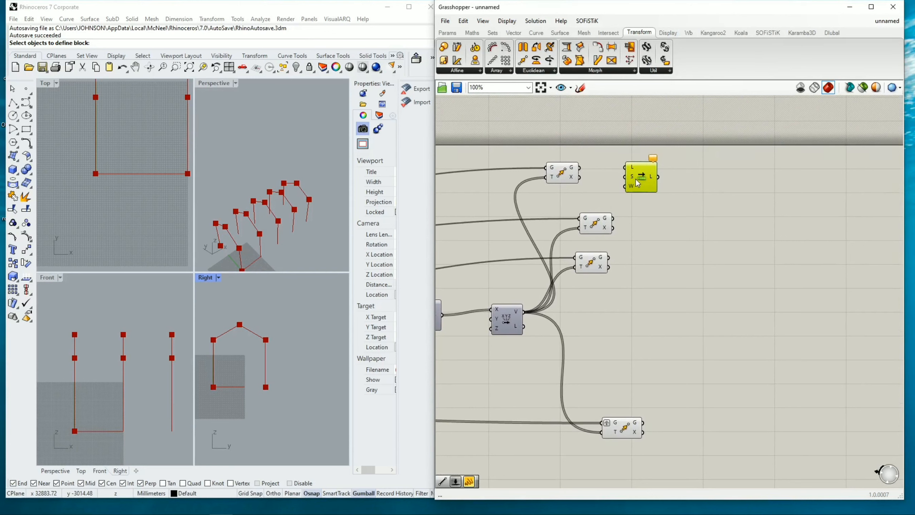
pyautogui.moveTo(578, 168); pyautogui.dragTo(621, 167)
pyautogui.click(627, 168)
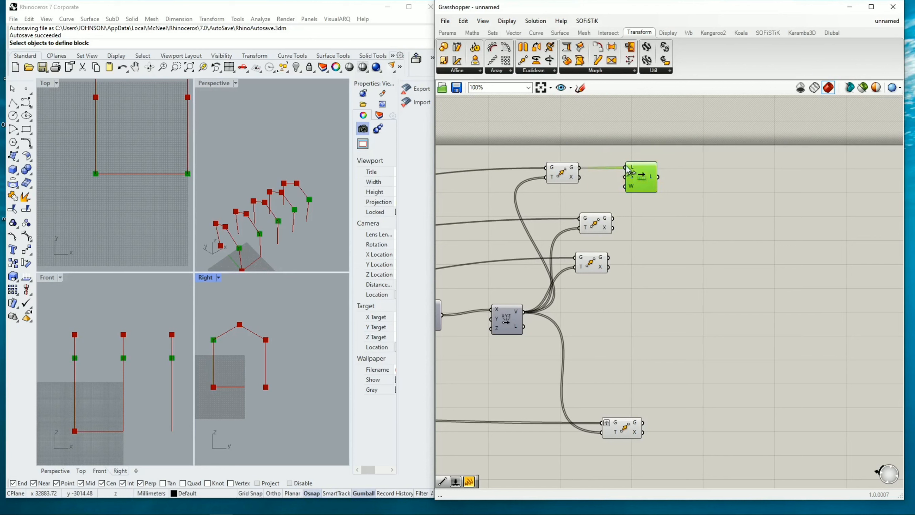
# Step: Add a two-point Line component, feeding A from the uppermost Move's geometry output and B from the Shift List output
pyautogui.doubleClick(723, 179)
pyautogui.write('line')
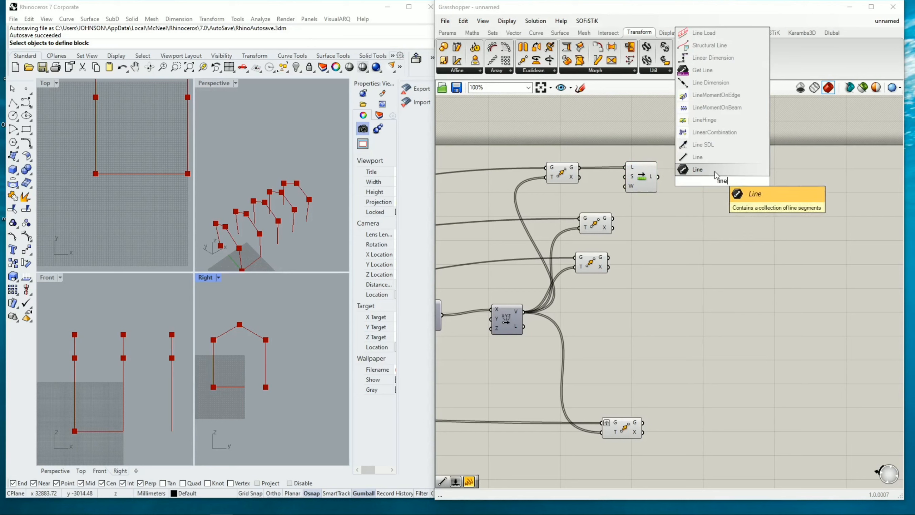
pyautogui.press('Return')
pyautogui.moveTo(718, 181); pyautogui.dragTo(706, 180)
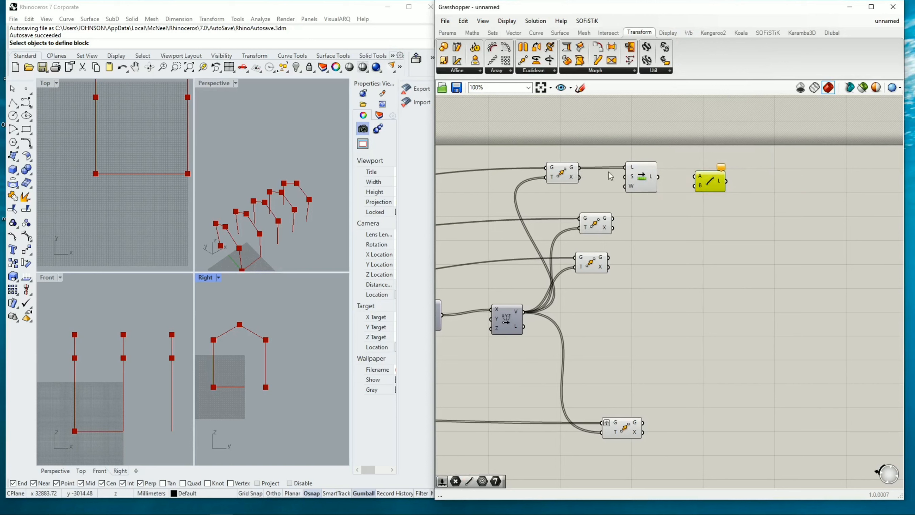
pyautogui.moveTo(658, 176)
pyautogui.mouseDown()
pyautogui.moveTo(689, 185)
pyautogui.moveTo(695, 176)
pyautogui.mouseUp()
pyautogui.moveTo(699, 181); pyautogui.dragTo(712, 172)
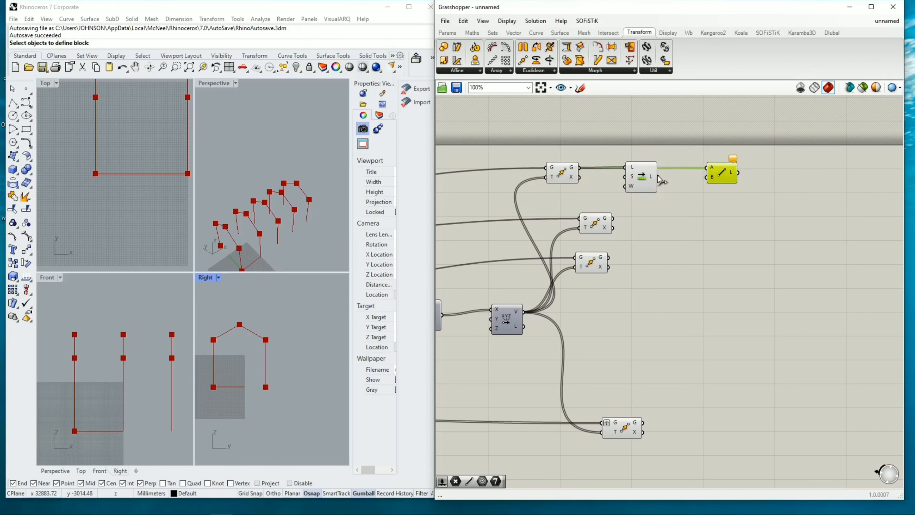
pyautogui.moveTo(659, 178); pyautogui.dragTo(701, 178)
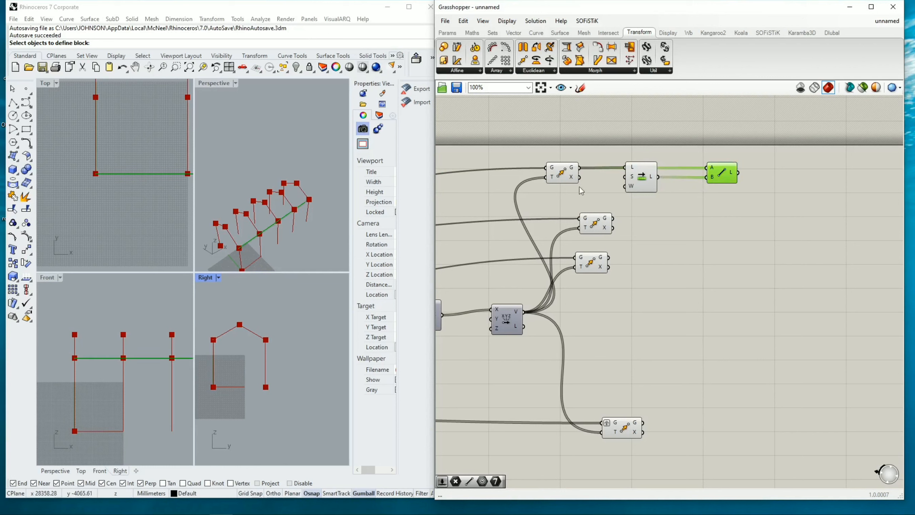
# Step: Place a second Shift List component and connect the second Move component's geometry output to its list input
pyautogui.doubleClick(652, 211)
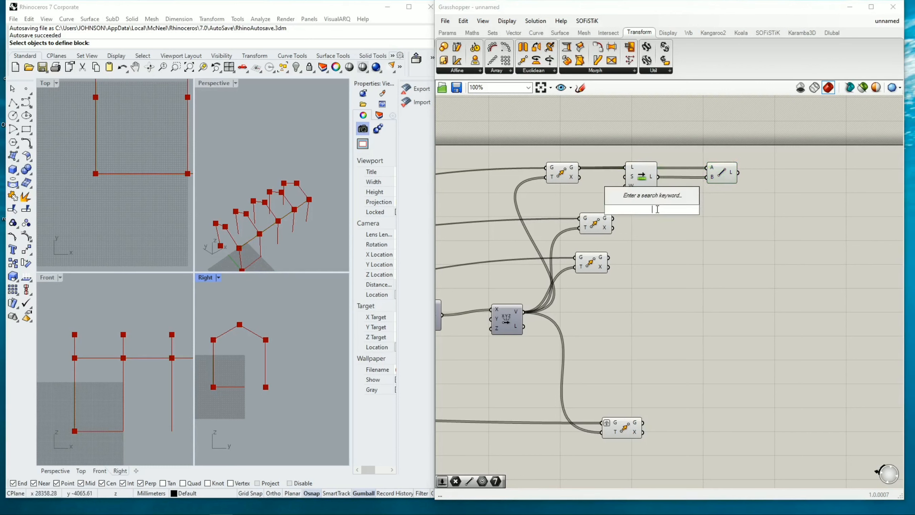
pyautogui.write('shift')
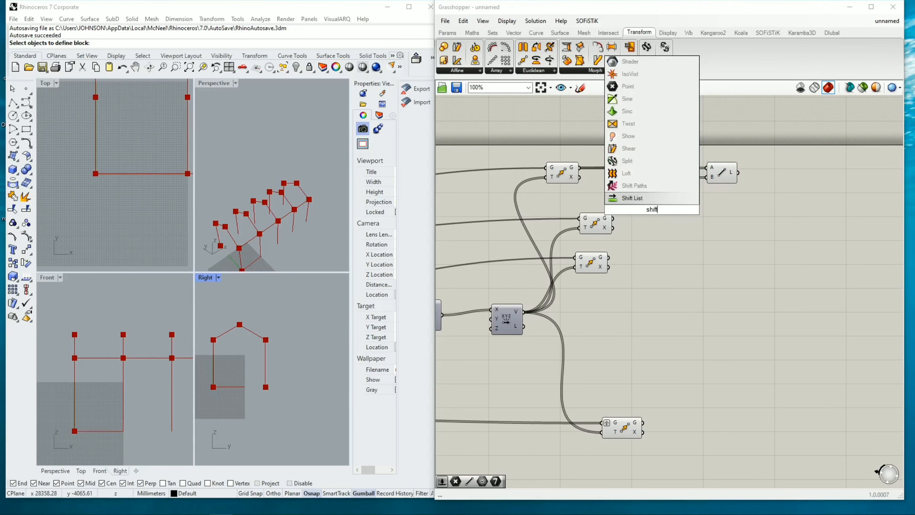
pyautogui.click(673, 197)
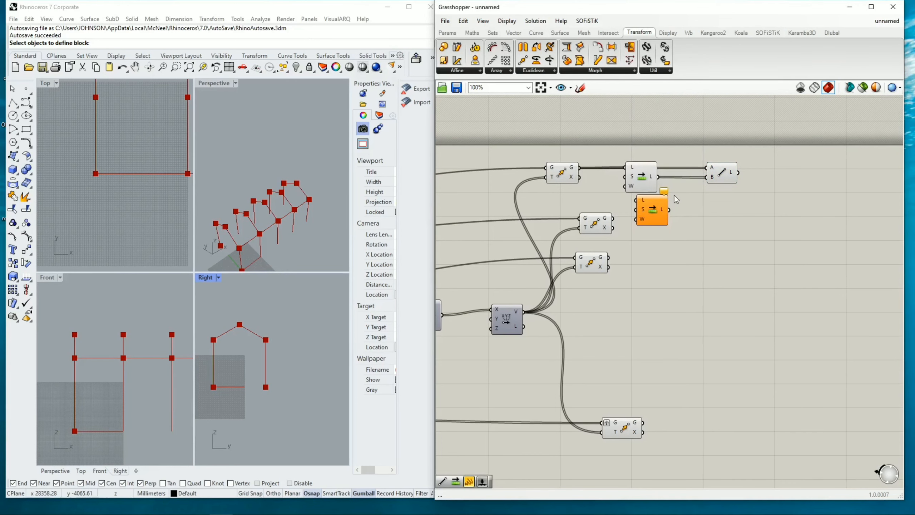
pyautogui.moveTo(649, 212); pyautogui.dragTo(668, 223)
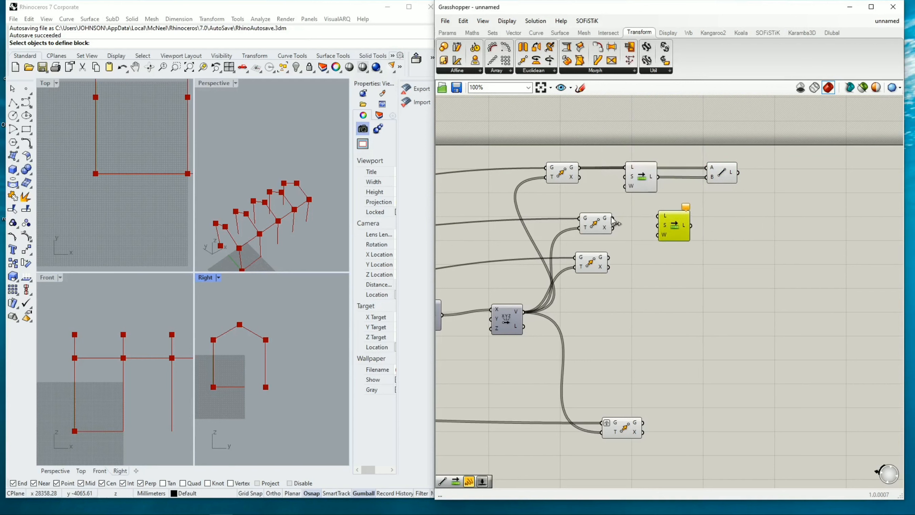
pyautogui.moveTo(613, 218); pyautogui.dragTo(657, 216)
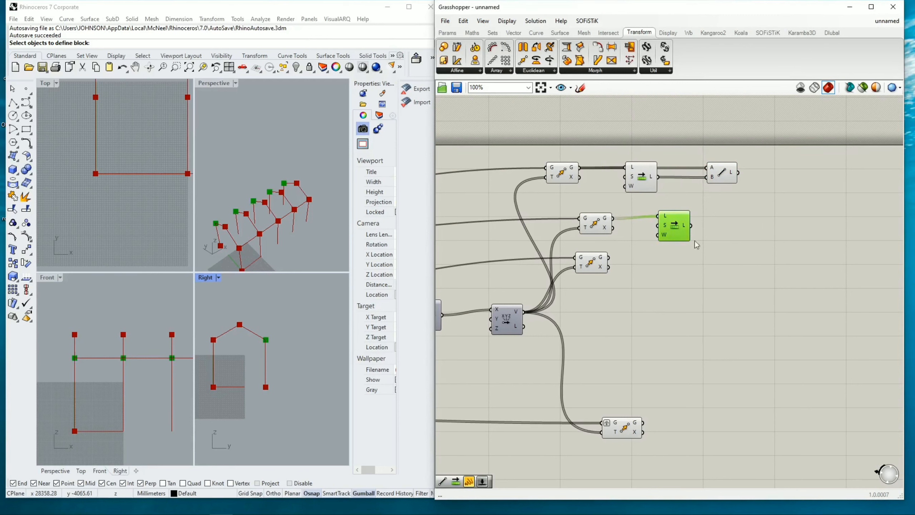
pyautogui.click(737, 218)
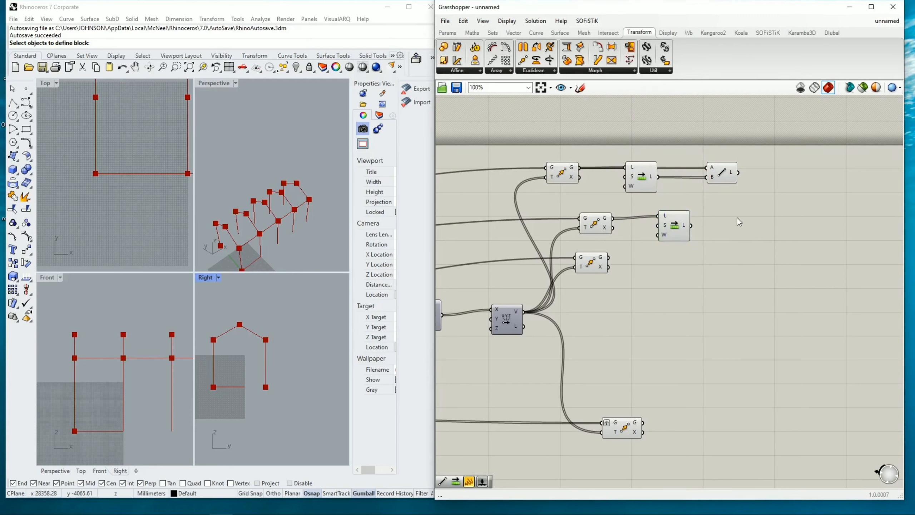
# Step: Add a second two-point Line component, feeding A from the second Move's geometry output and B from the second Shift List
pyautogui.doubleClick(746, 217)
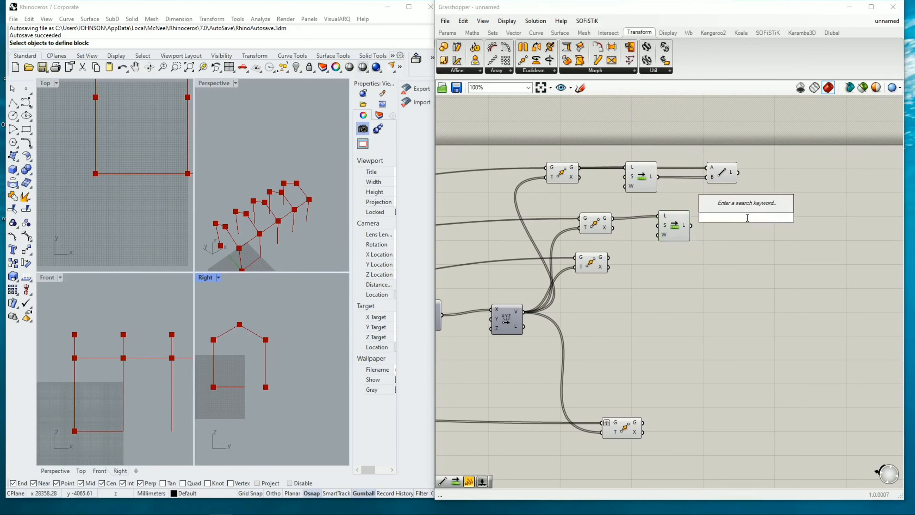
pyautogui.write('line')
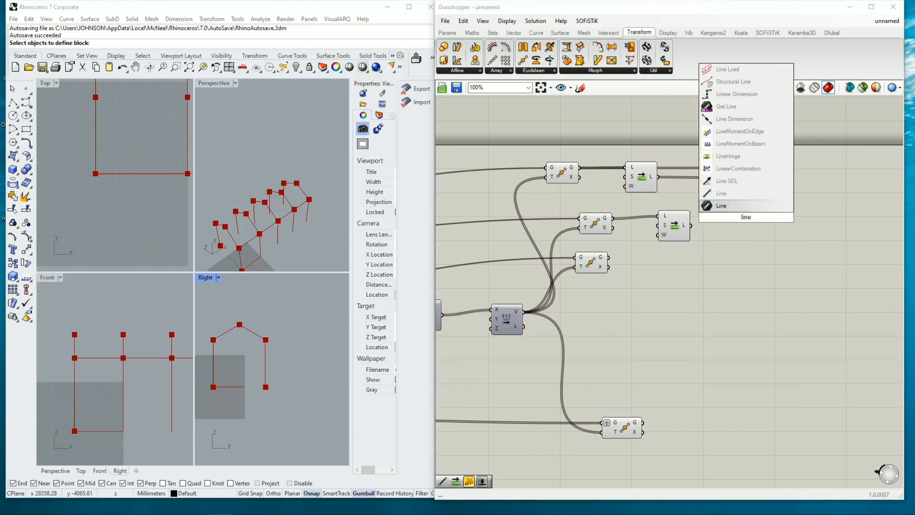
pyautogui.click(737, 205)
pyautogui.moveTo(691, 224); pyautogui.dragTo(731, 224)
pyautogui.moveTo(611, 219); pyautogui.dragTo(732, 213)
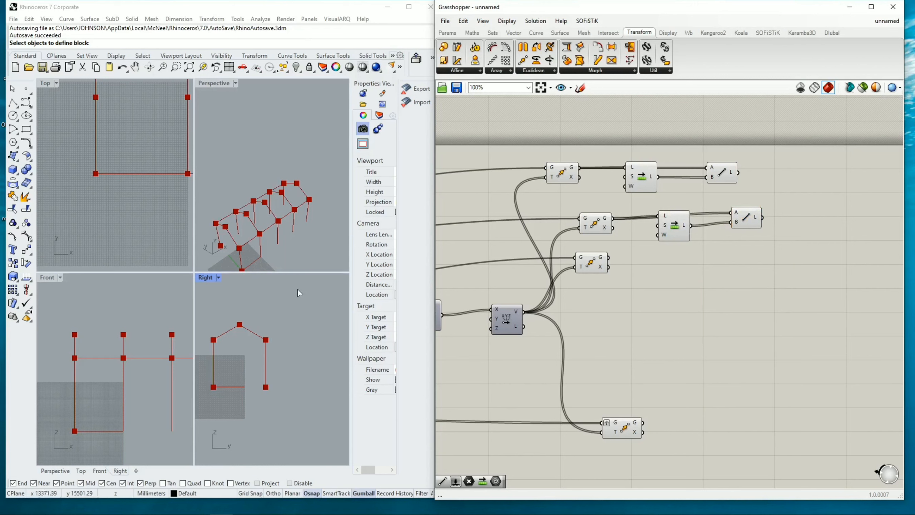
# Step: Place a third Shift List and two-point Line component, and connect the third Move's geometry output to the new Shift List's list input
pyautogui.doubleClick(678, 260)
pyautogui.write('shift')
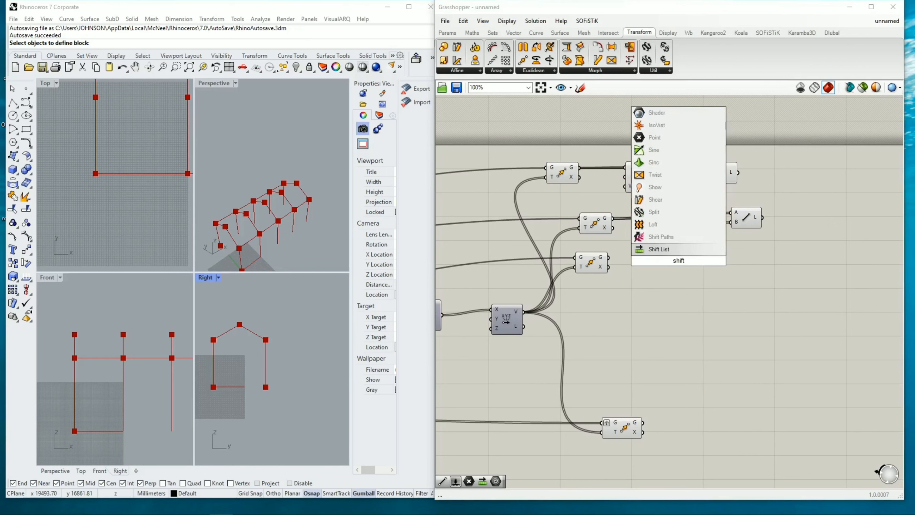
pyautogui.press('Return')
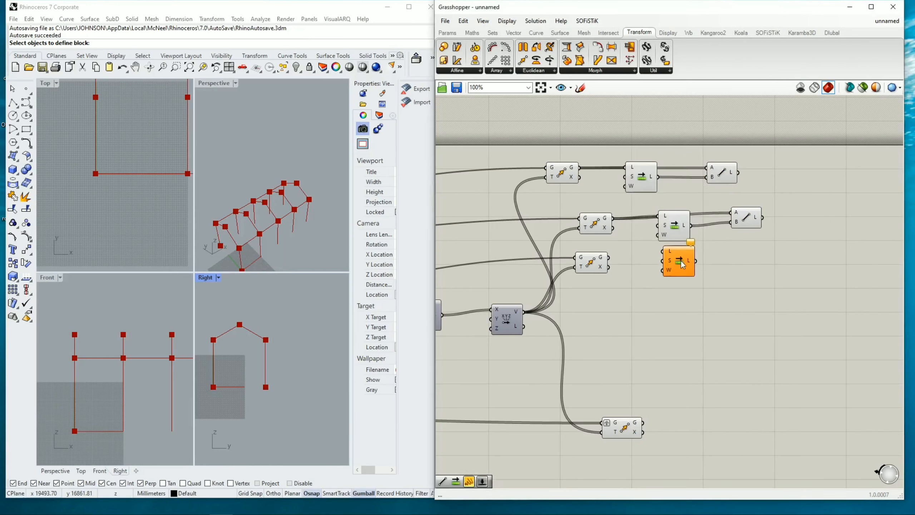
pyautogui.doubleClick(751, 247)
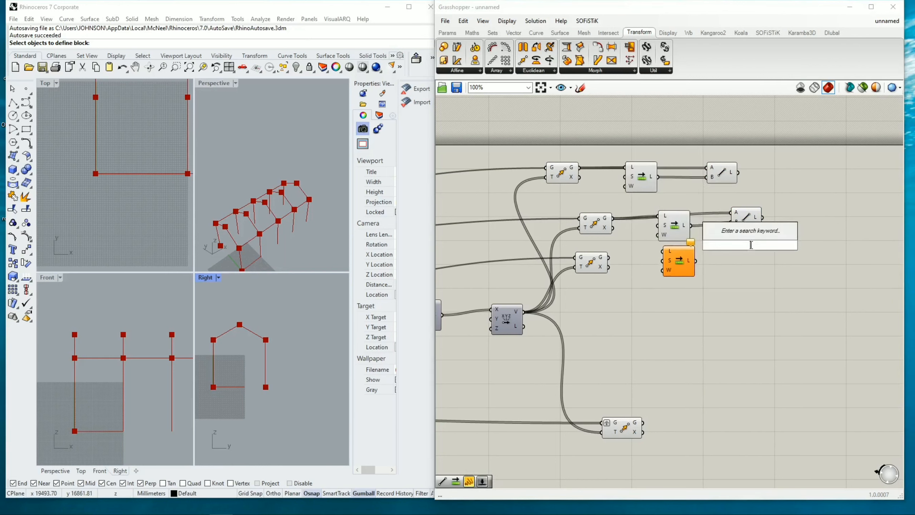
pyautogui.write('lin')
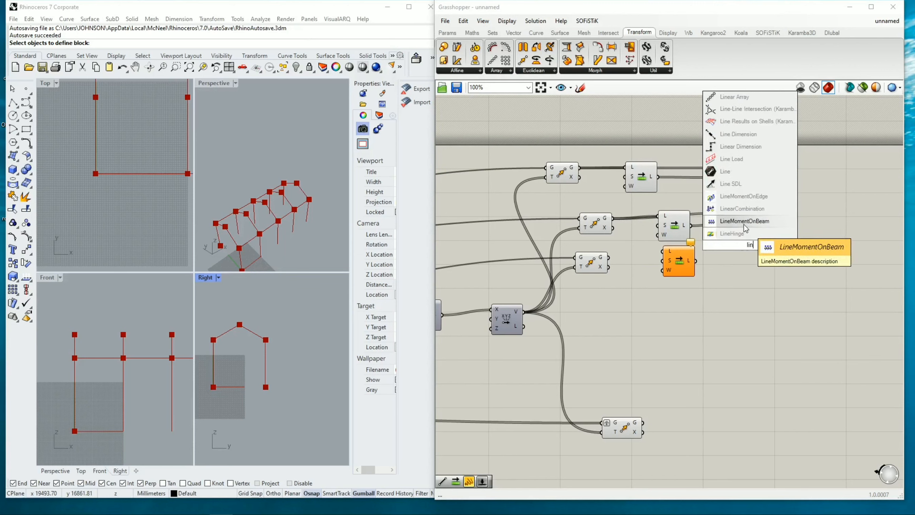
pyautogui.write('e')
pyautogui.click(730, 225)
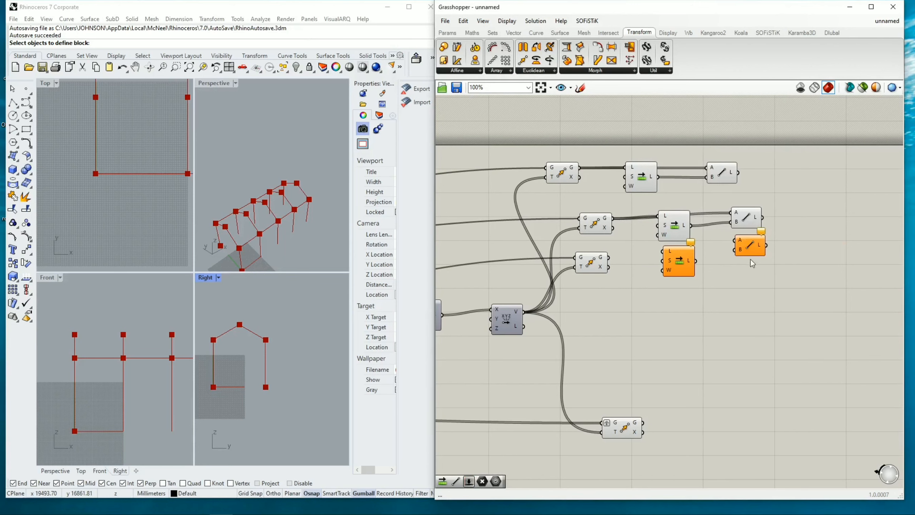
pyautogui.moveTo(747, 249); pyautogui.dragTo(756, 280)
pyautogui.moveTo(612, 264); pyautogui.dragTo(664, 251)
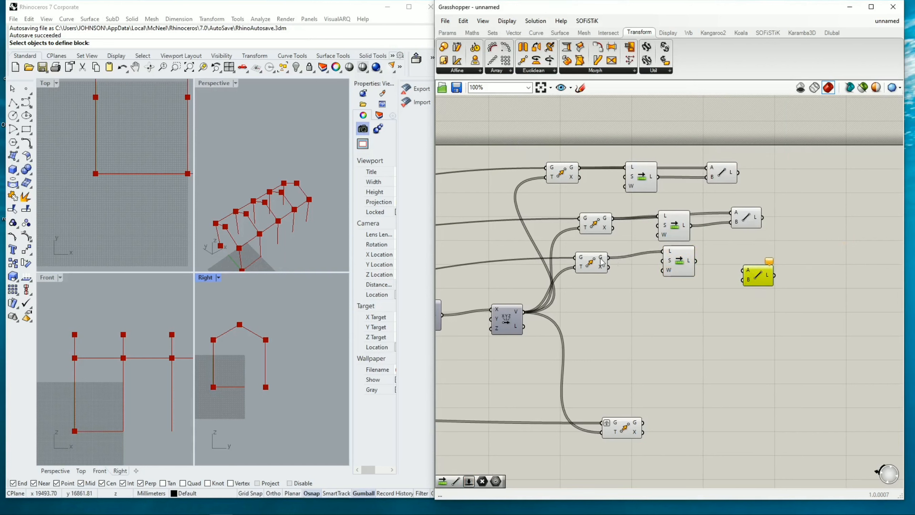
# Step: Feed the third Line component's A input from the third Move's geometry output and B from the third Shift List output
pyautogui.moveTo(609, 258); pyautogui.dragTo(744, 279)
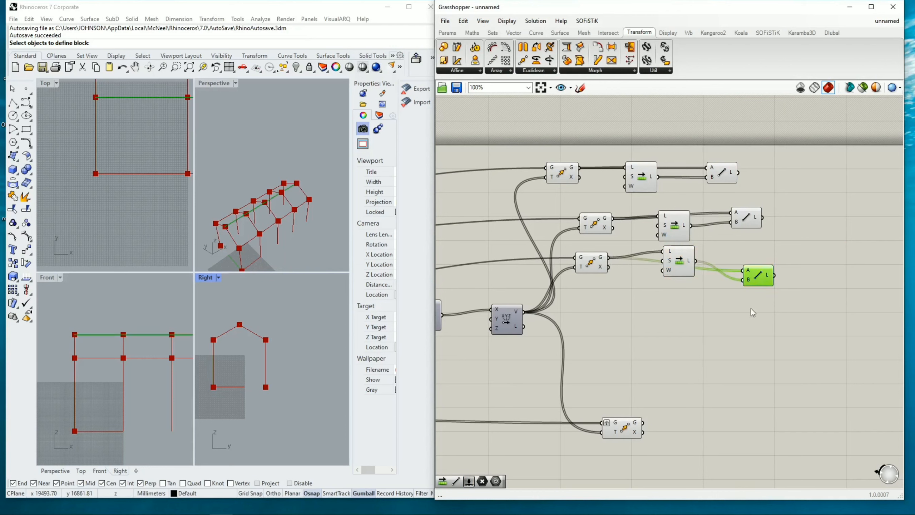
pyautogui.scroll(-1, 659, 277)
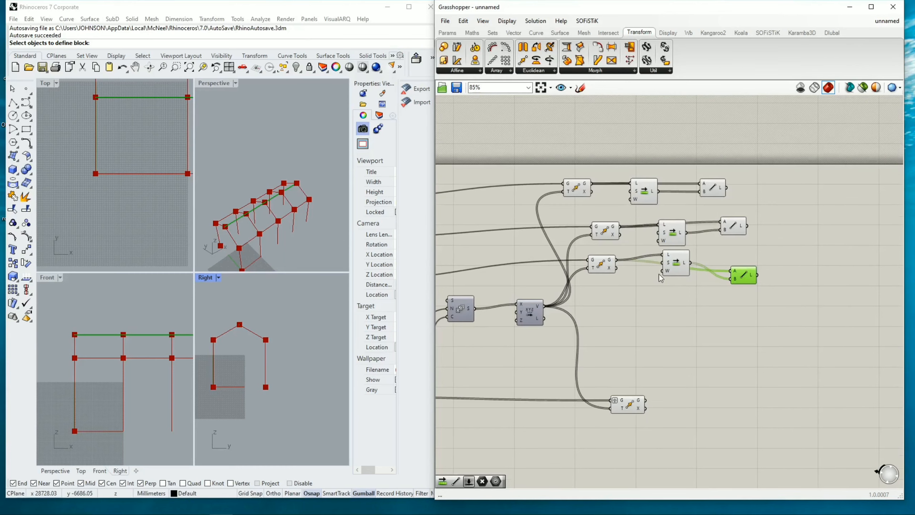
# Step: Trace the definition from the longitudinal line components back to the wall height and width sliders at its start
pyautogui.scroll(-5, 623, 271)
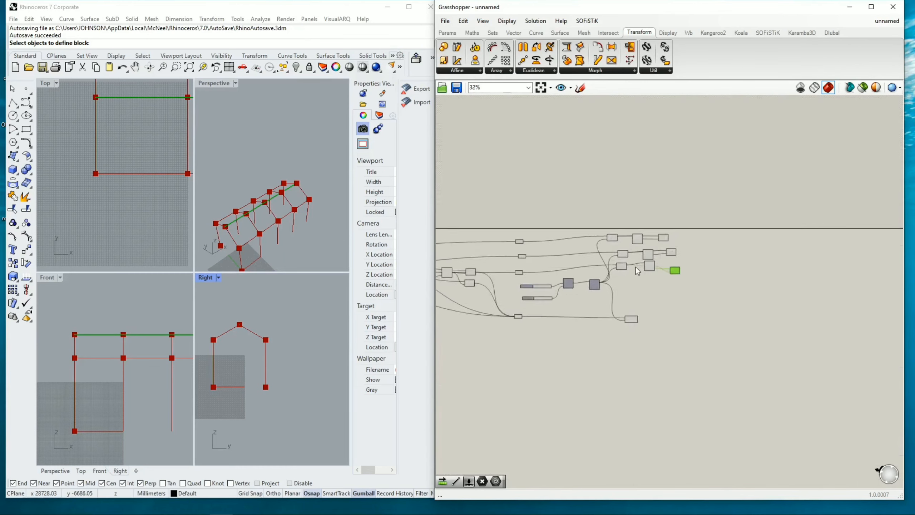
pyautogui.moveTo(650, 334); pyautogui.dragTo(644, 376, button='right')
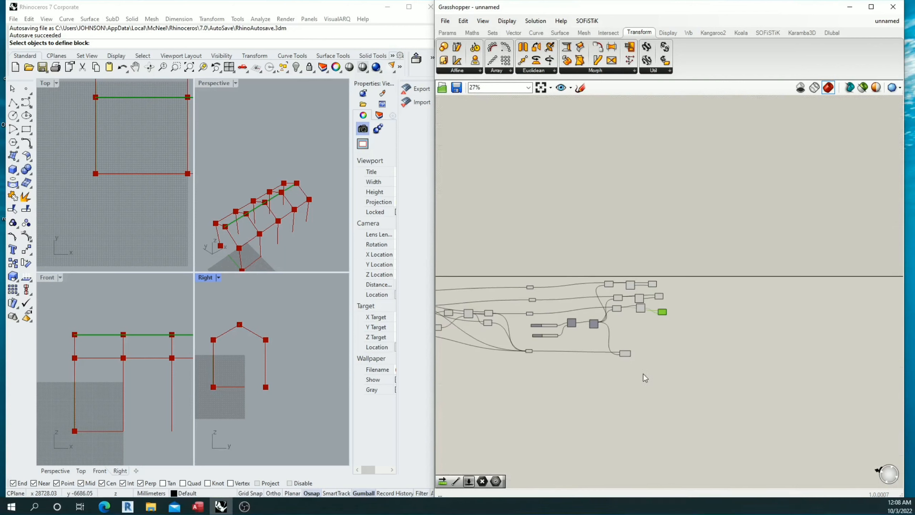
pyautogui.moveTo(564, 263); pyautogui.dragTo(650, 140, button='right')
pyautogui.scroll(7, 516, 215)
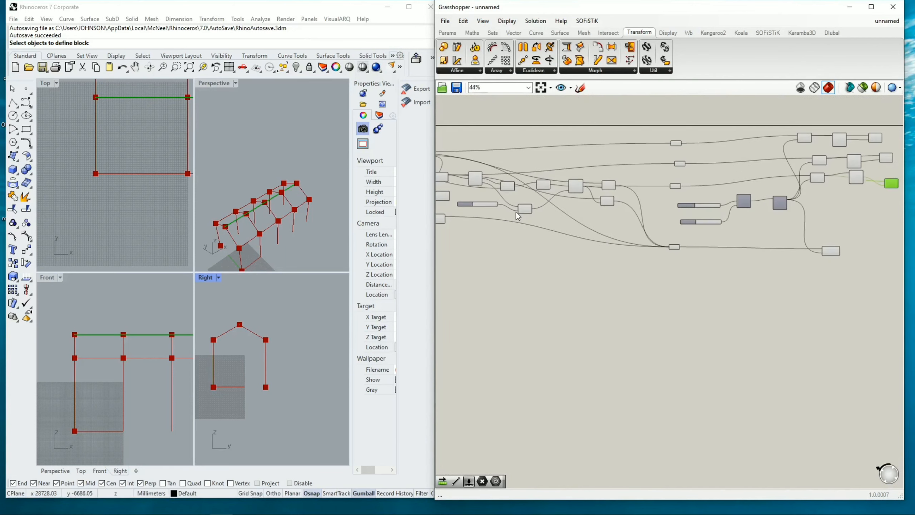
pyautogui.scroll(-4, 515, 212)
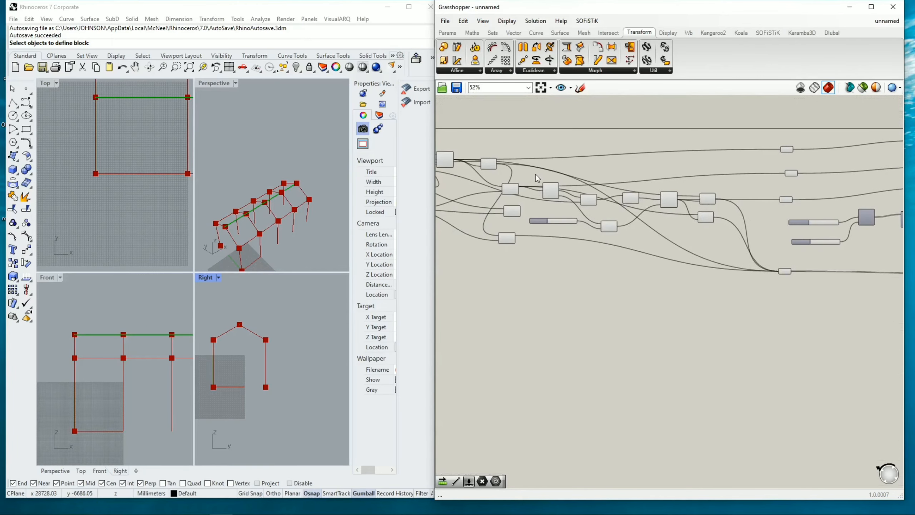
pyautogui.scroll(-2, 535, 174)
pyautogui.scroll(4, 536, 173)
pyautogui.scroll(-2, 536, 173)
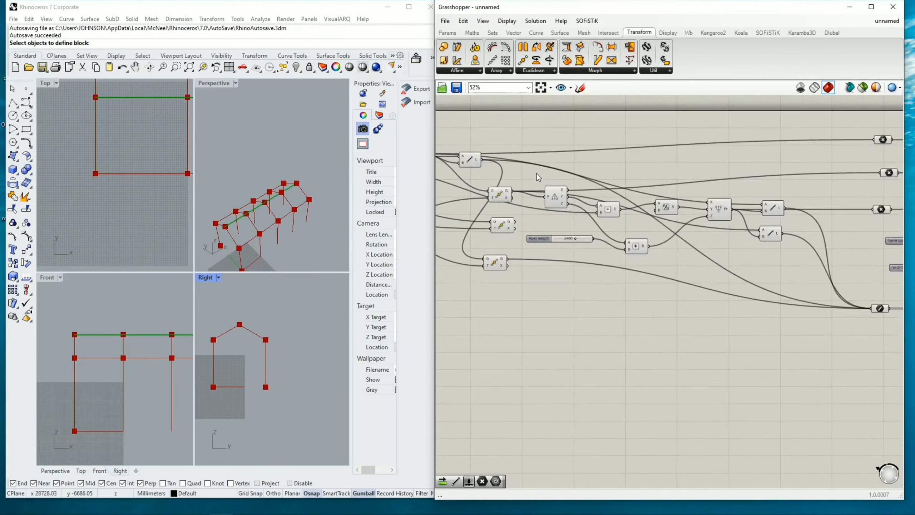
pyautogui.scroll(-5, 519, 169)
pyautogui.scroll(7, 470, 183)
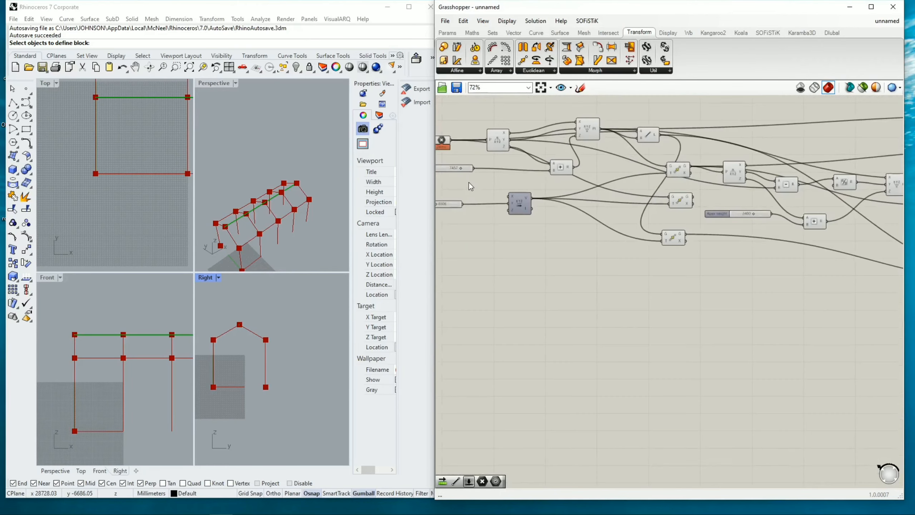
pyautogui.moveTo(477, 136); pyautogui.dragTo(529, 196, button='right')
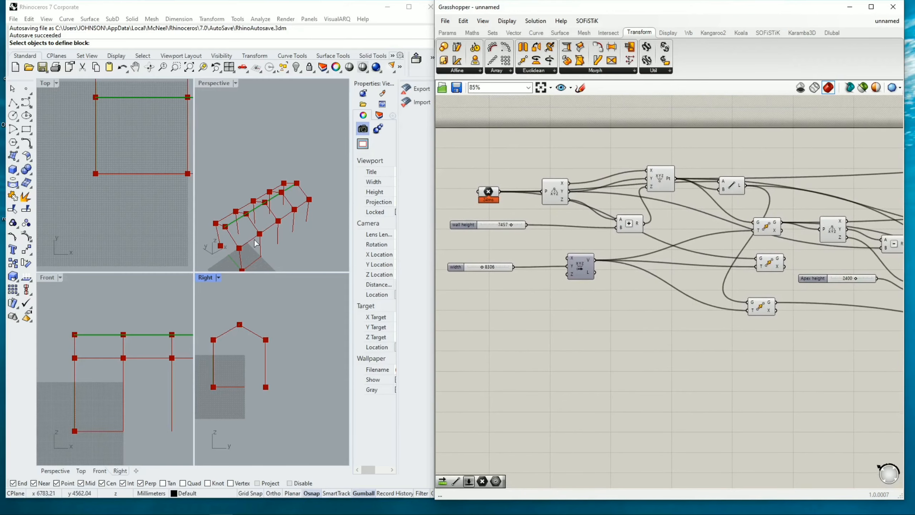
# Step: Compare the connected frames in the perspective view with the components that construct the frame points and members
pyautogui.scroll(3, 253, 239)
pyautogui.scroll(3, 532, 225)
pyautogui.scroll(-3, 533, 224)
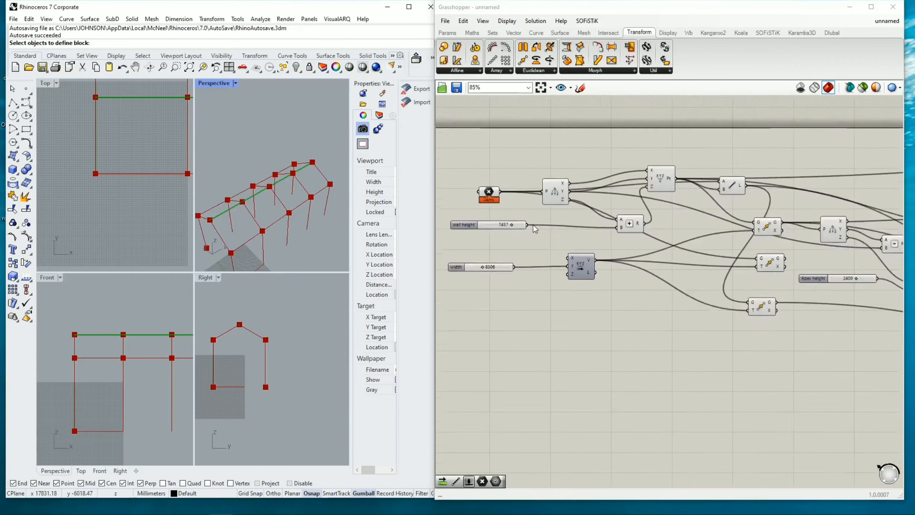
pyautogui.scroll(3, 544, 209)
pyautogui.scroll(2, 542, 207)
pyautogui.scroll(-5, 542, 207)
pyautogui.scroll(5, 642, 186)
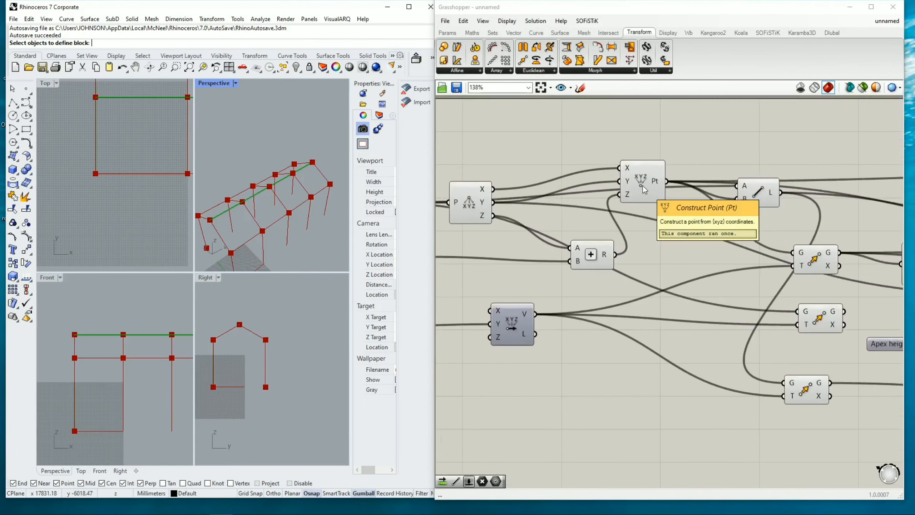
pyautogui.scroll(-6, 641, 187)
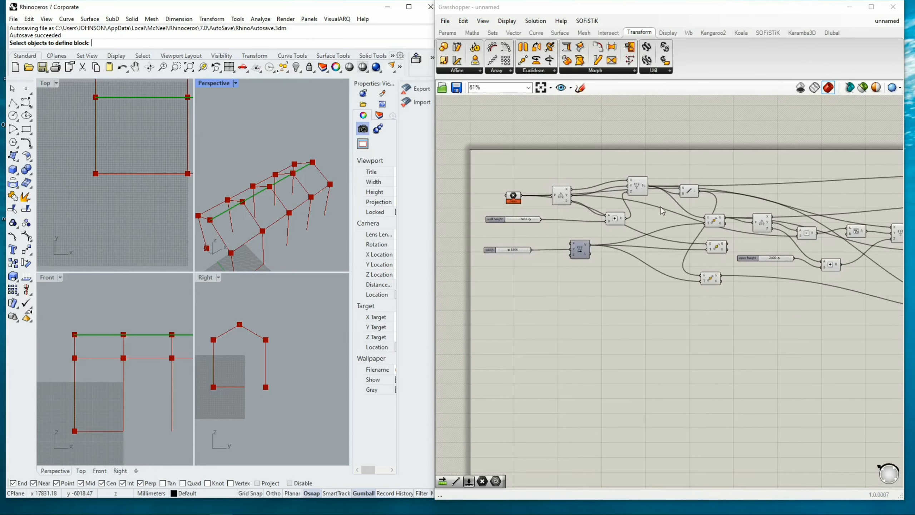
pyautogui.moveTo(711, 207); pyautogui.dragTo(506, 159, button='right')
pyautogui.moveTo(681, 173); pyautogui.dragTo(855, 261, button='right')
pyautogui.moveTo(613, 231); pyautogui.dragTo(913, 256, button='right')
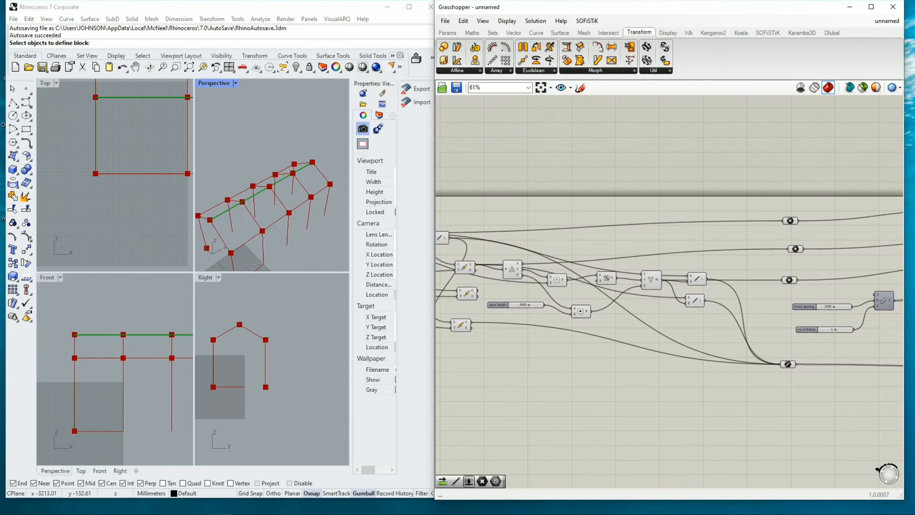
pyautogui.moveTo(548, 263); pyautogui.dragTo(744, 203, button='right')
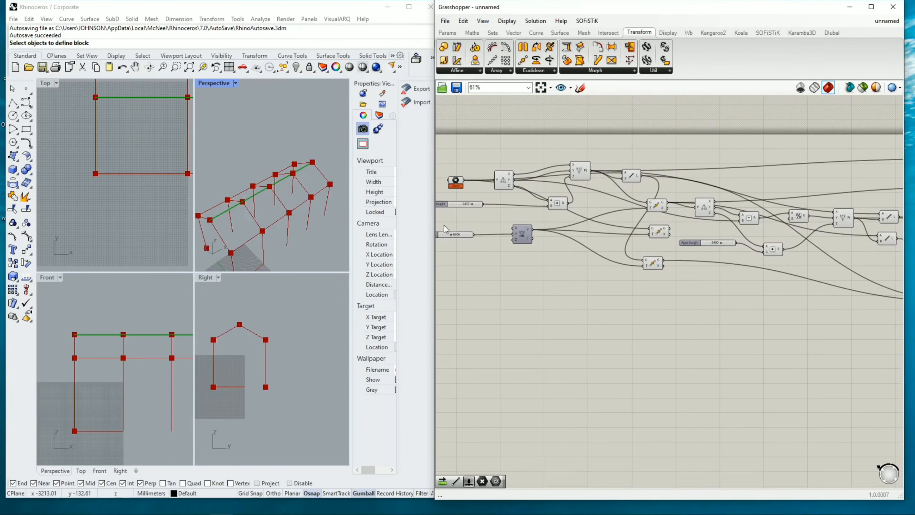
pyautogui.scroll(8, 258, 198)
pyautogui.scroll(-11, 257, 197)
pyautogui.moveTo(289, 95); pyautogui.dragTo(305, 129, button='right')
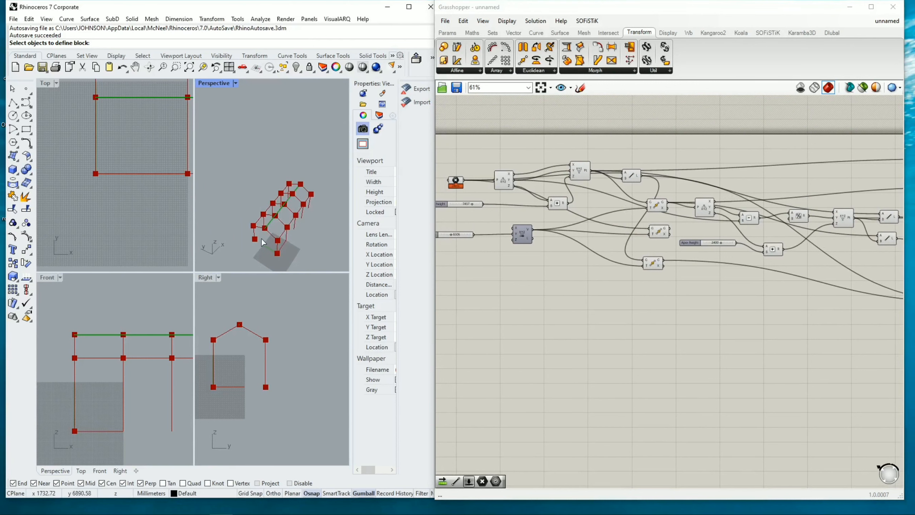
pyautogui.scroll(2, 262, 241)
pyautogui.scroll(2, 245, 207)
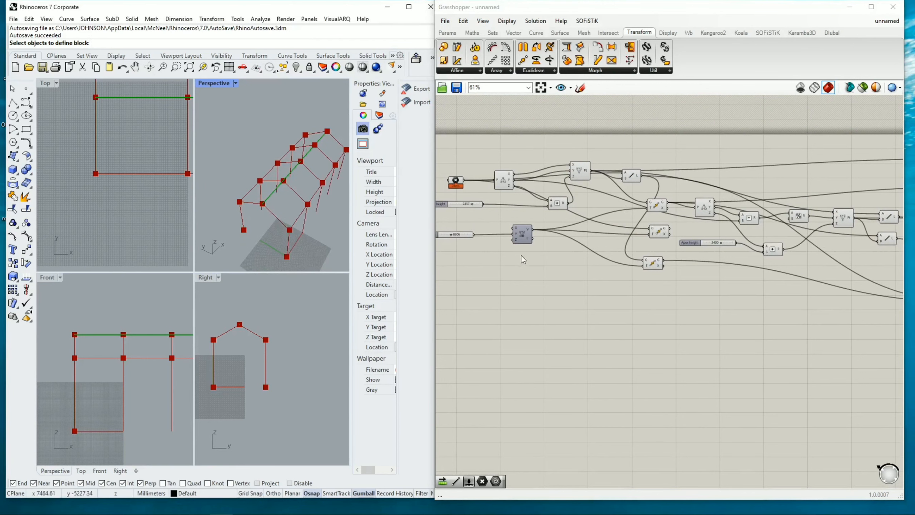
# Step: Test the parametric response by moving the wall height slider to 7818 and the width slider to 16976
pyautogui.scroll(4, 457, 205)
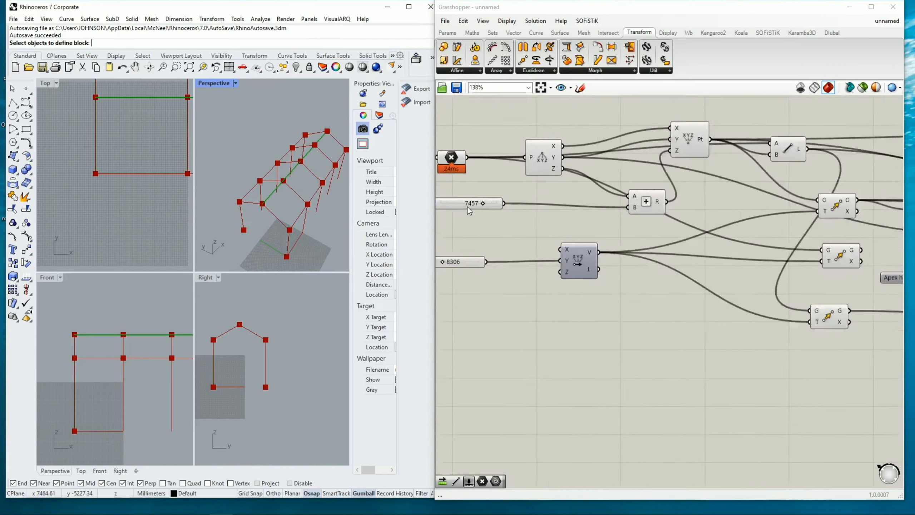
pyautogui.moveTo(487, 205)
pyautogui.mouseDown()
pyautogui.moveTo(450, 206)
pyautogui.moveTo(488, 207)
pyautogui.mouseUp()
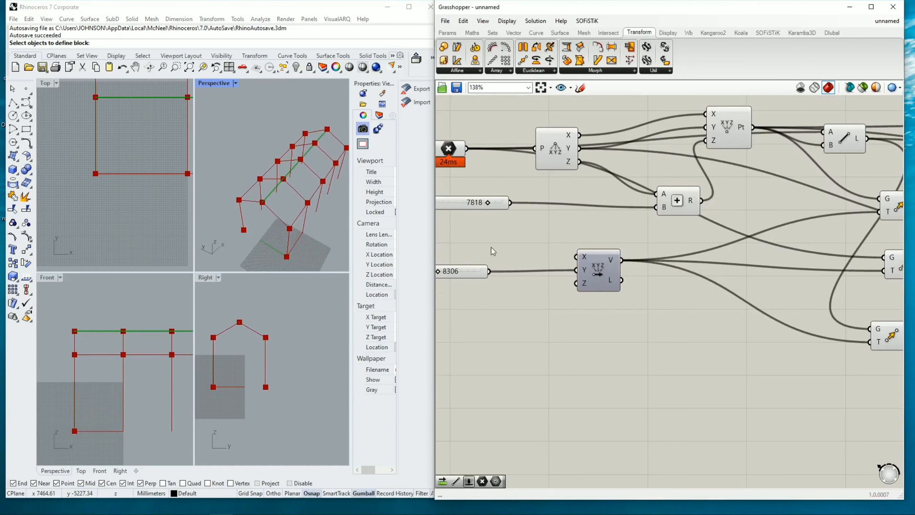
pyautogui.moveTo(439, 274); pyautogui.dragTo(464, 275)
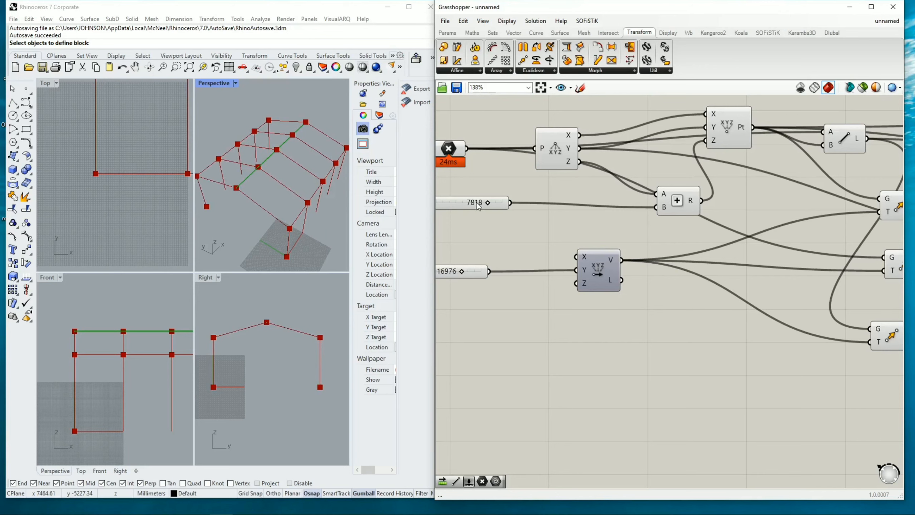
# Step: Test the roof shape by lowering the Apex height slider to 0 and raising it to 3063
pyautogui.scroll(-4, 544, 237)
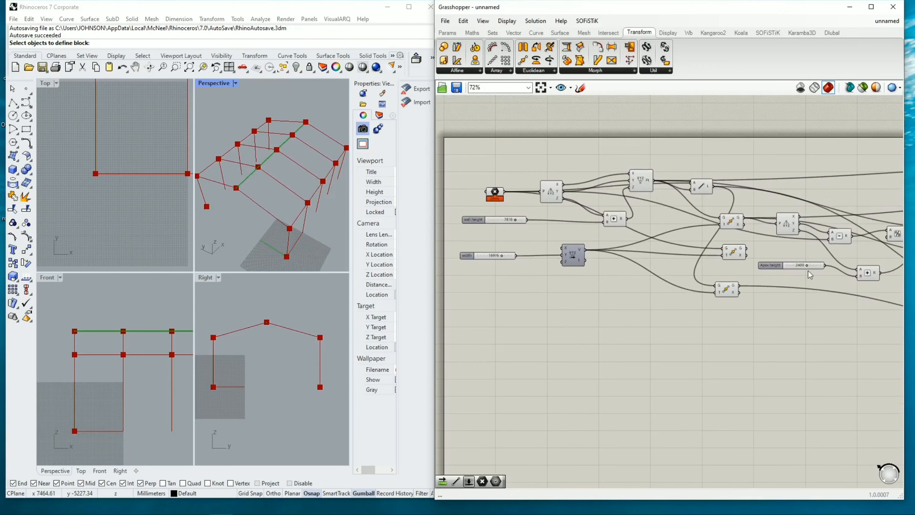
pyautogui.scroll(5, 807, 270)
pyautogui.moveTo(809, 258); pyautogui.dragTo(749, 267)
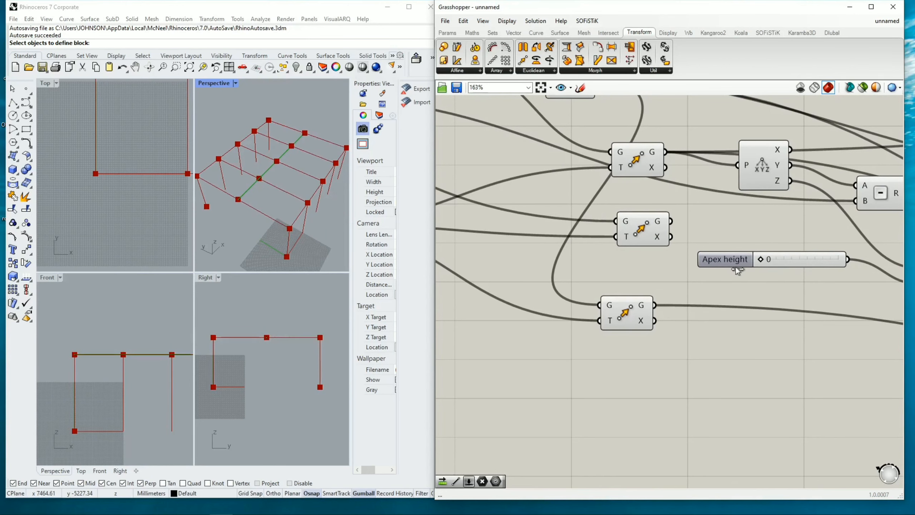
pyautogui.moveTo(743, 268); pyautogui.dragTo(825, 259)
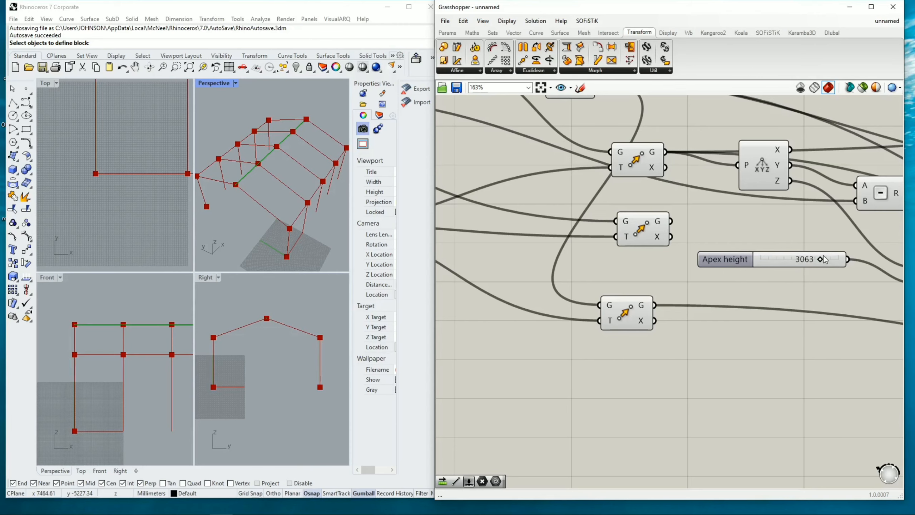
# Step: Set the Apex height slider to exactly 3000
pyautogui.scroll(-3, 759, 295)
pyautogui.scroll(6, 757, 289)
pyautogui.click(778, 270)
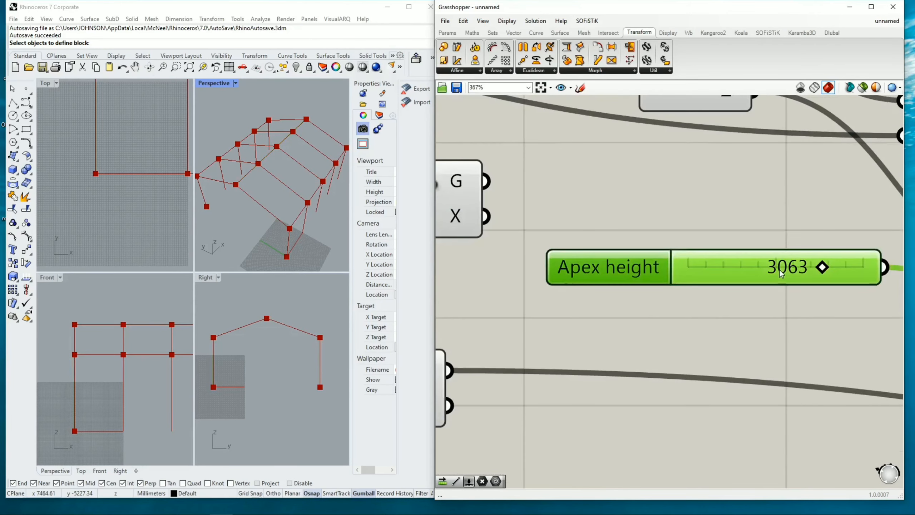
pyautogui.doubleClick(780, 269)
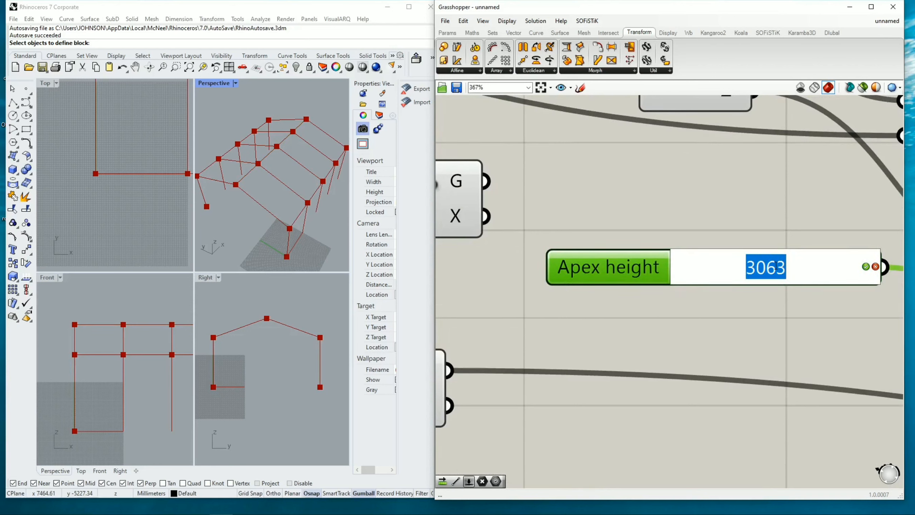
pyautogui.write('3000')
pyautogui.press('Return')
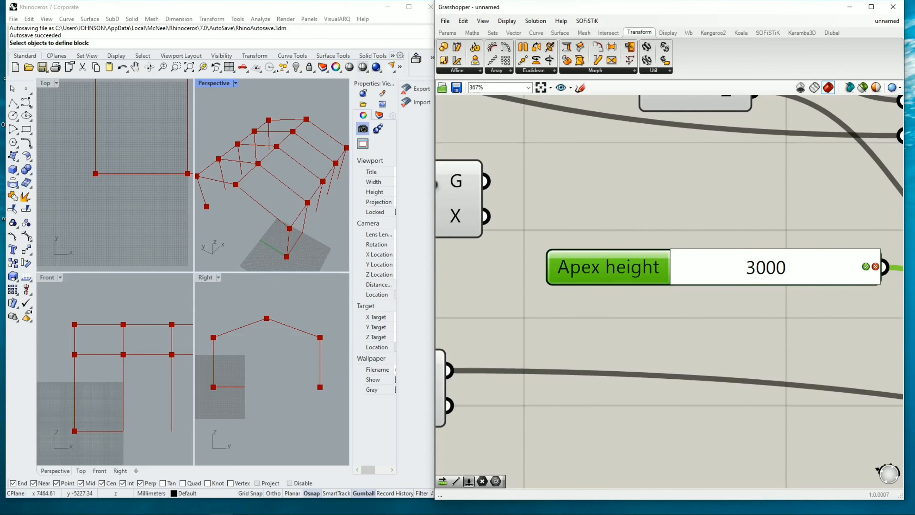
pyautogui.scroll(-7, 776, 269)
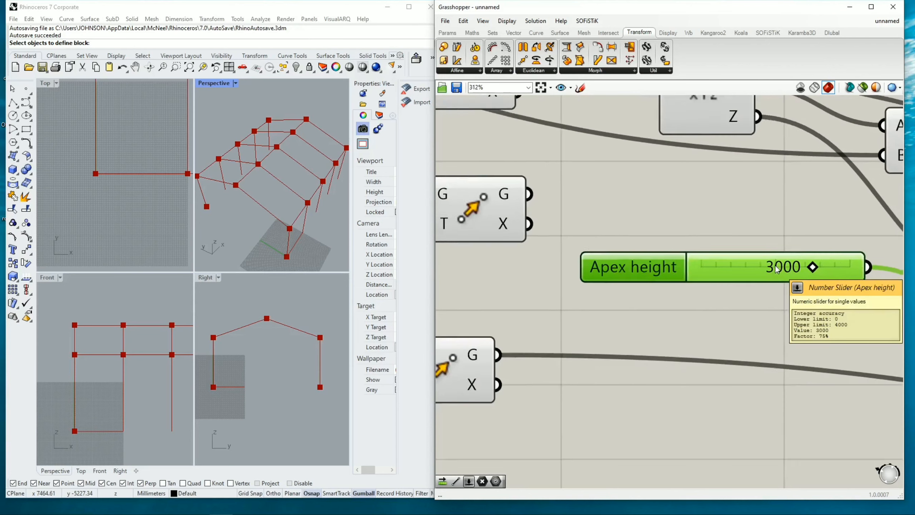
# Step: Set the wall height slider to 9000
pyautogui.scroll(-2, 776, 269)
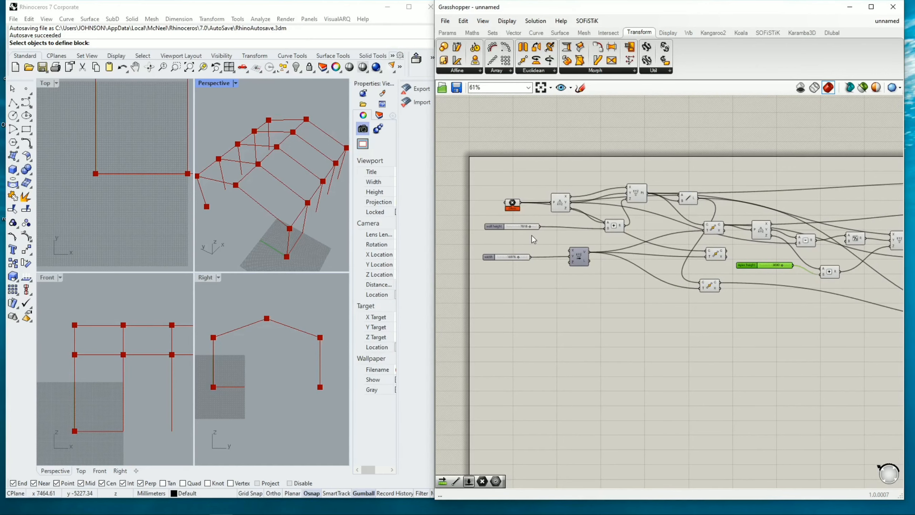
pyautogui.scroll(3, 532, 235)
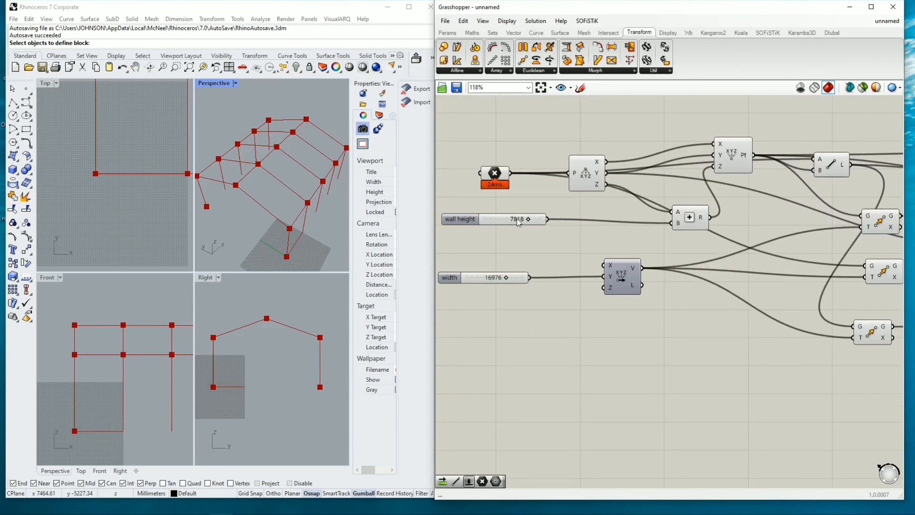
pyautogui.click(518, 218)
pyautogui.doubleClick(518, 218)
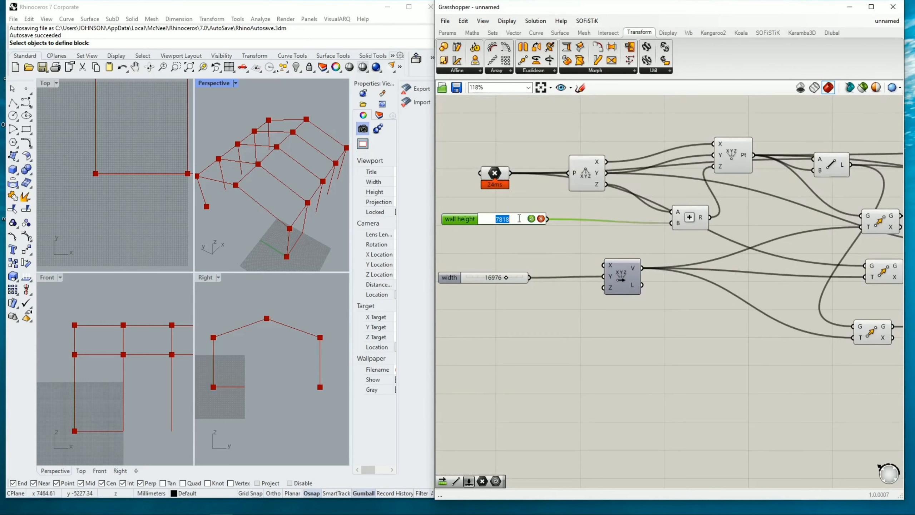
pyautogui.write('9000')
pyautogui.press('Return')
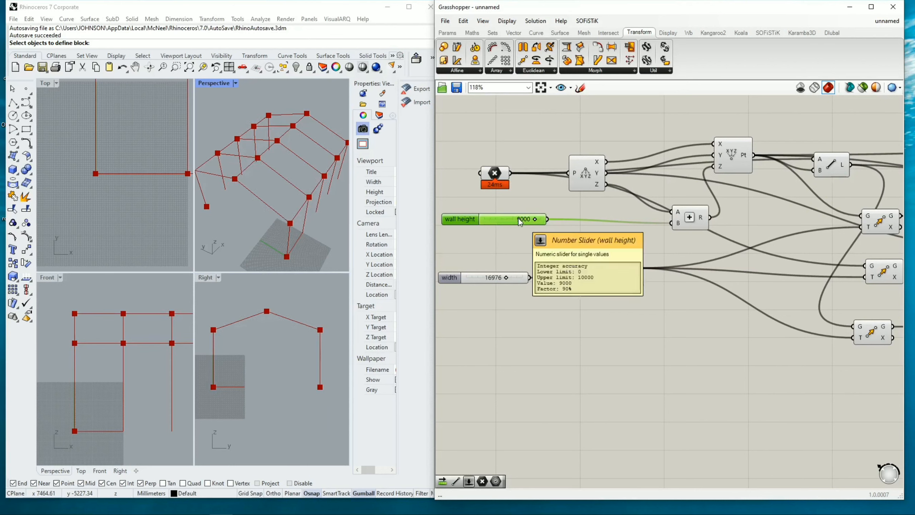
# Step: Set the width slider to 16000
pyautogui.doubleClick(490, 277)
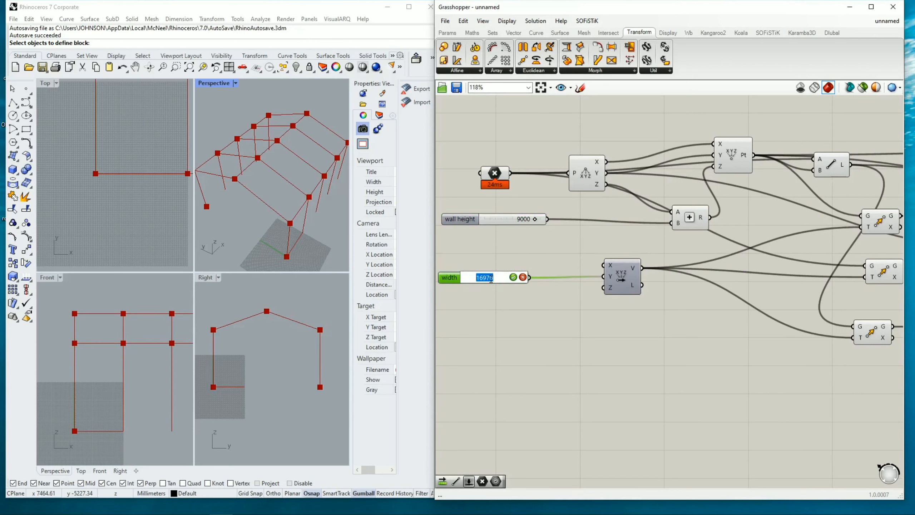
pyautogui.write('16000')
pyautogui.click(512, 278)
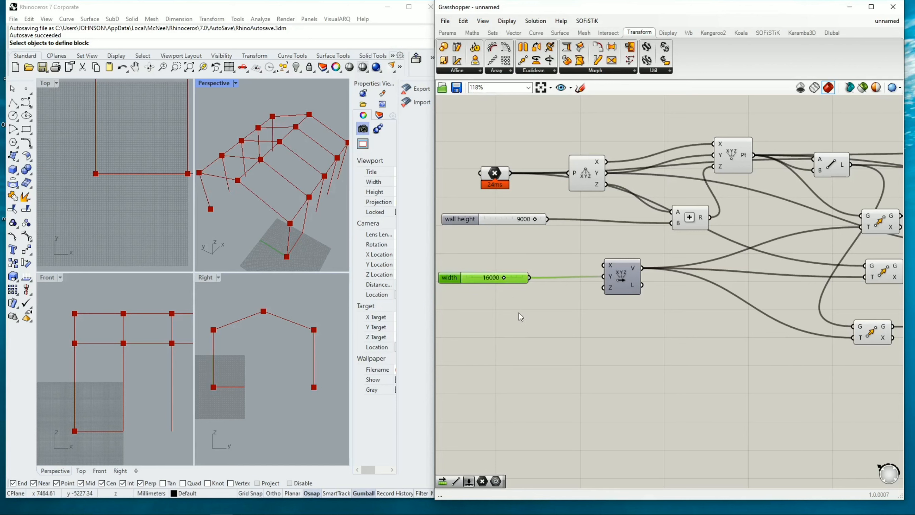
# Step: Inspect the resized portal frames in the right and perspective views
pyautogui.click(255, 341)
pyautogui.scroll(-7, 282, 191)
pyautogui.scroll(12, 282, 184)
pyautogui.scroll(-9, 283, 183)
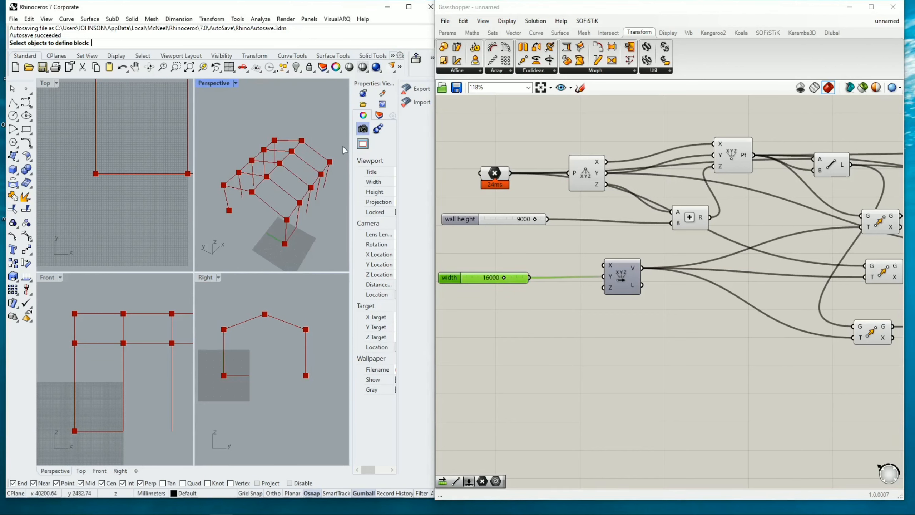
pyautogui.scroll(2, 313, 168)
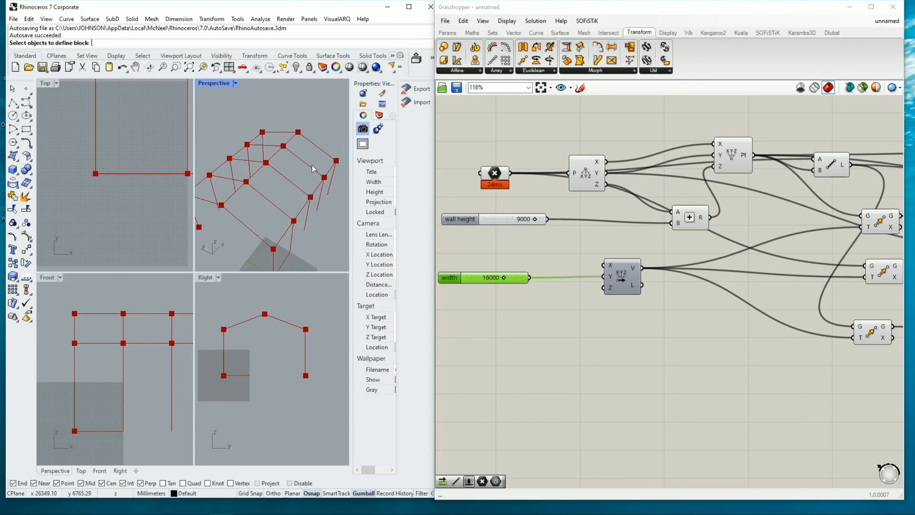